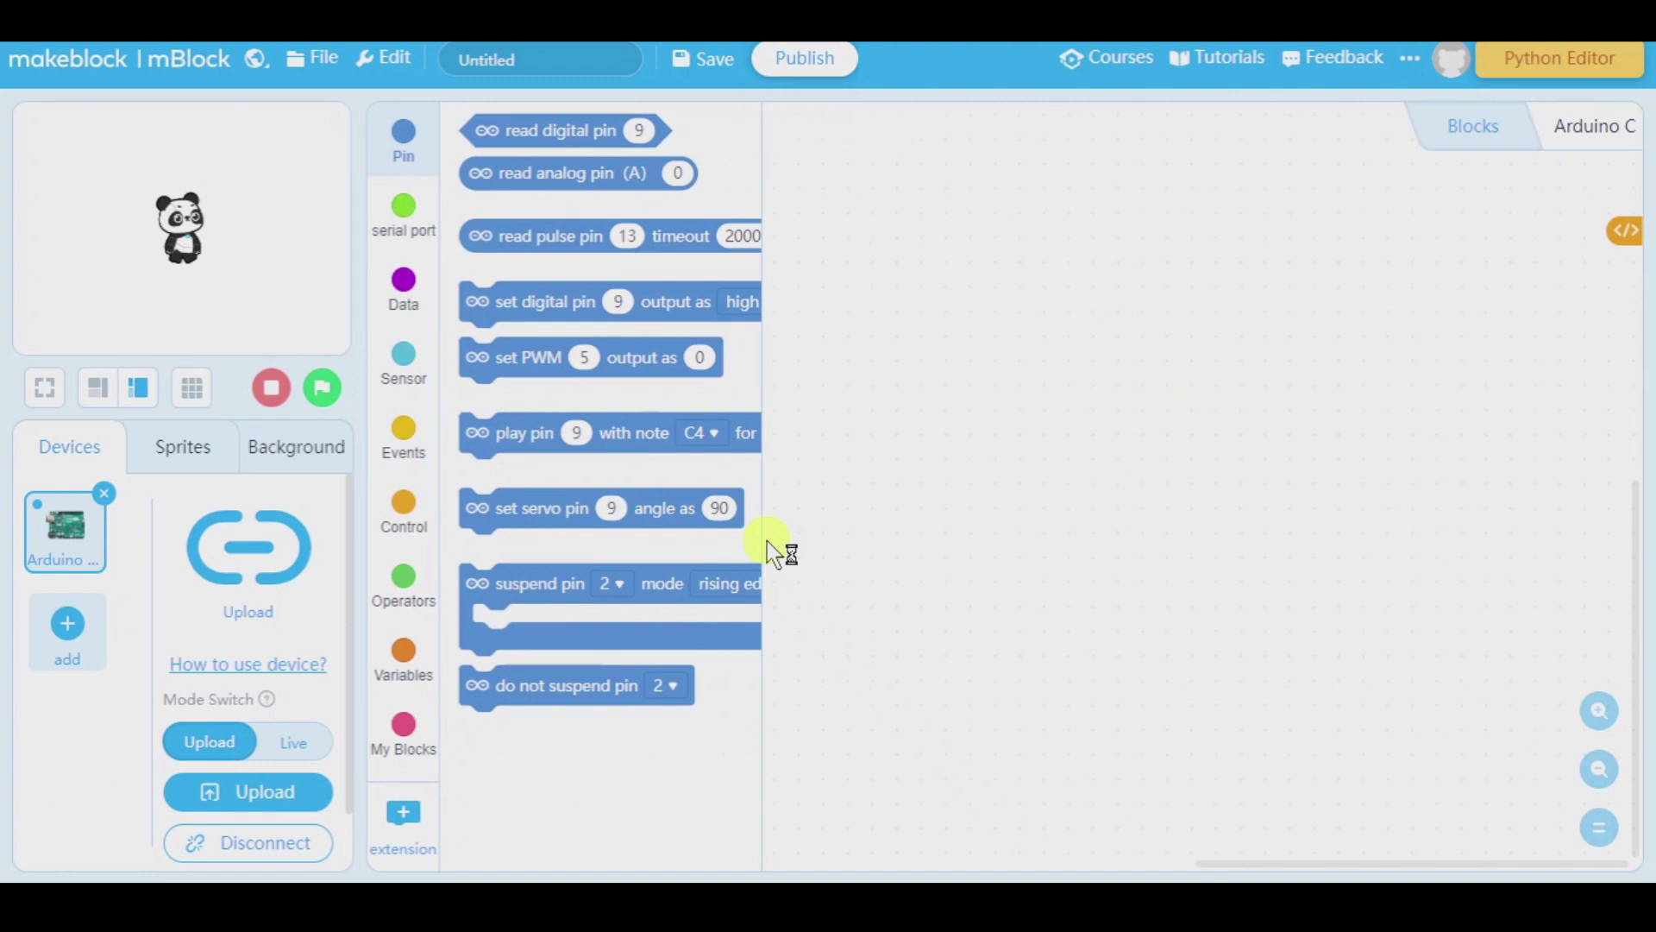
Switch the Arduino to Live mode and add a key-pressed event block set to right arrow.
{"action": "left_click", "coordinate": [389, 438]}
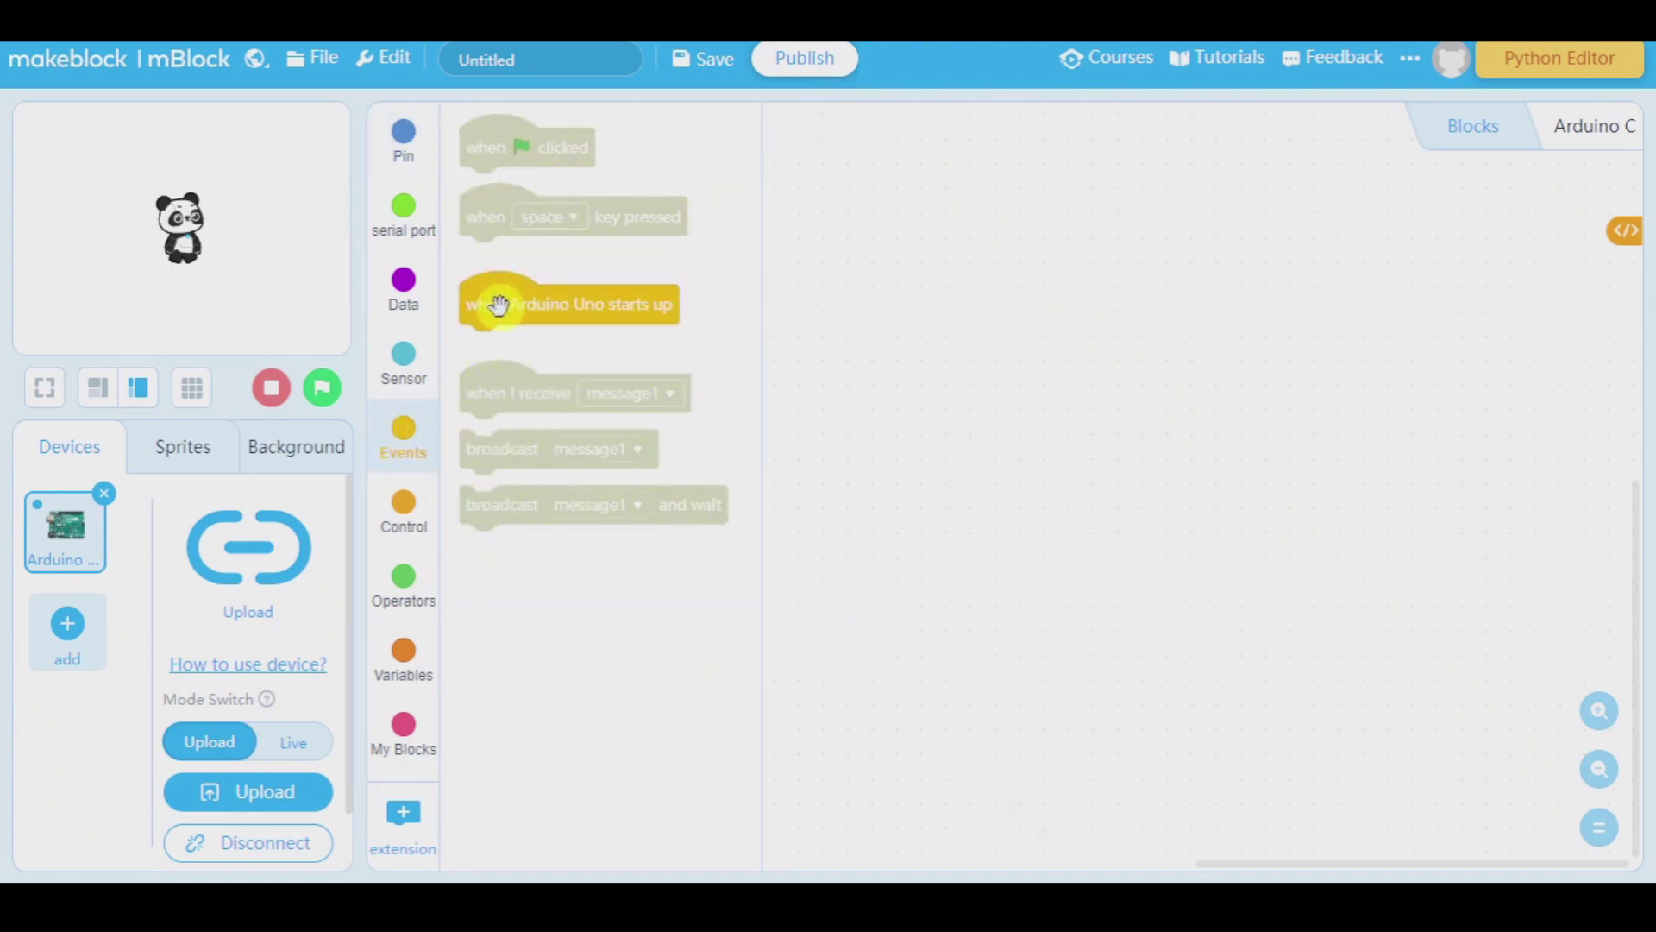
{"action": "left_click", "coordinate": [293, 743]}
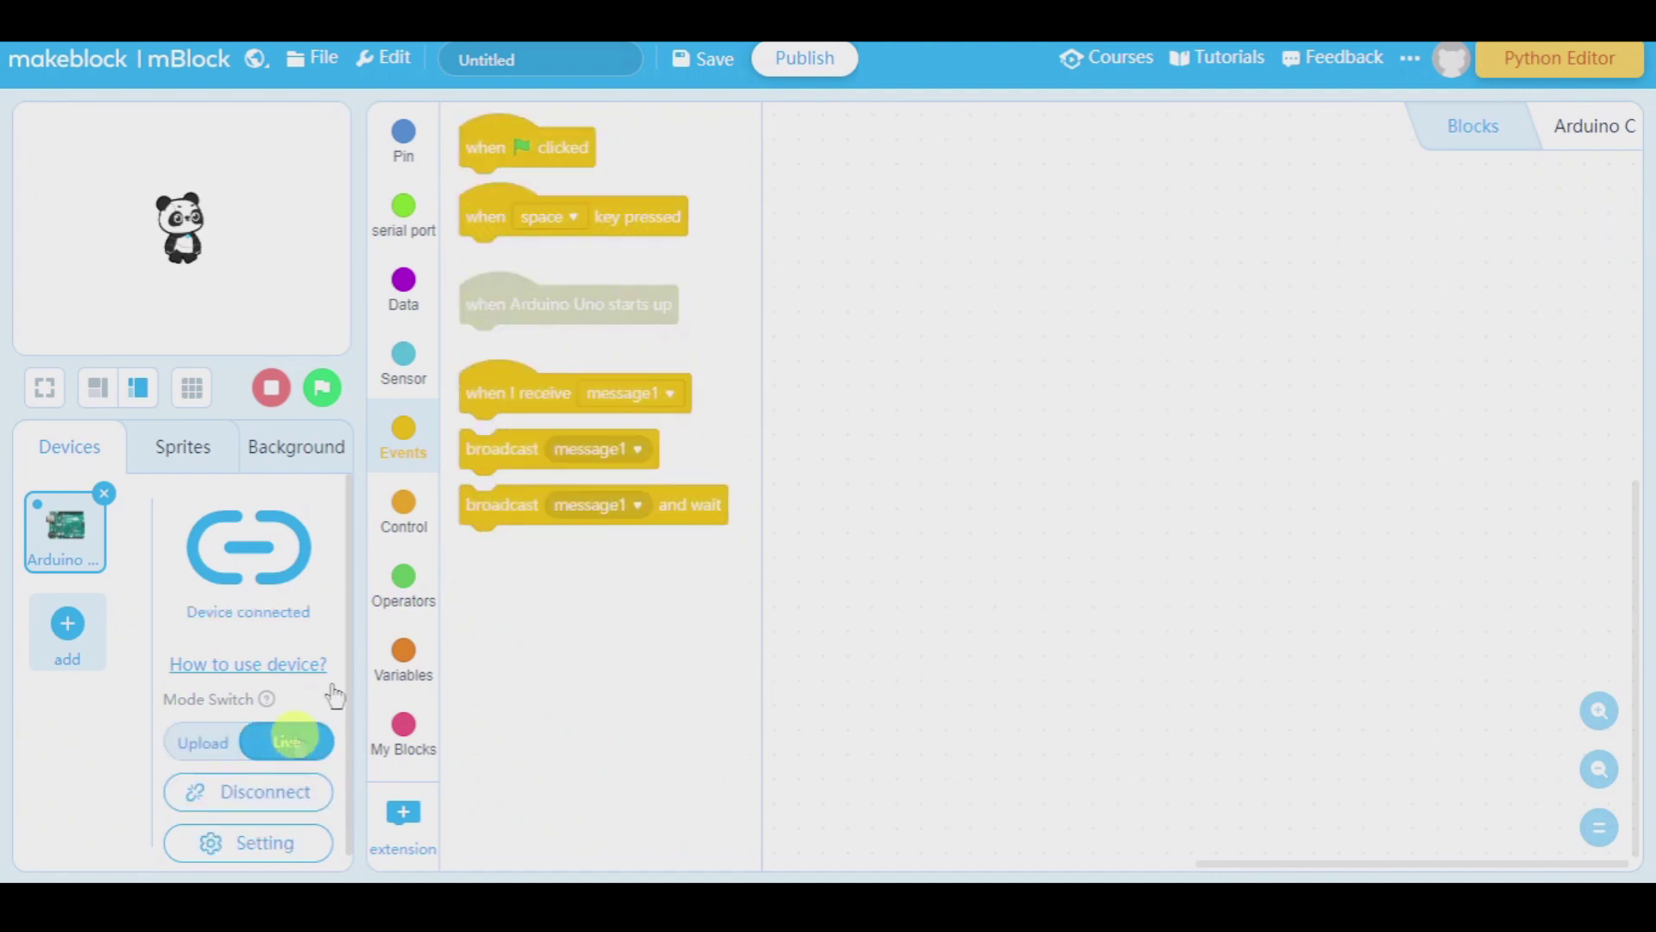
{"action": "left_click_drag", "start_coordinate": [481, 201], "coordinate": [897, 341]}
{"action": "left_click", "coordinate": [966, 360]}
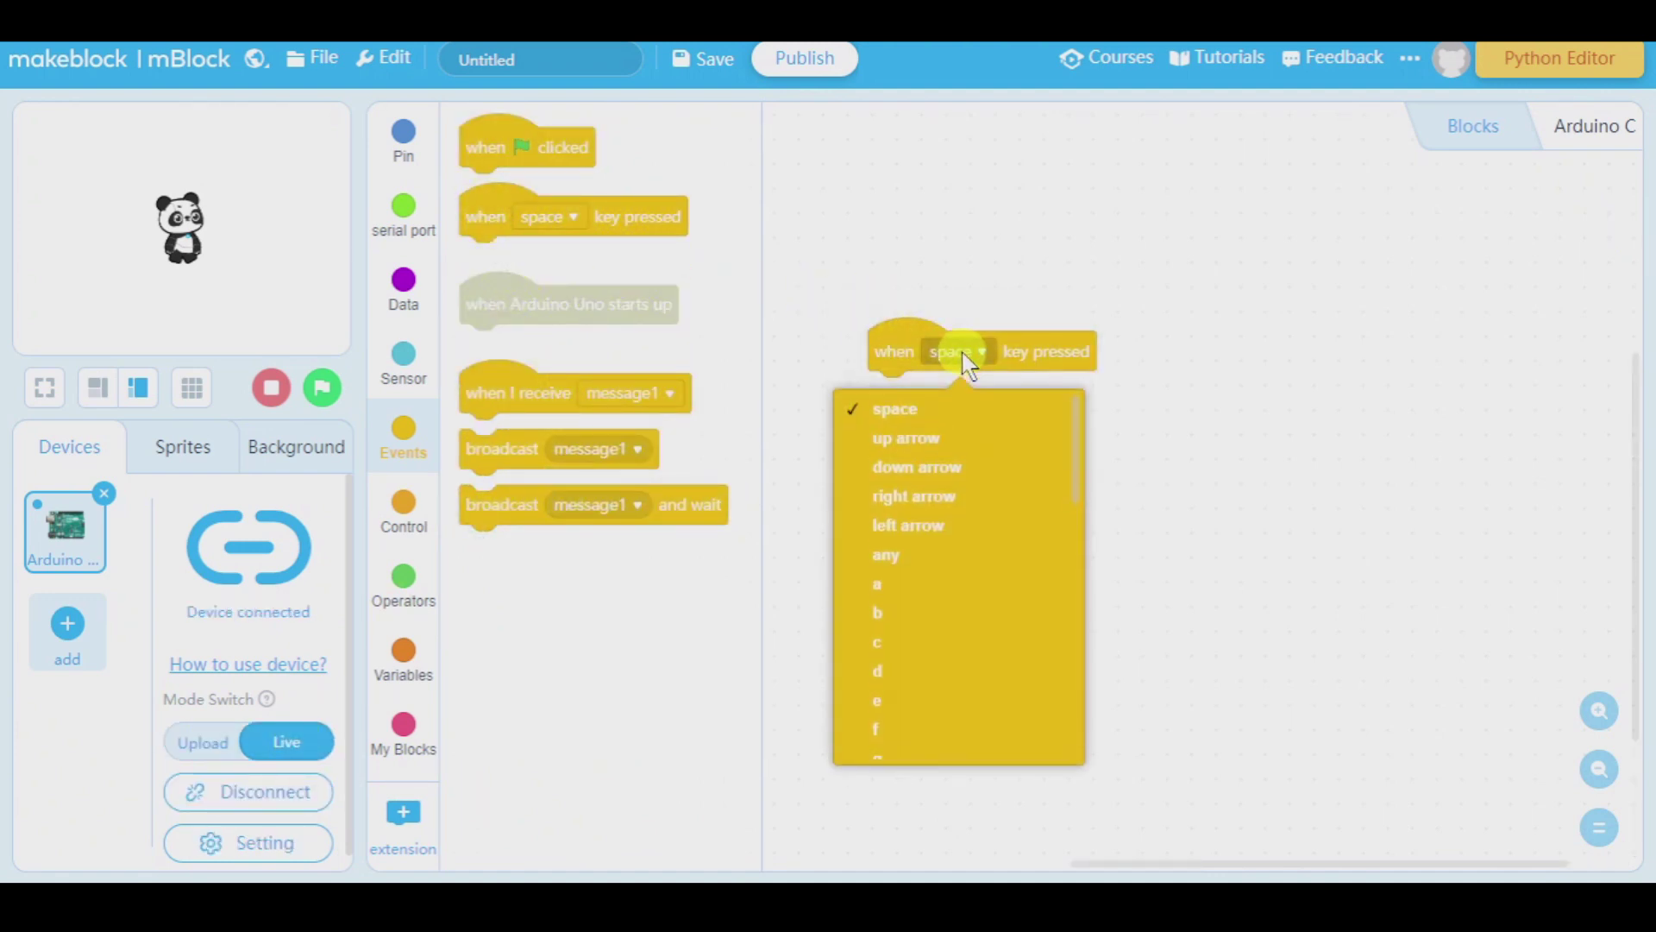
{"action": "left_click", "coordinate": [953, 493]}
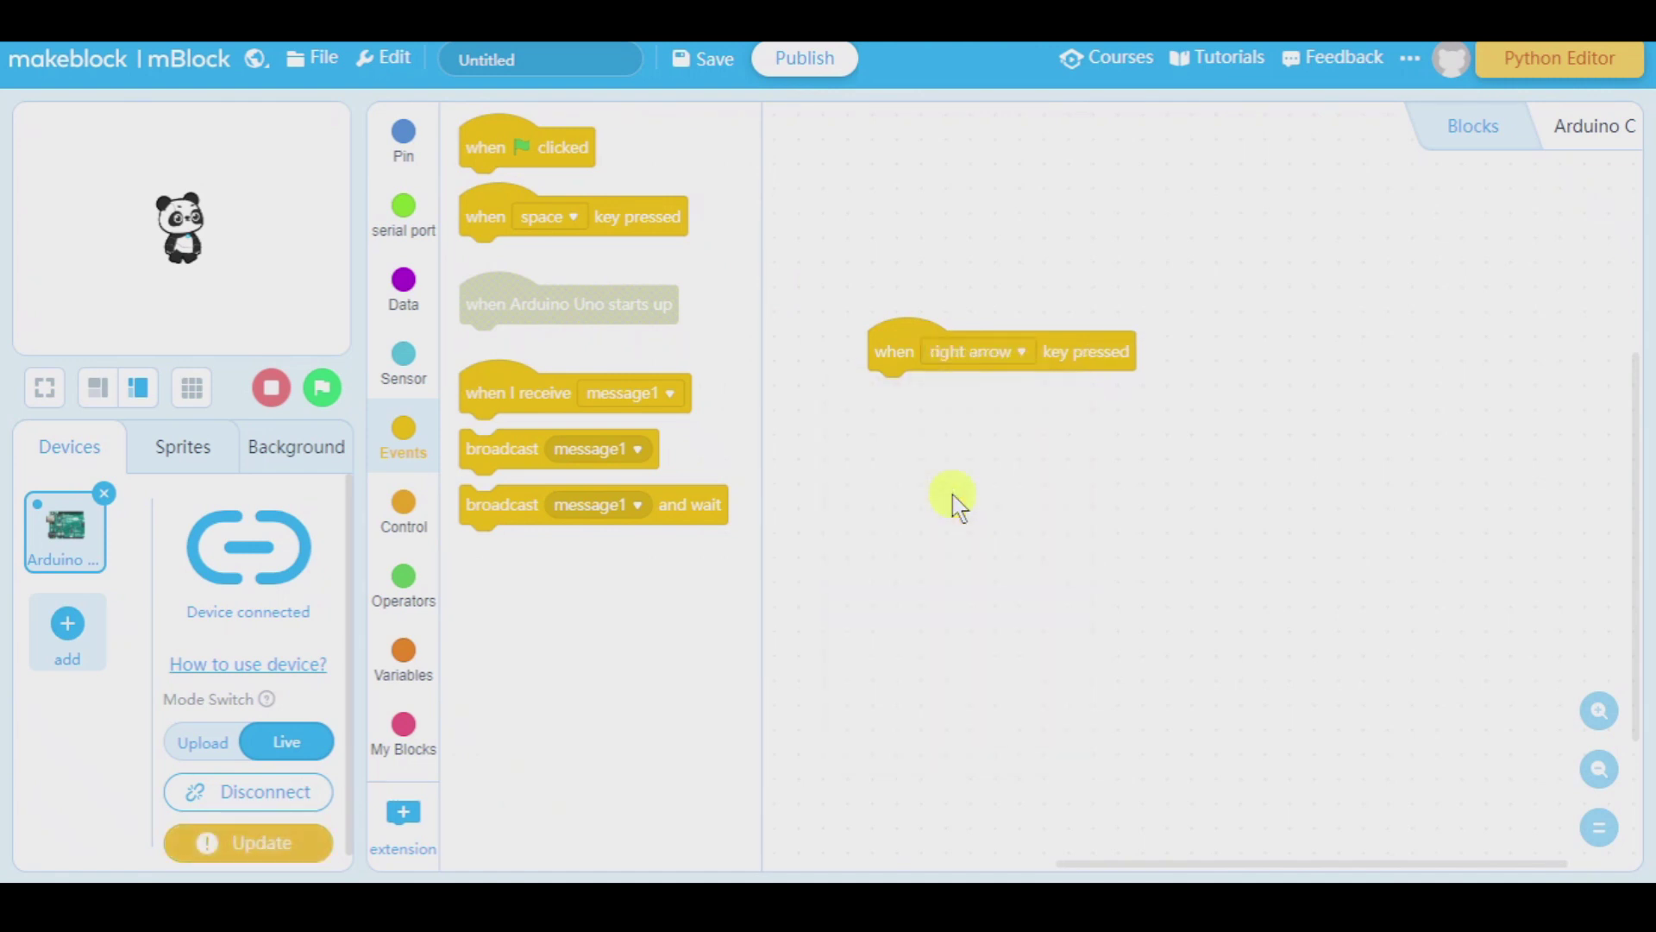
Add a second key-pressed event block below the first and set its key to left arrow.
{"action": "left_click_drag", "start_coordinate": [476, 222], "coordinate": [887, 547]}
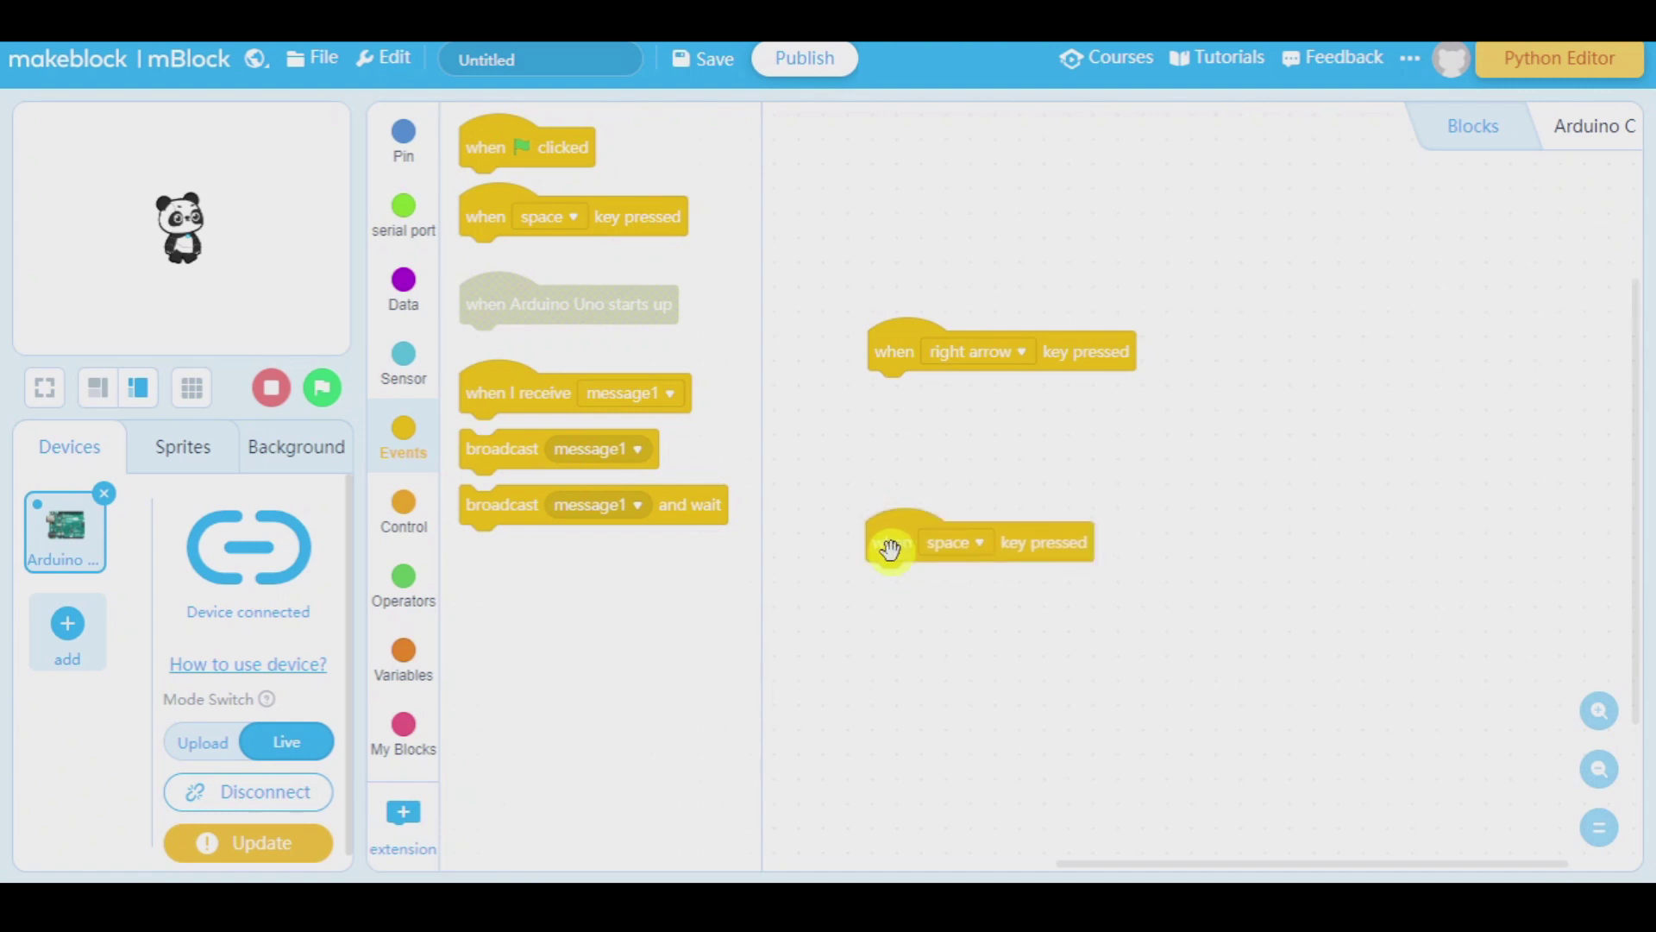
{"action": "left_click", "coordinate": [954, 543]}
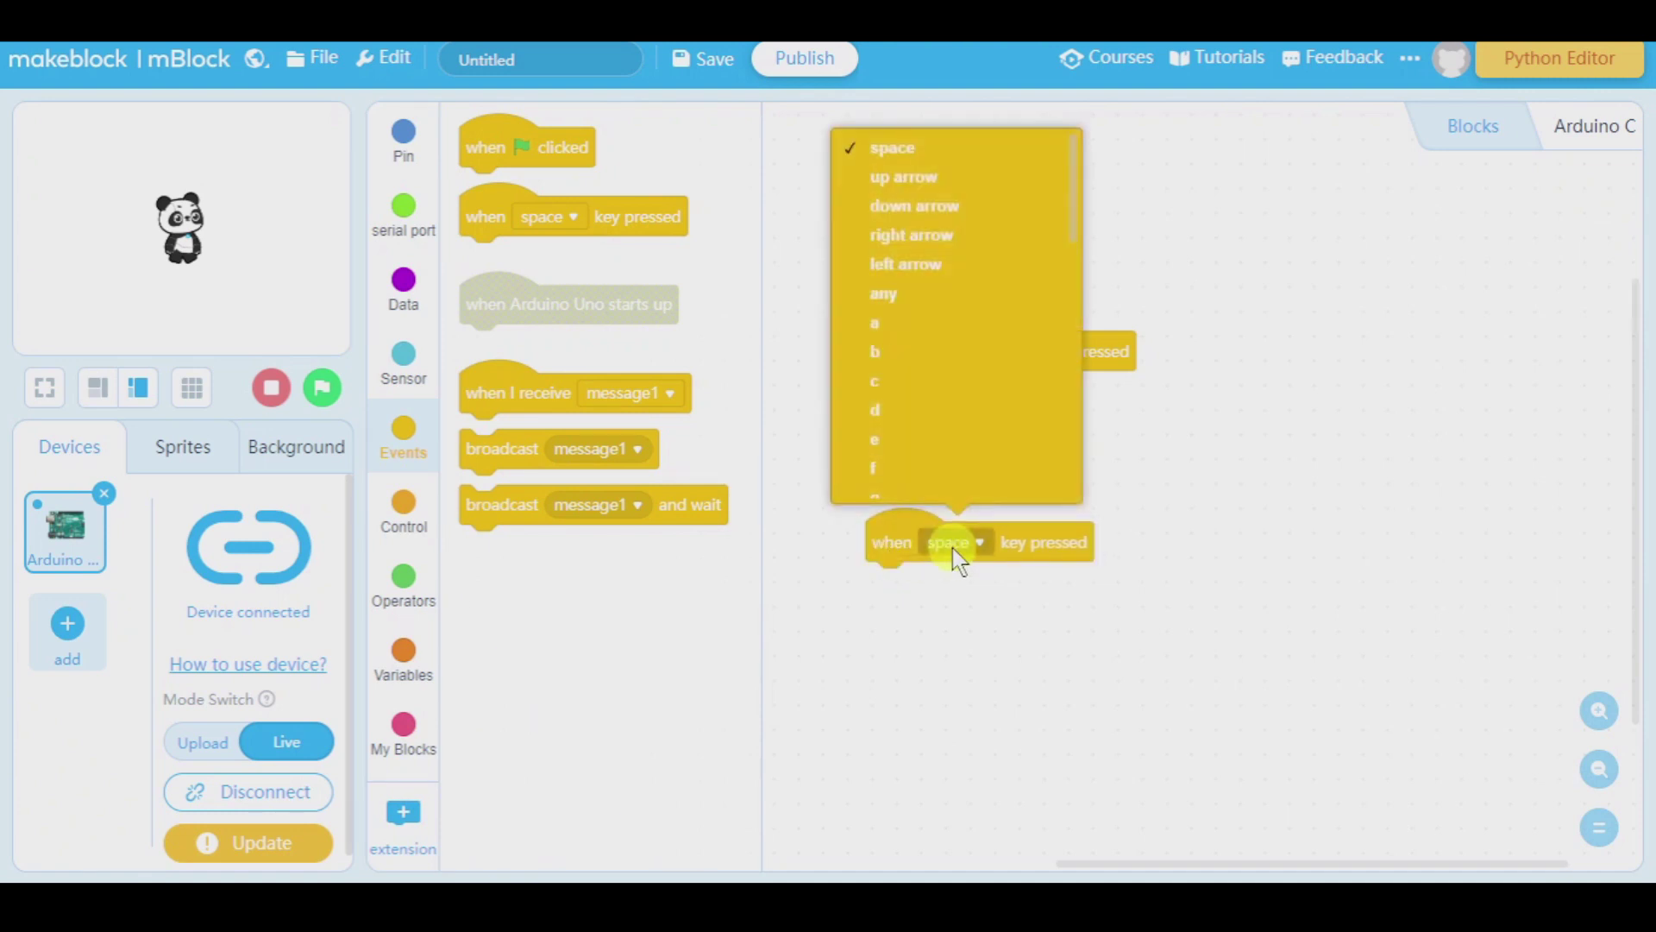
{"action": "left_click", "coordinate": [906, 265]}
Attach set-servo blocks for pin 3 to both events, with angle 90 for right arrow and angle 0 for left arrow.
{"action": "left_click", "coordinate": [402, 134]}
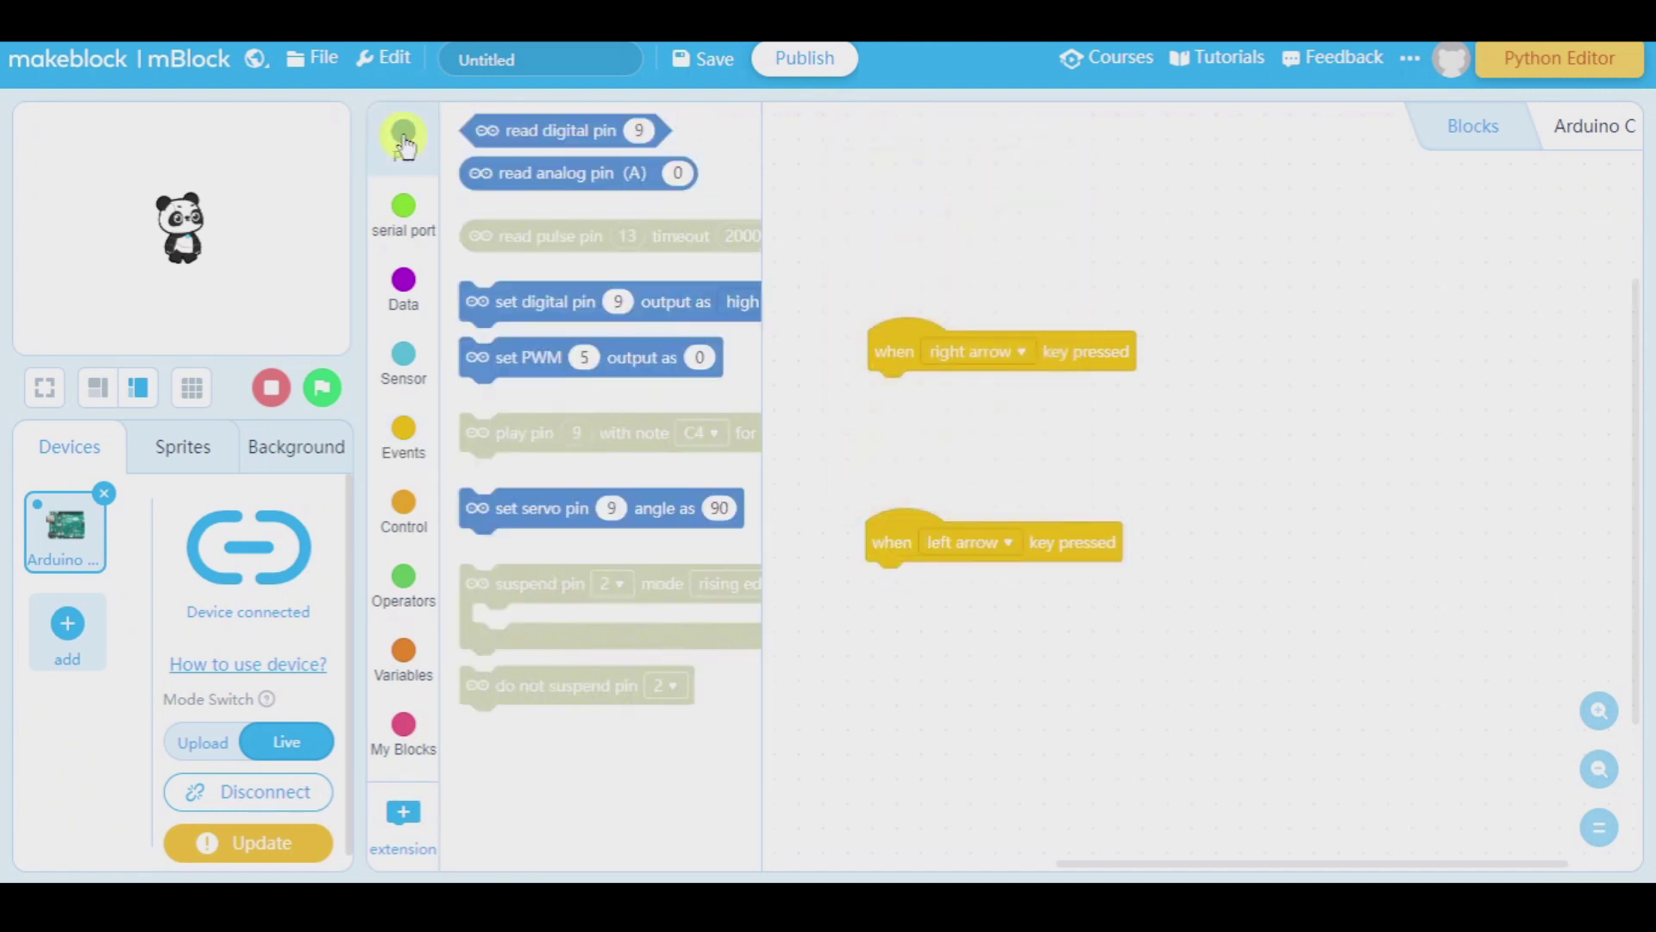
{"action": "left_click_drag", "start_coordinate": [528, 508], "coordinate": [942, 395]}
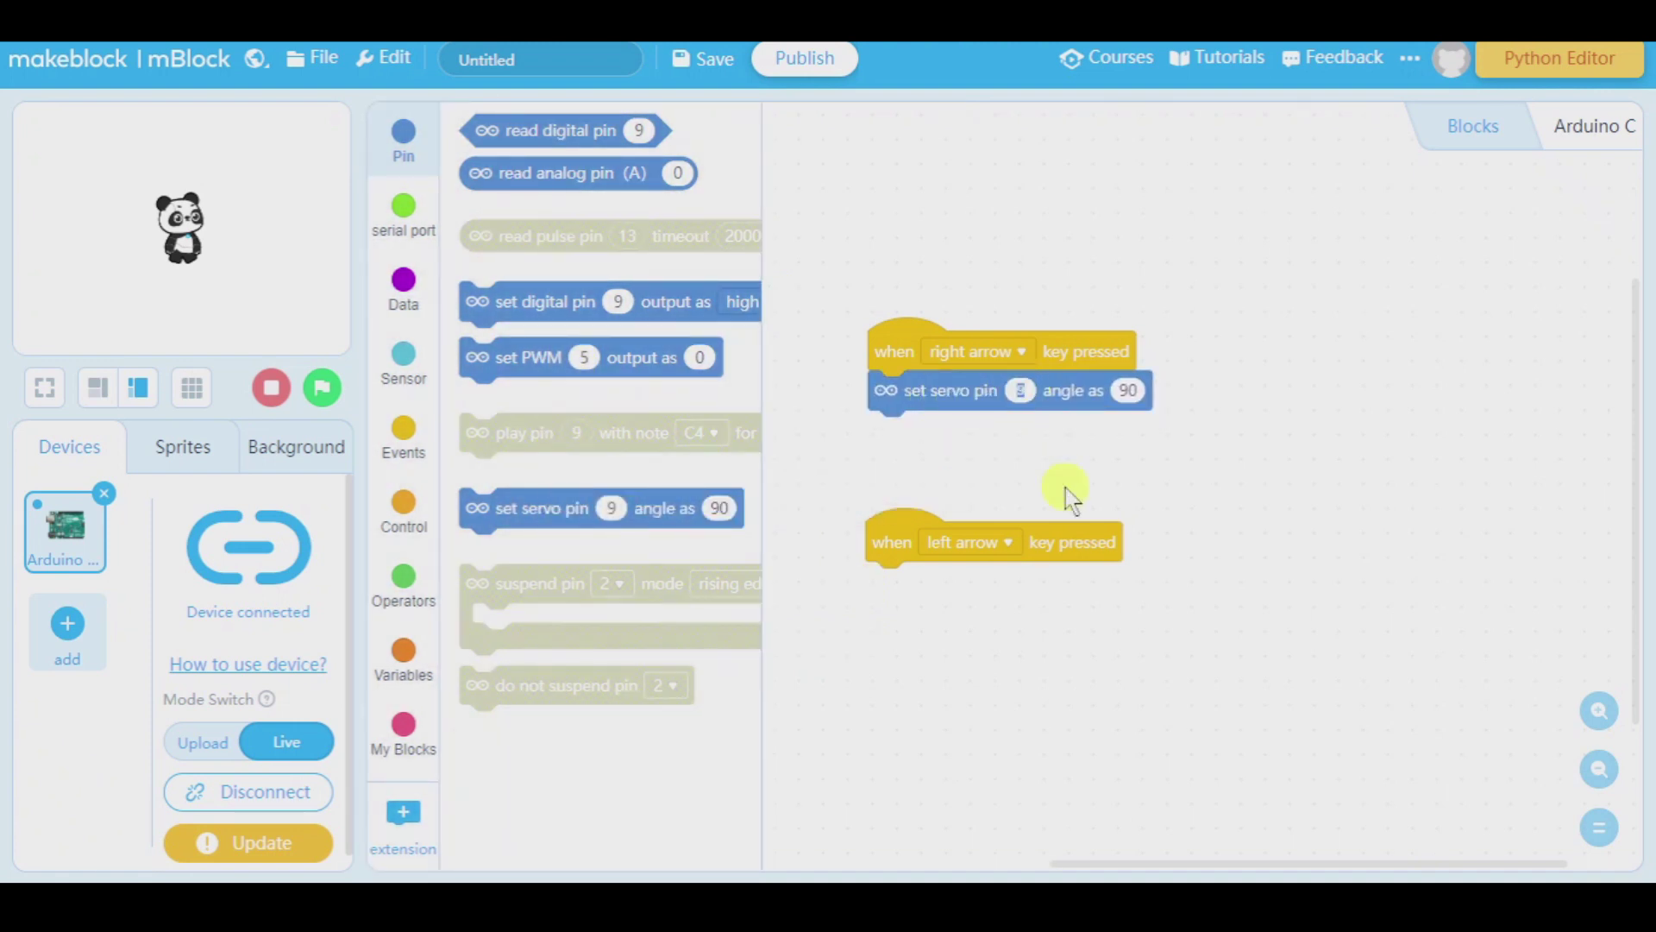
{"action": "left_click", "coordinate": [1130, 390]}
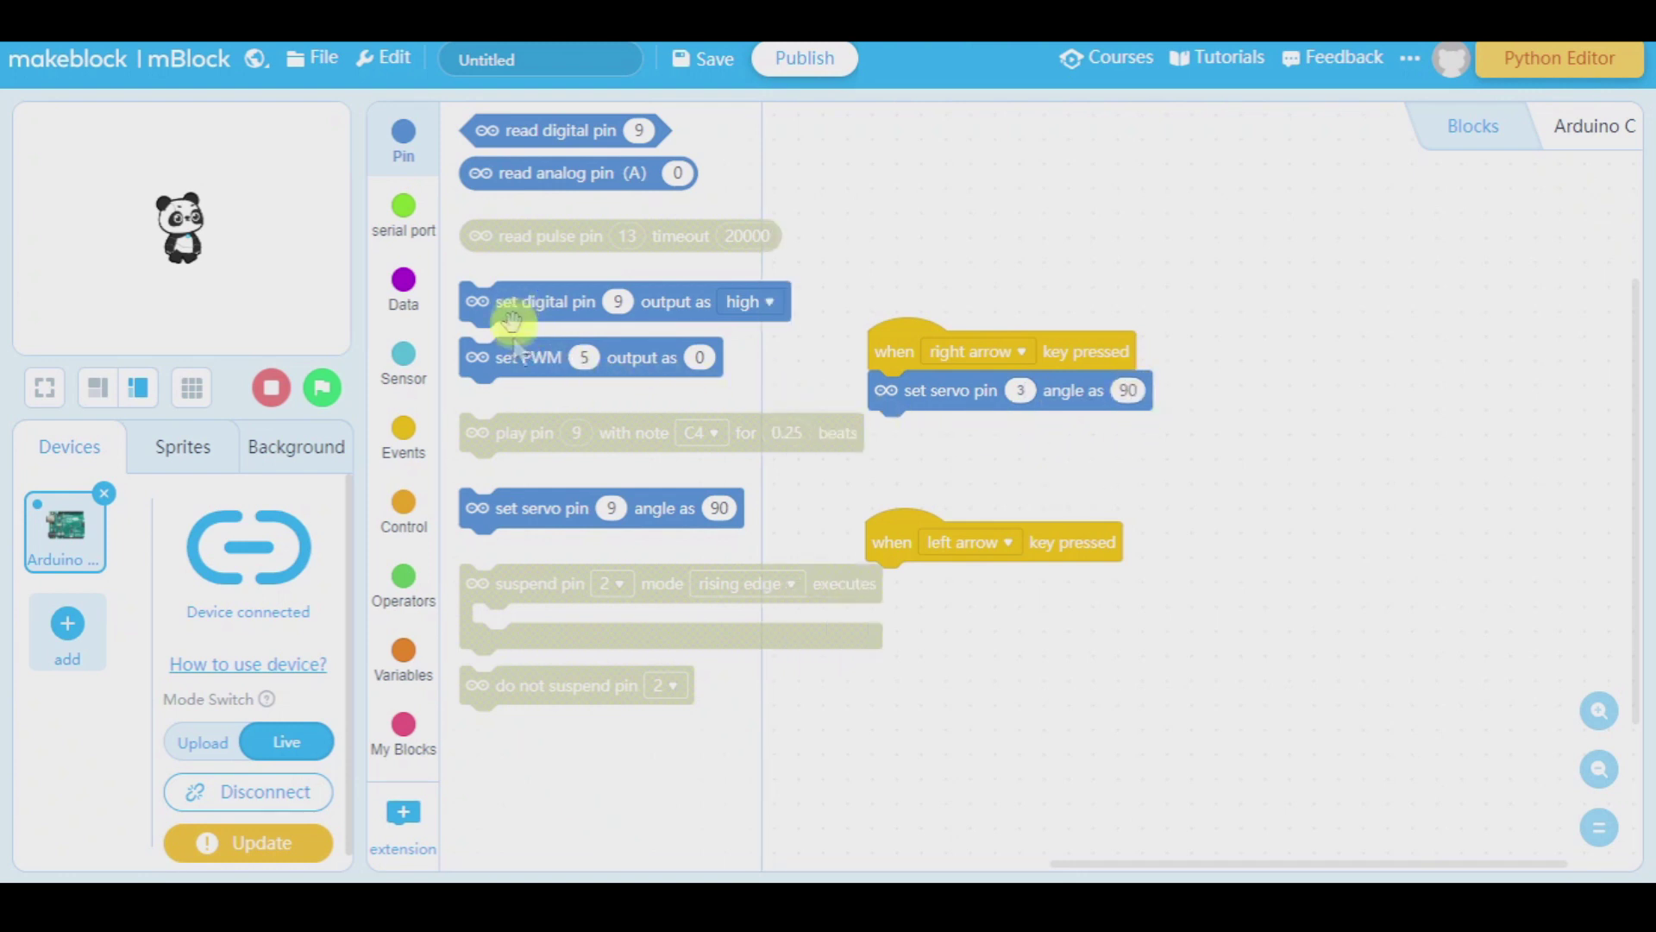
{"action": "left_click_drag", "start_coordinate": [512, 506], "coordinate": [914, 581]}
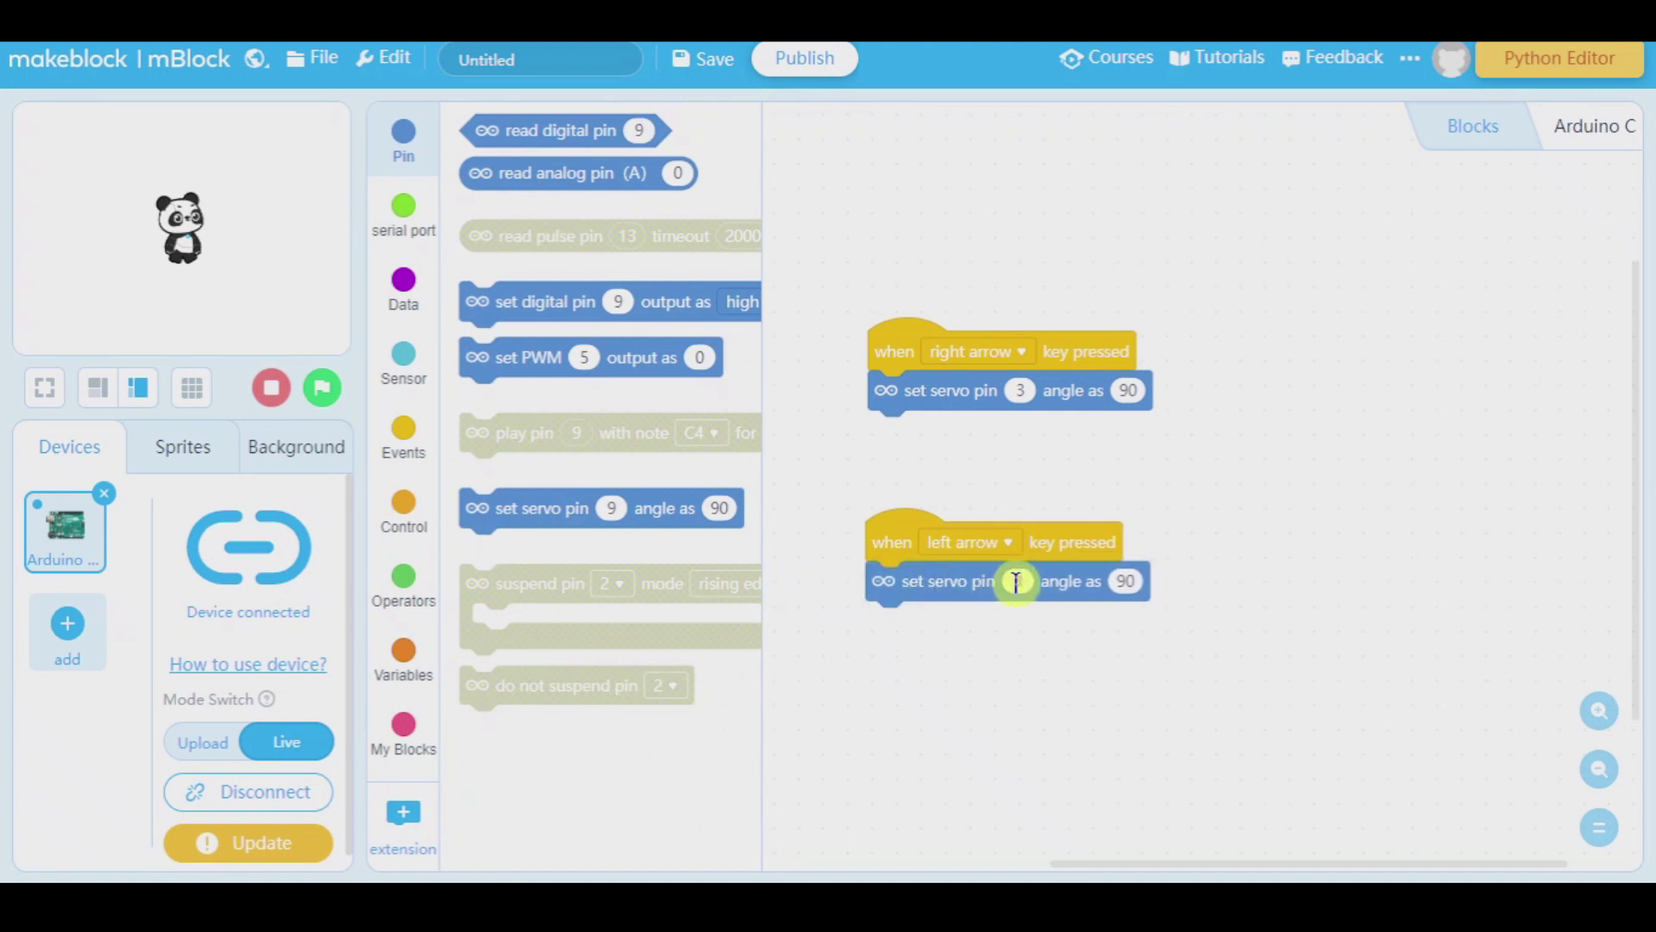
{"action": "type", "text": "3"}
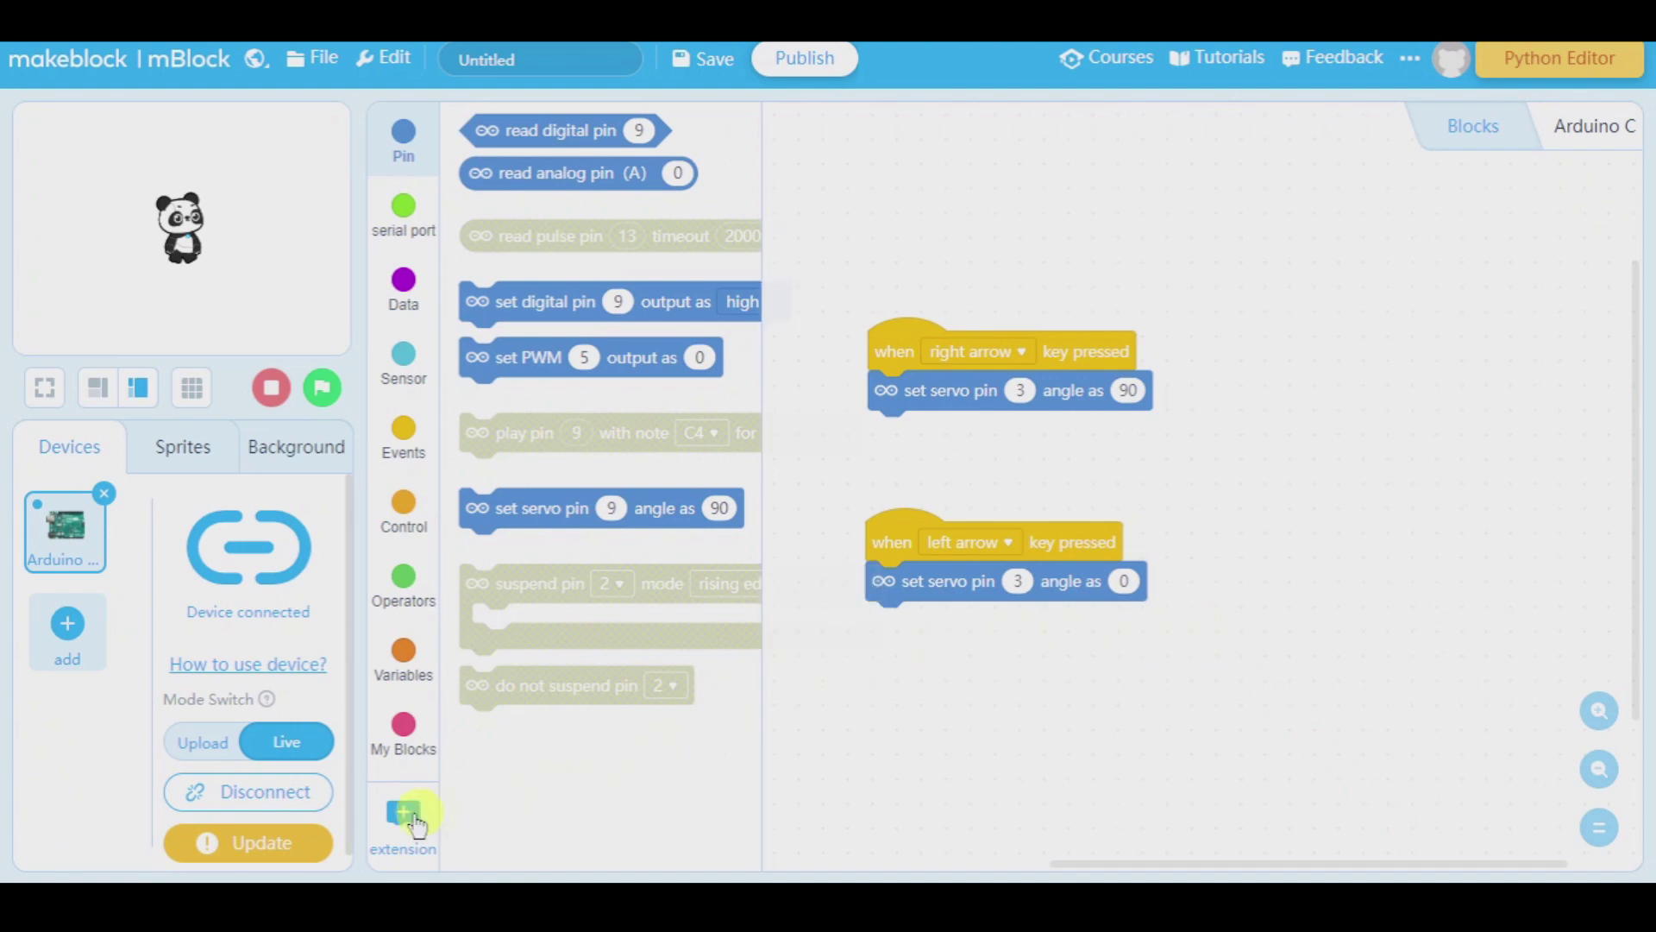
Update the Arduino Uno's firmware with the online firmware version 2.5.1.
{"action": "left_click", "coordinate": [265, 853]}
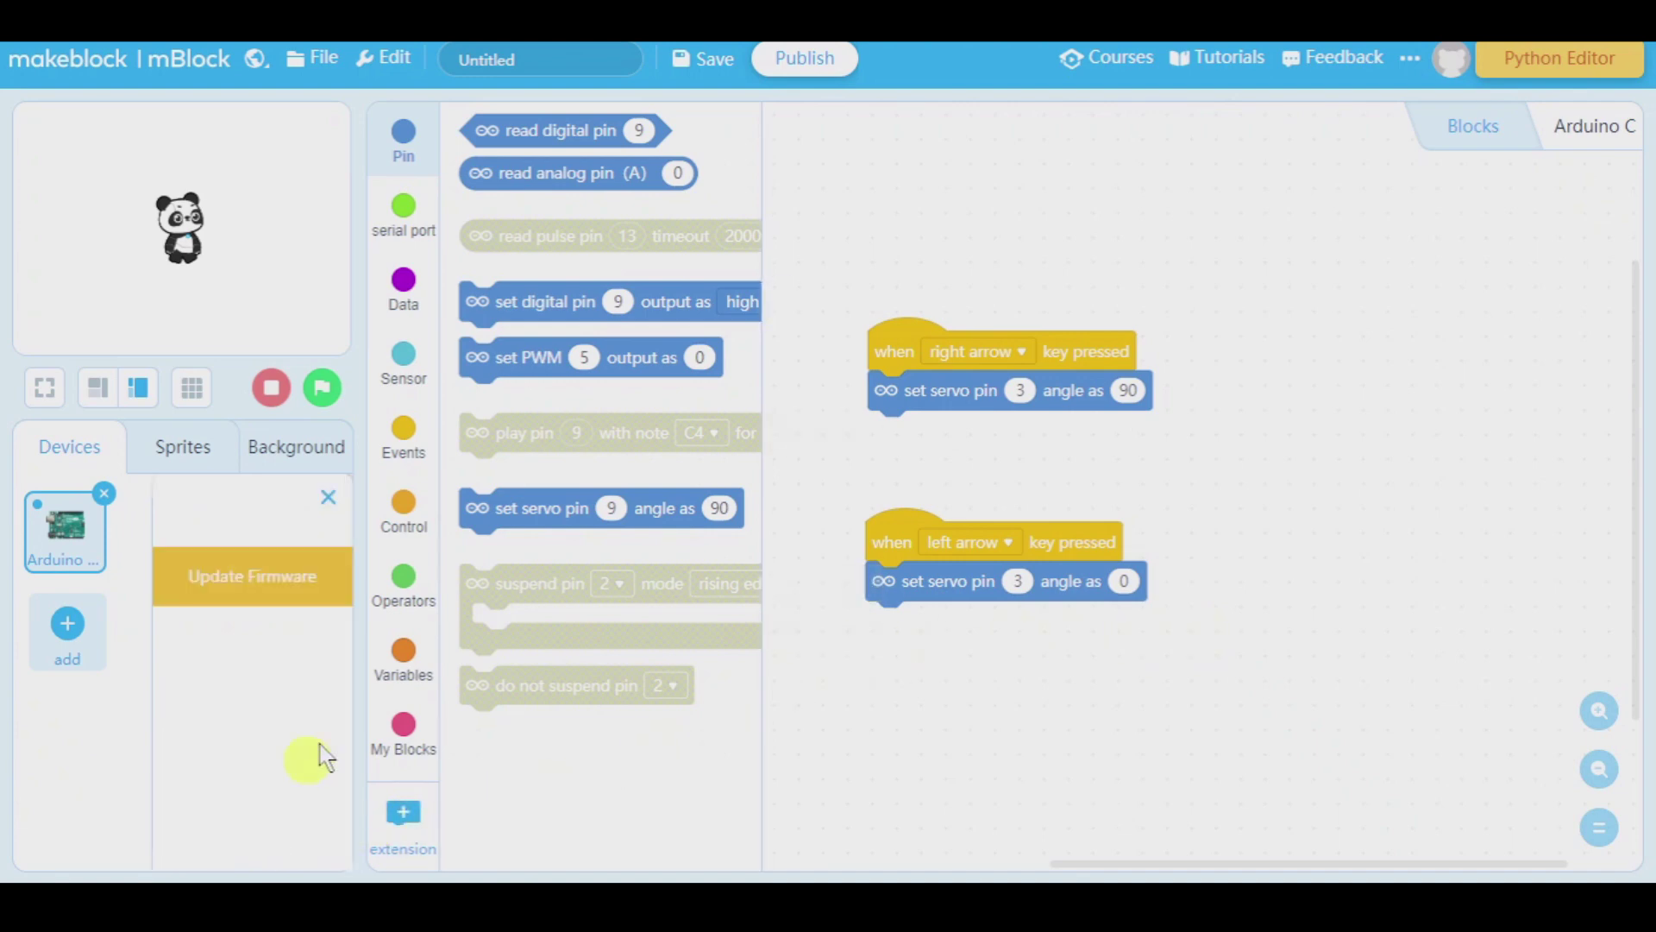
{"action": "left_click", "coordinate": [236, 602]}
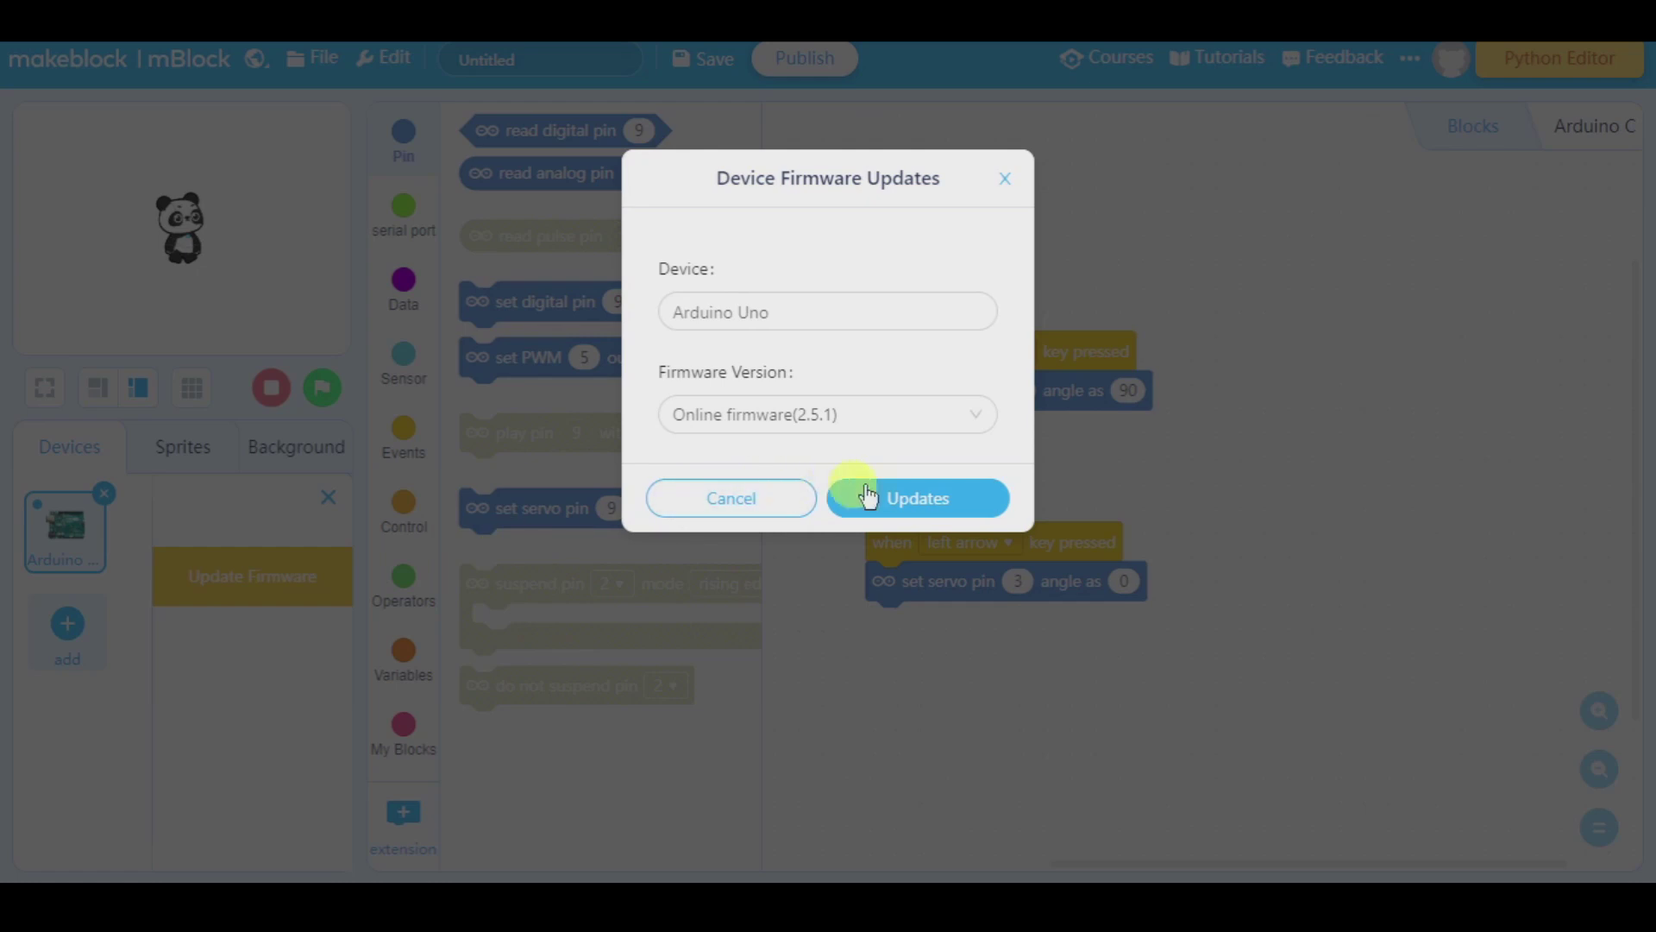
{"action": "left_click", "coordinate": [888, 496]}
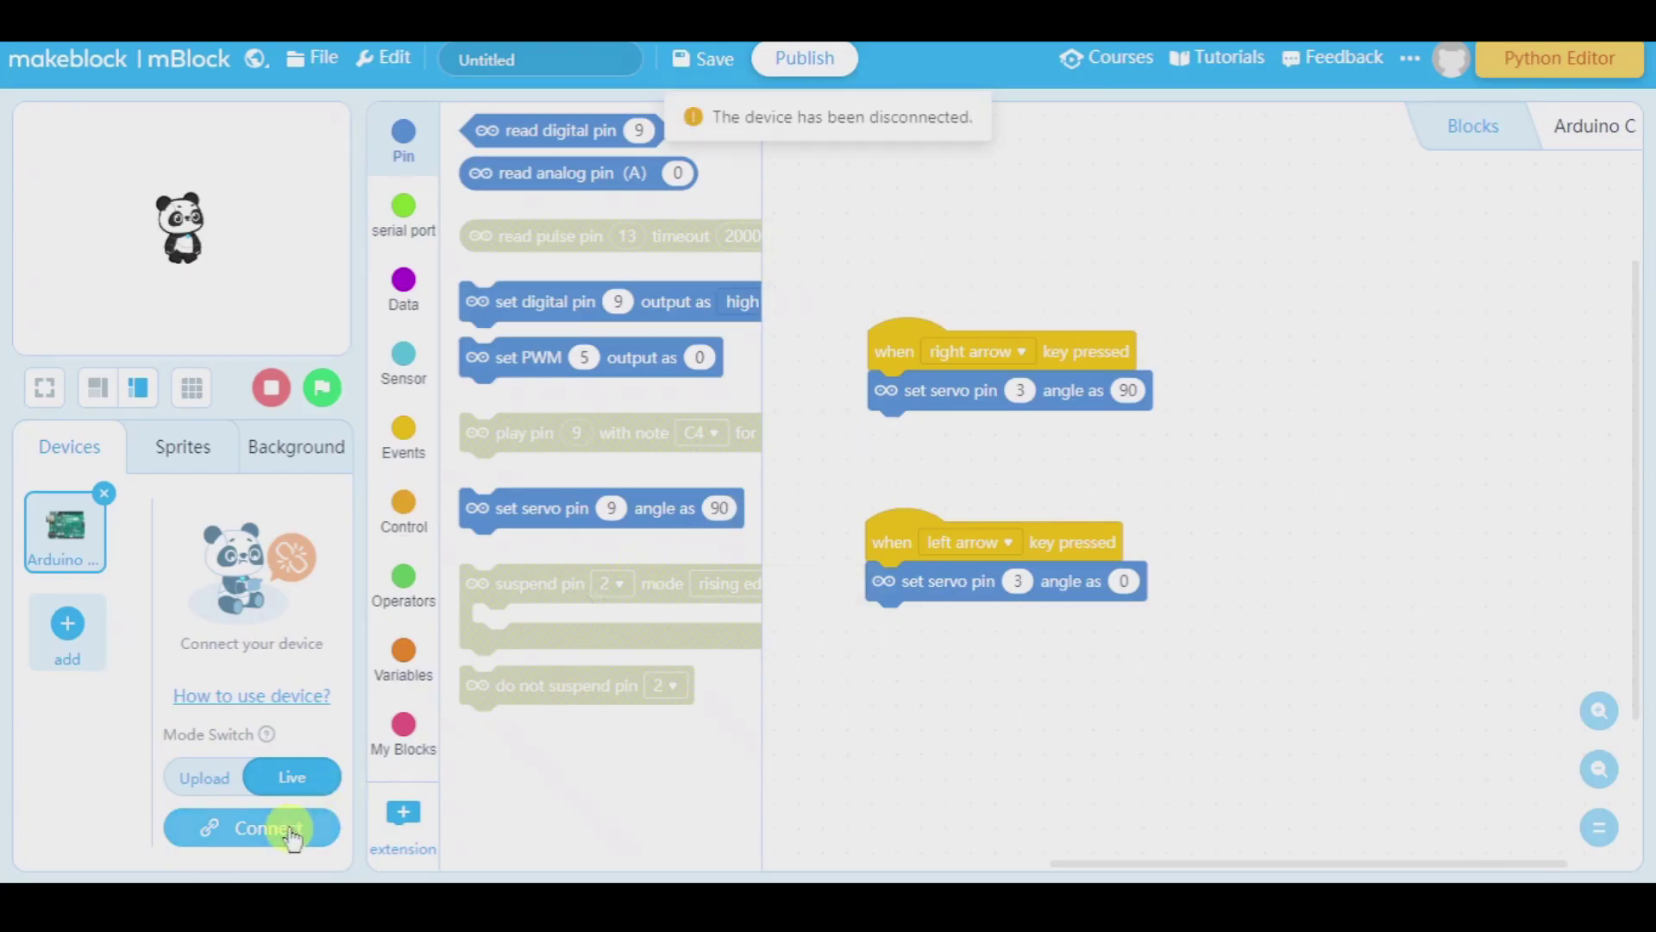
Reconnect the Arduino over USB with all connectable devices shown, and trigger the right arrow event to test the servo.
{"action": "left_click", "coordinate": [292, 834]}
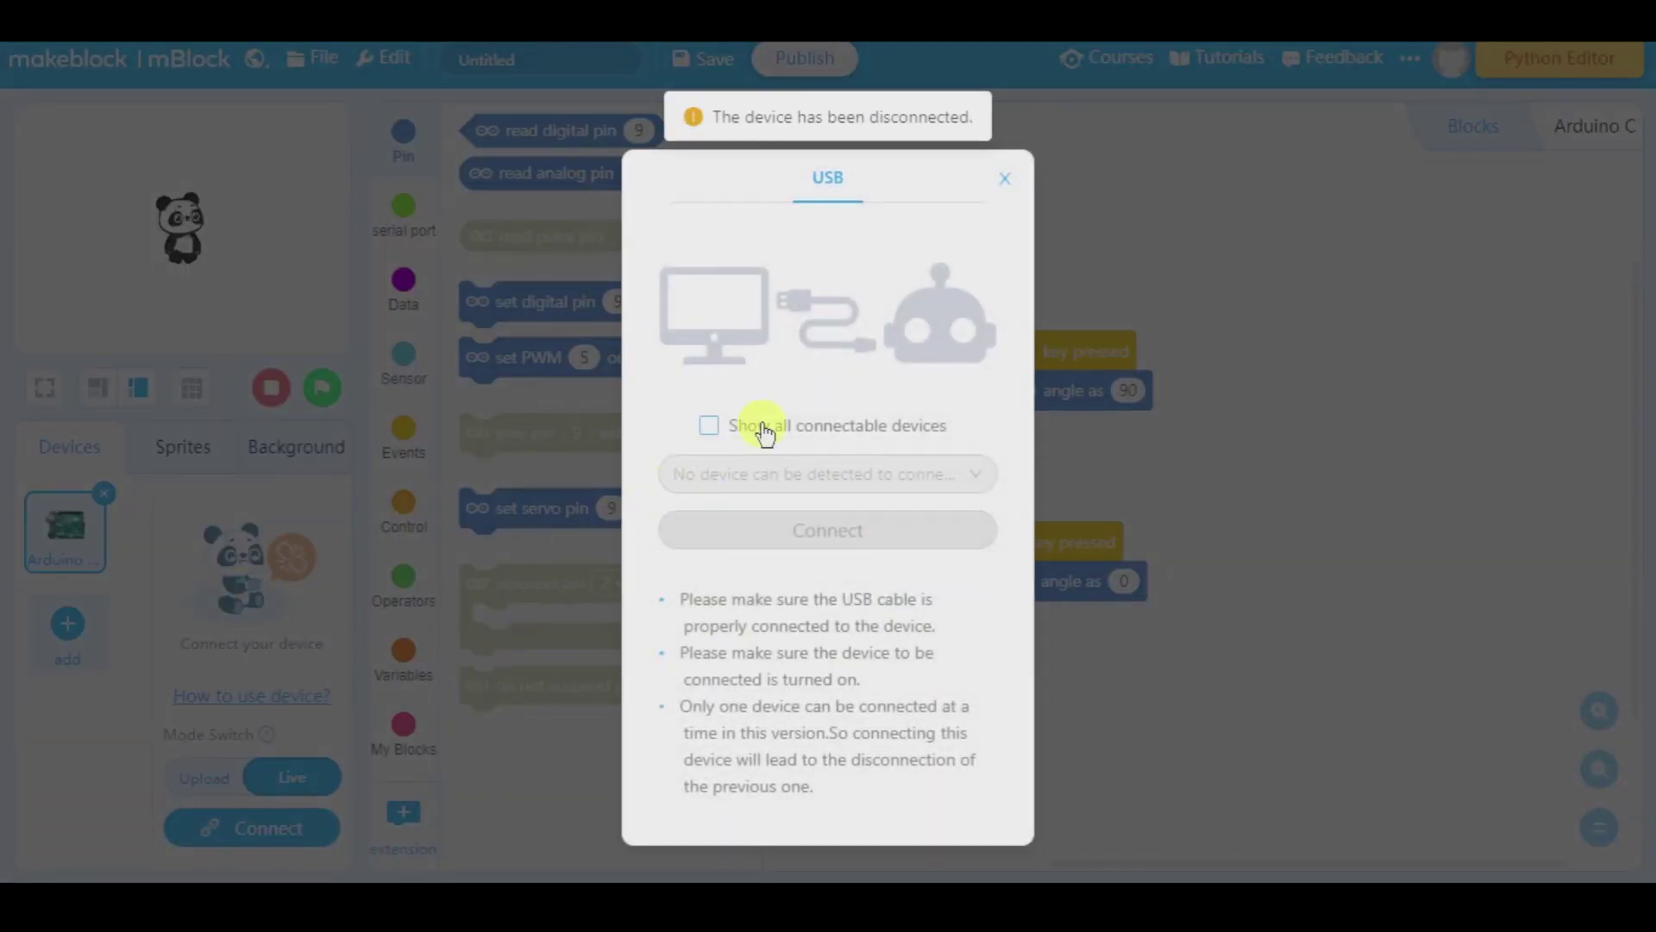
{"action": "left_click", "coordinate": [766, 434]}
{"action": "left_click", "coordinate": [836, 544]}
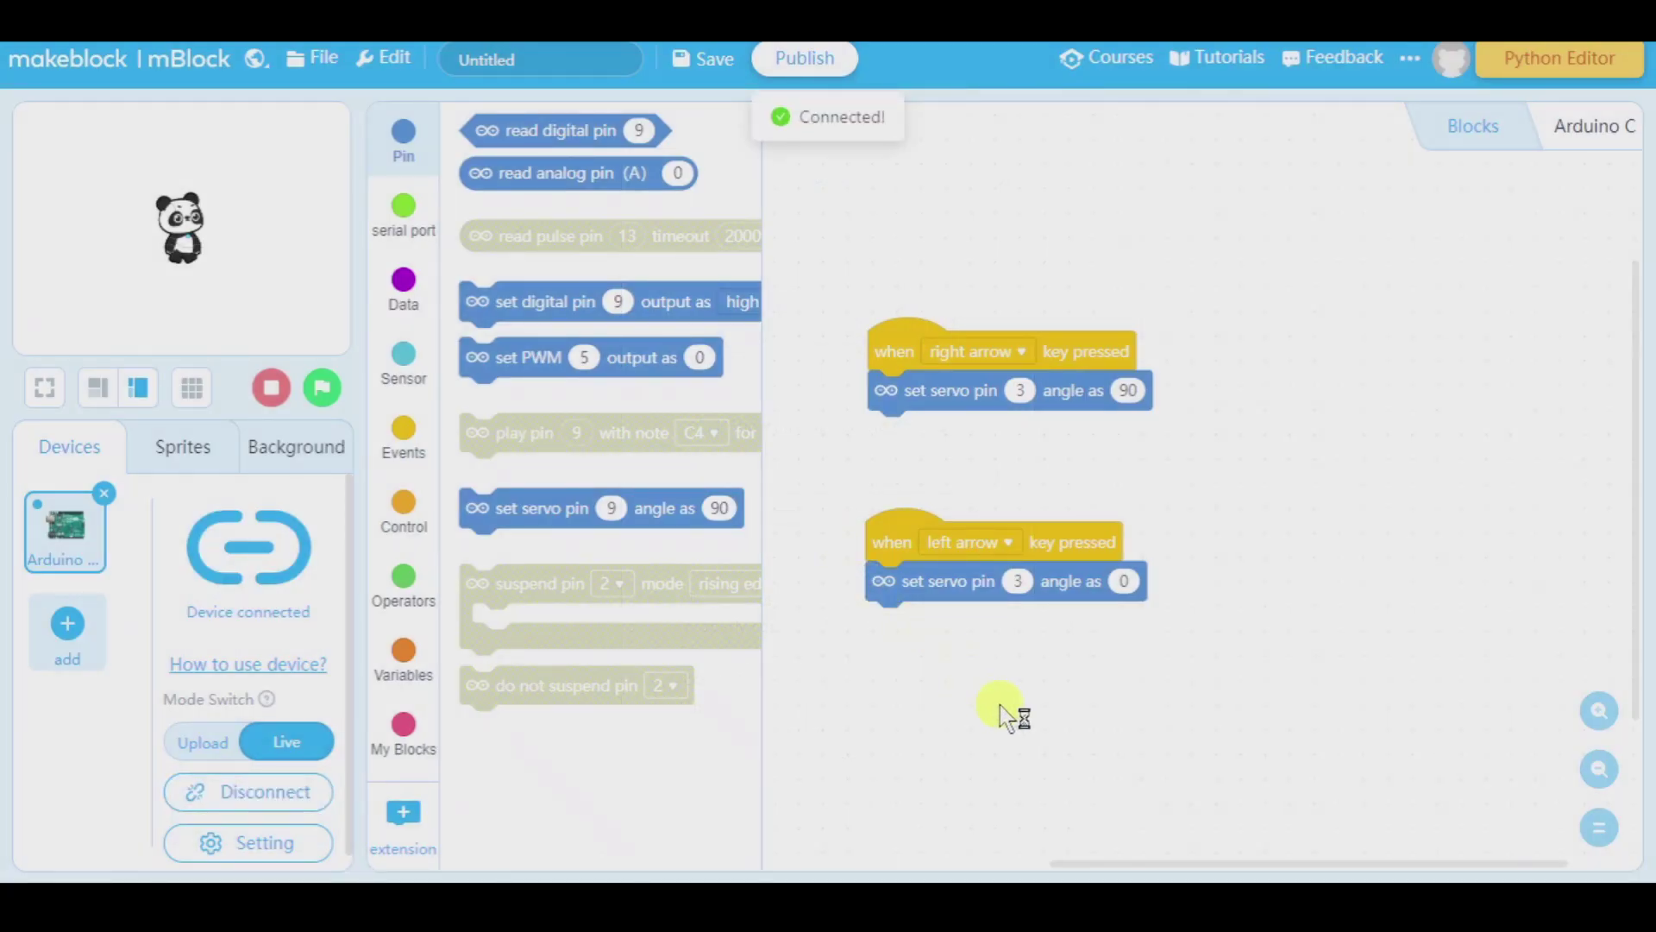
{"action": "key", "text": "Right"}
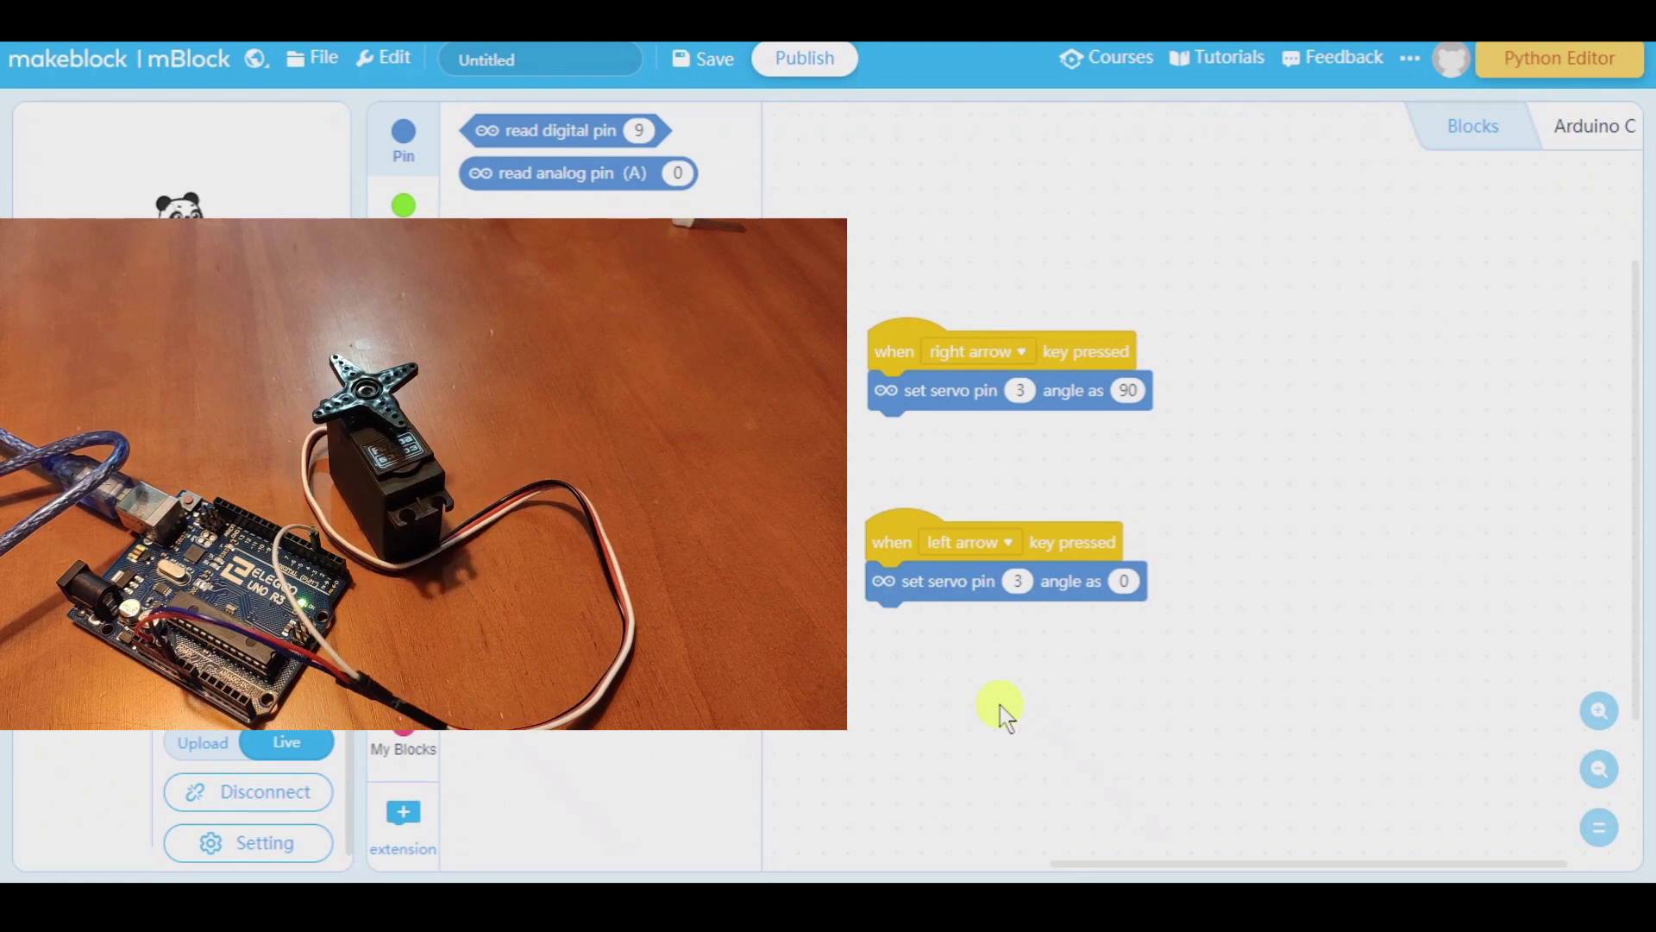
{"action": "key", "text": "Right"}
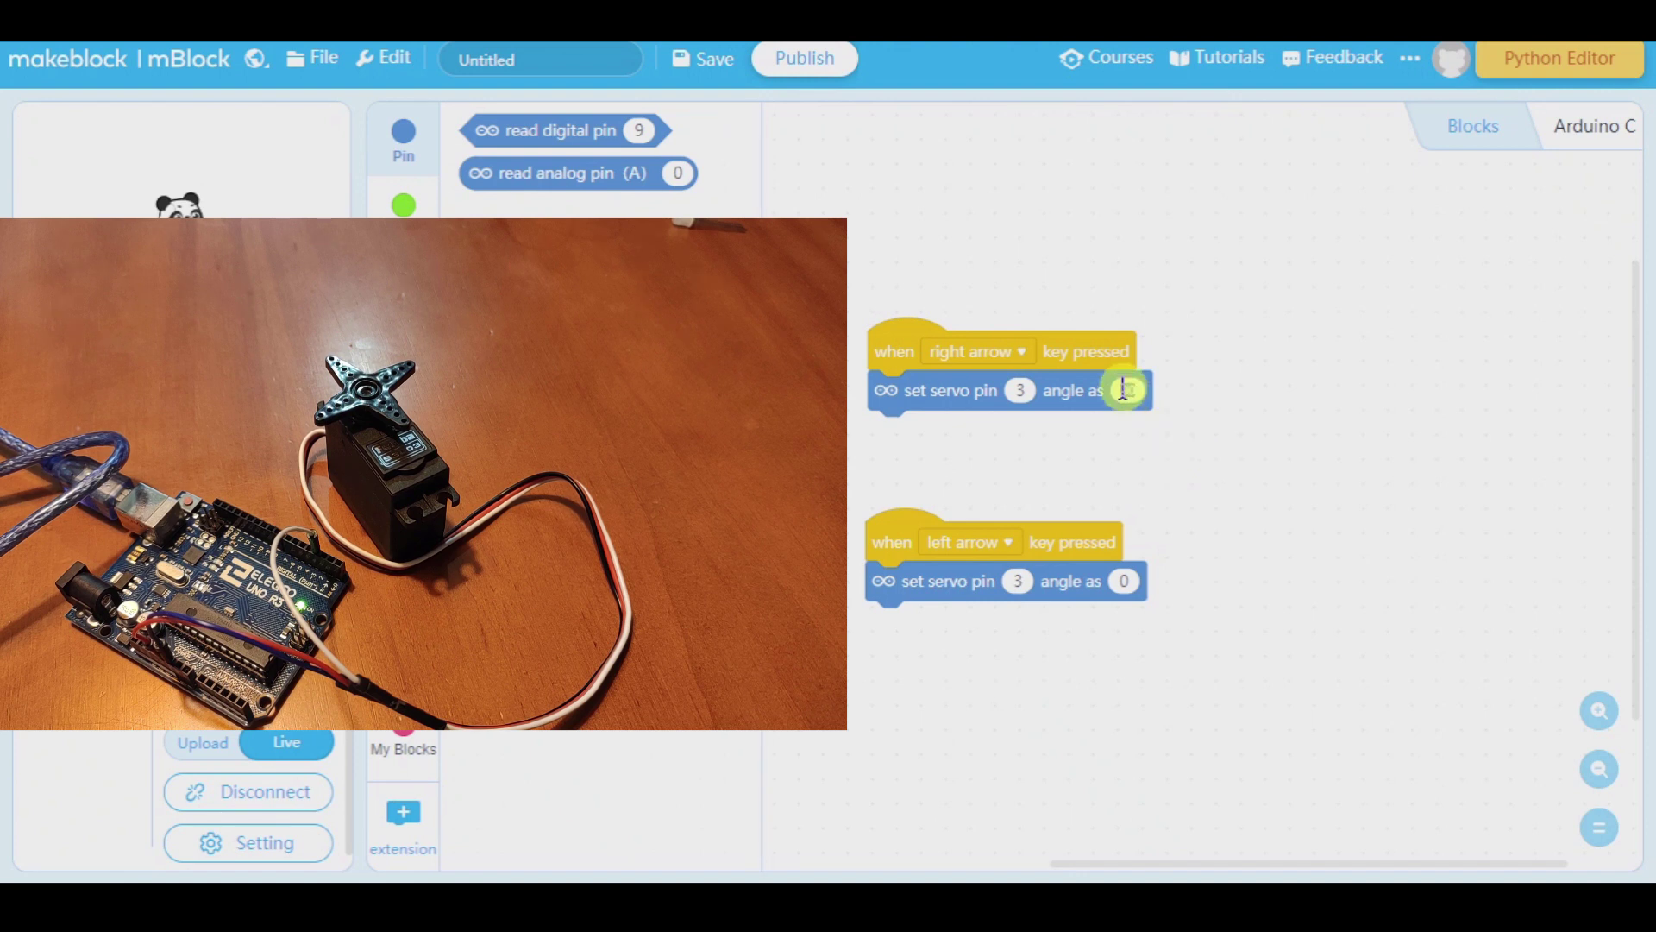
Set the servo angle of the right arrow event to 180 and alternately trigger both arrow events to test the rotation.
{"action": "left_click", "coordinate": [1238, 505]}
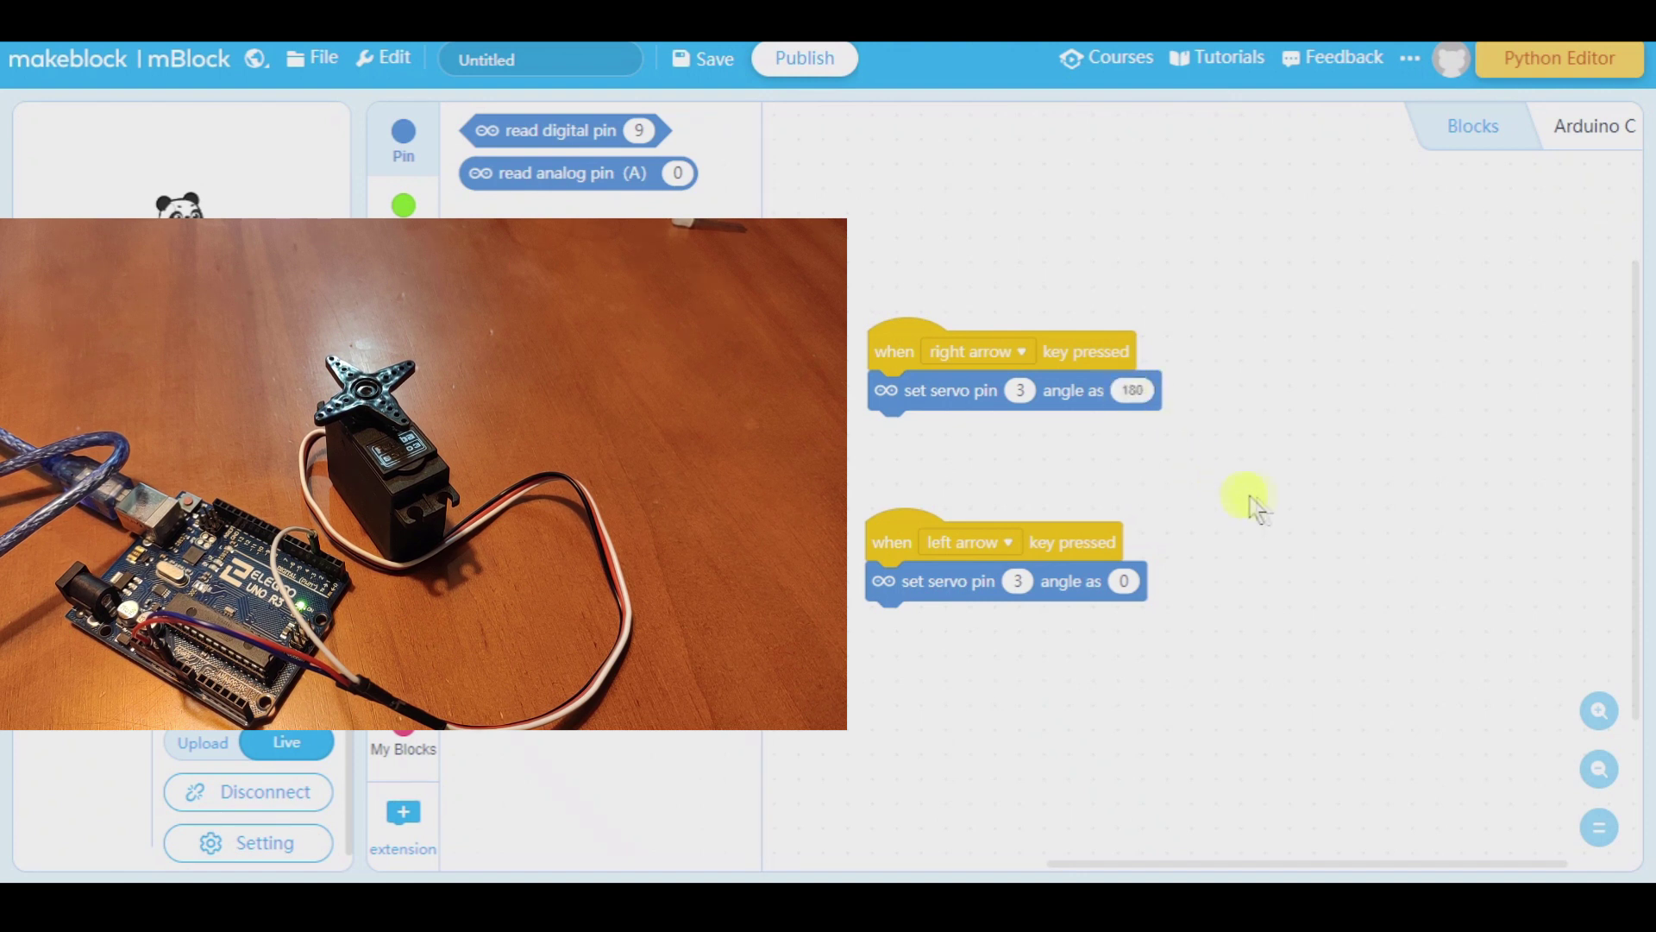
{"action": "key", "text": "Right"}
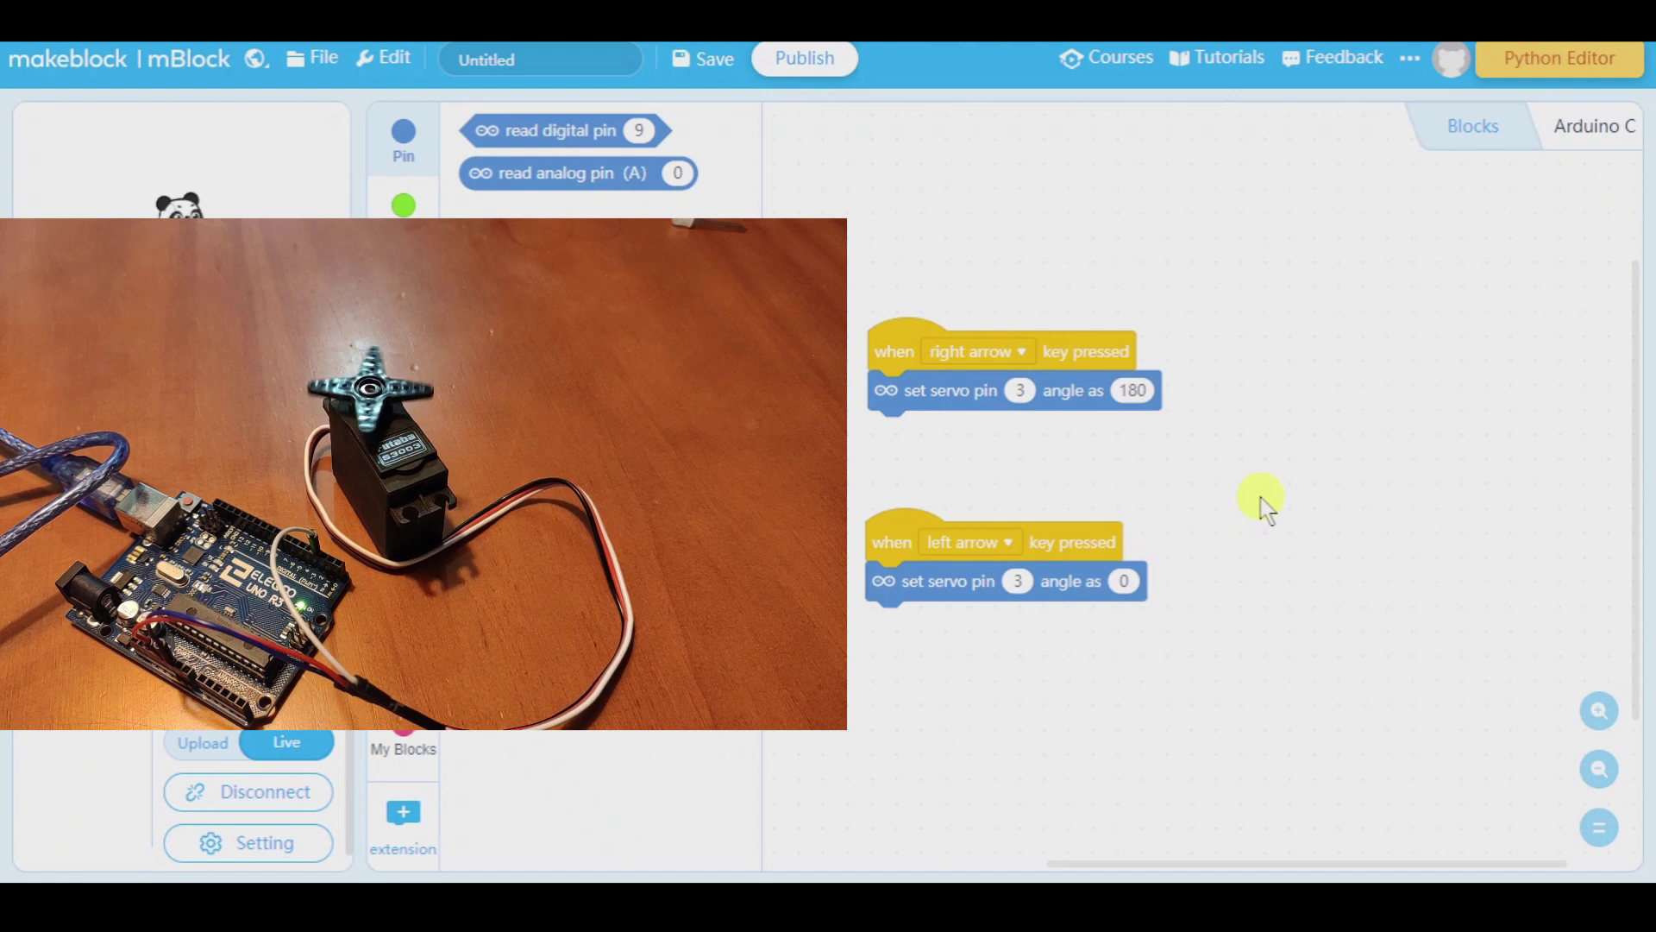
{"action": "key", "text": "Left"}
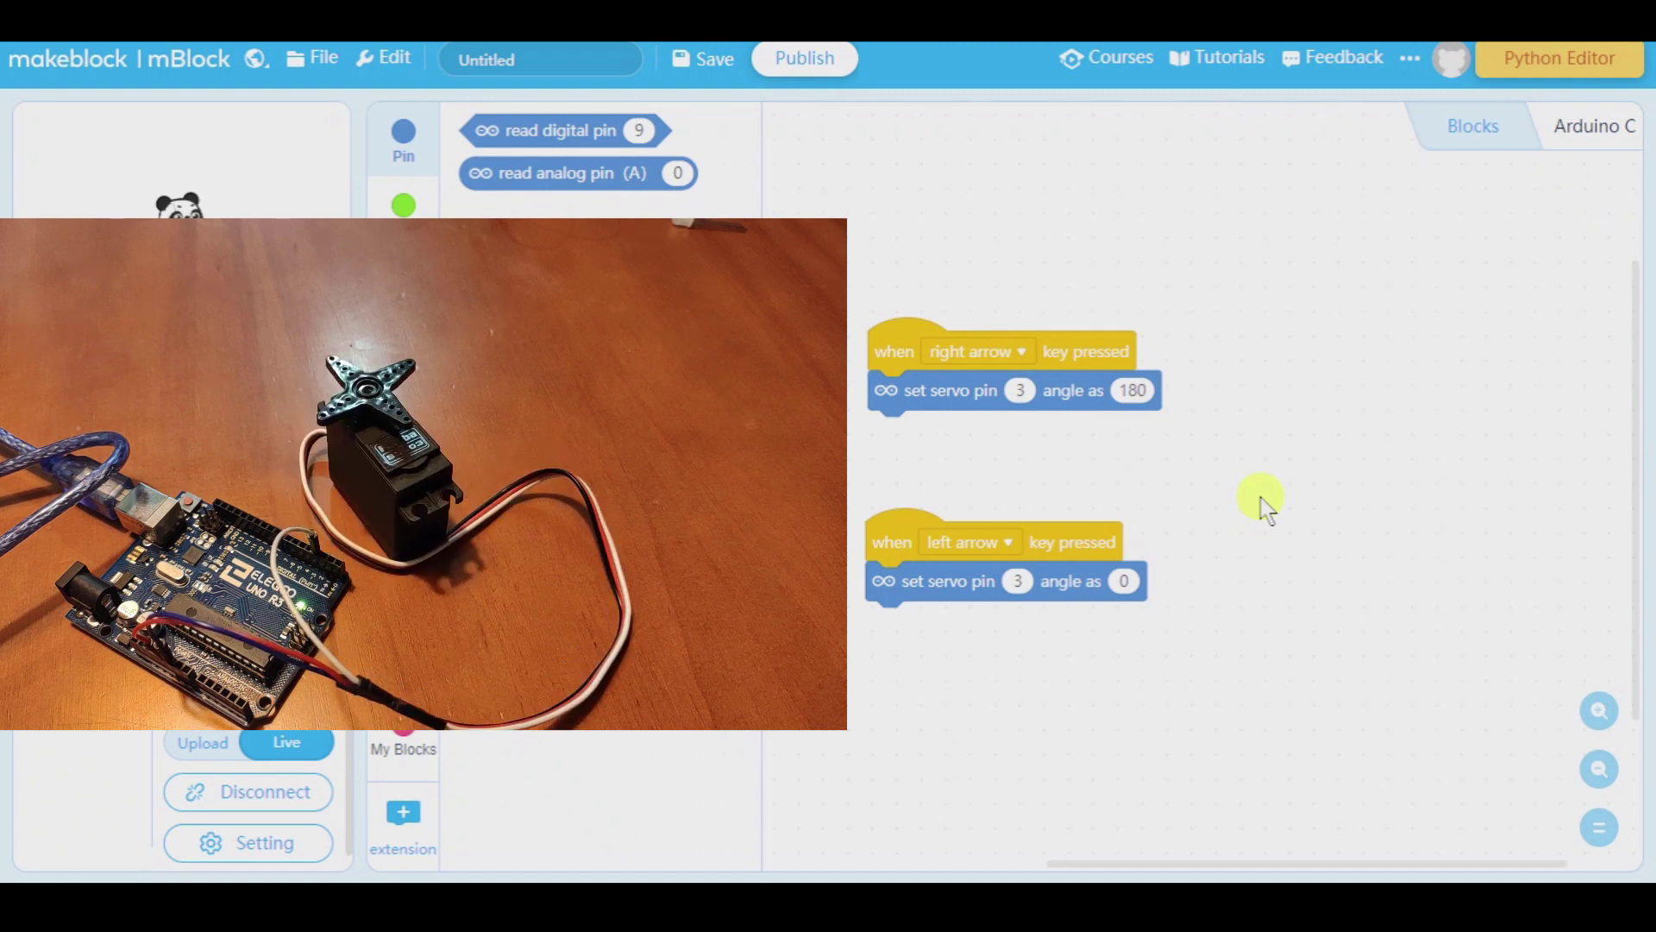
{"action": "key", "text": "Right"}
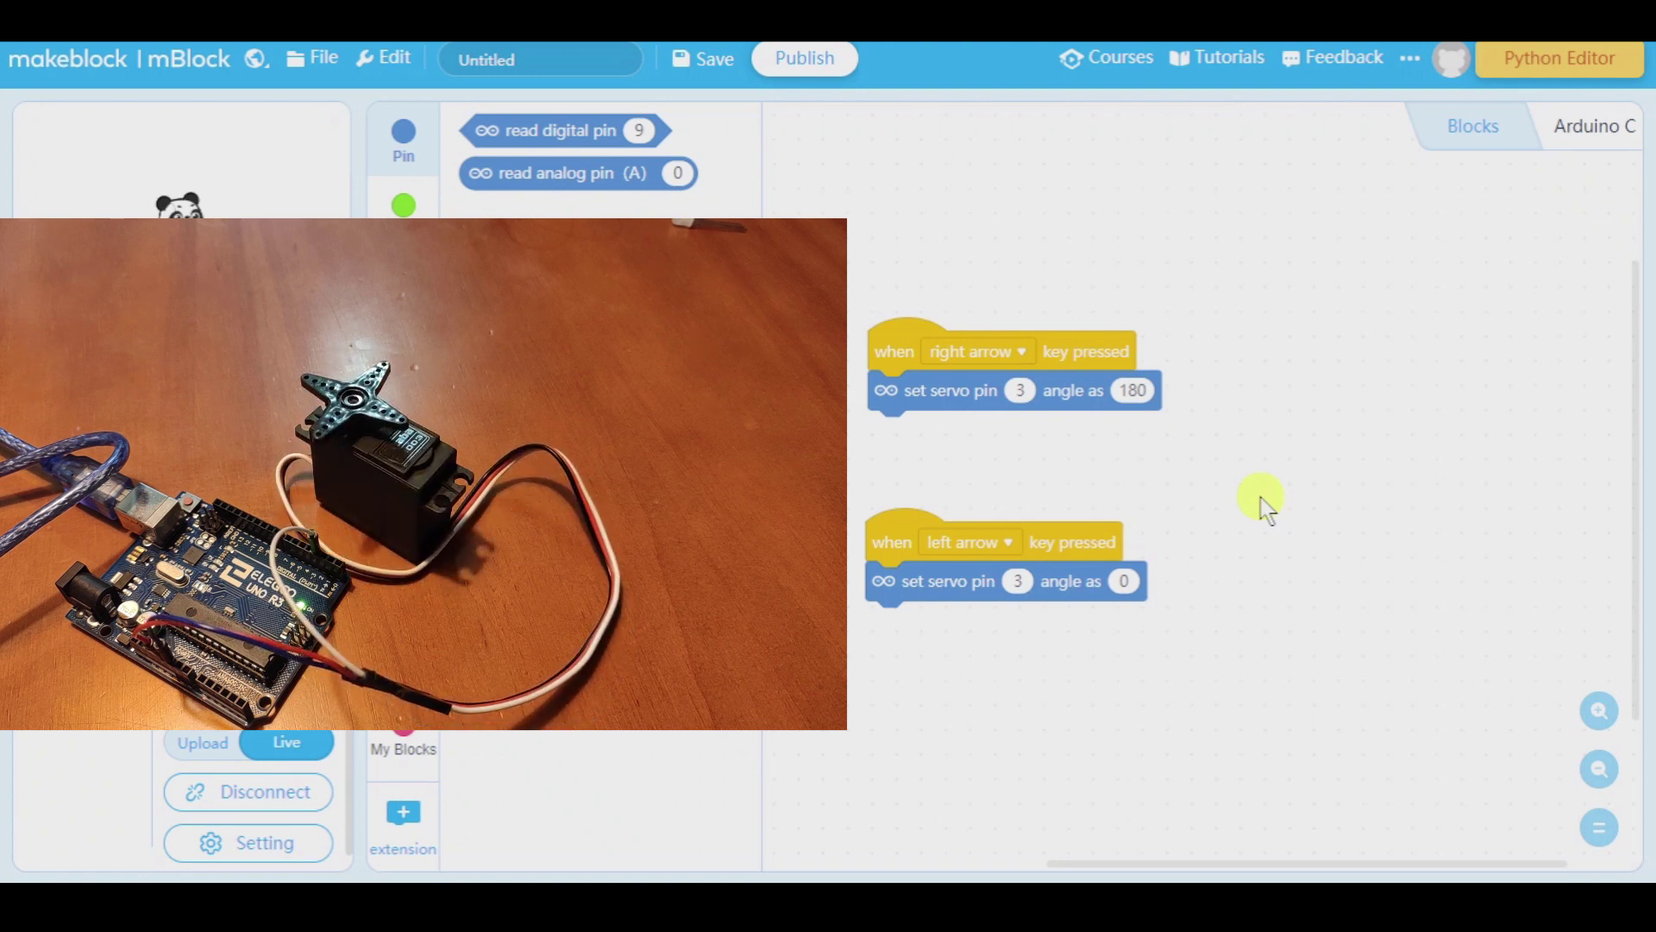
{"action": "key", "text": "Left"}
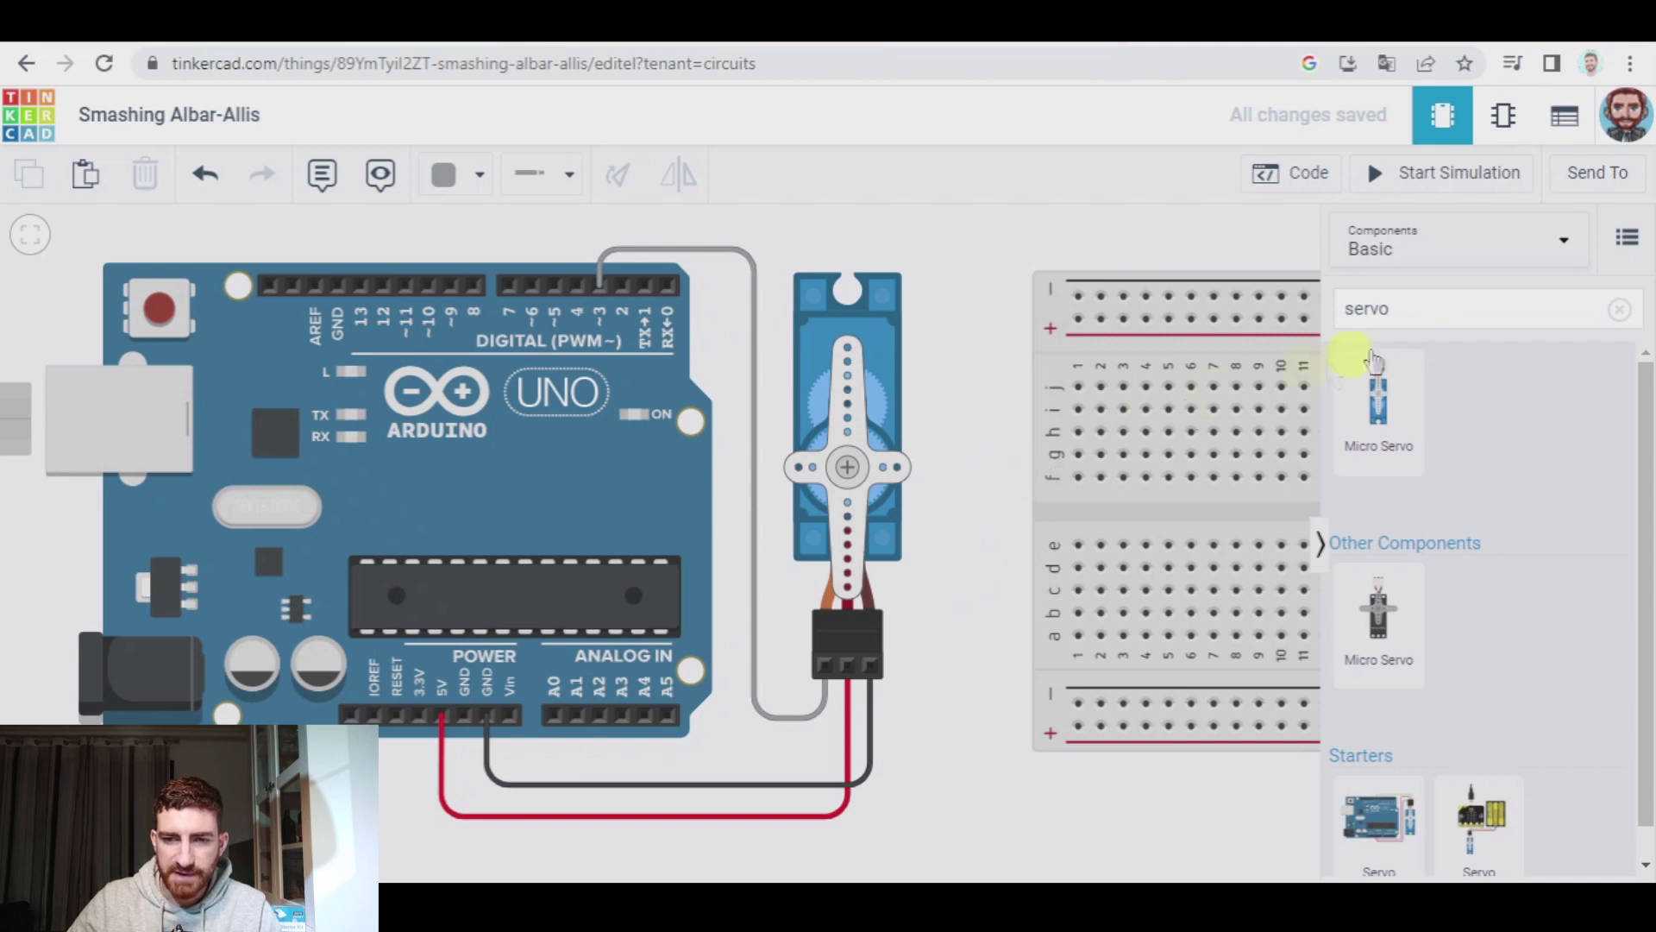
In the Tinkercad circuit, search components for "ultra" and place the HC-SR04 ultrasonic sensor on the breadboard with its pins in columns 9 to 12.
{"action": "left_click", "coordinate": [1620, 310]}
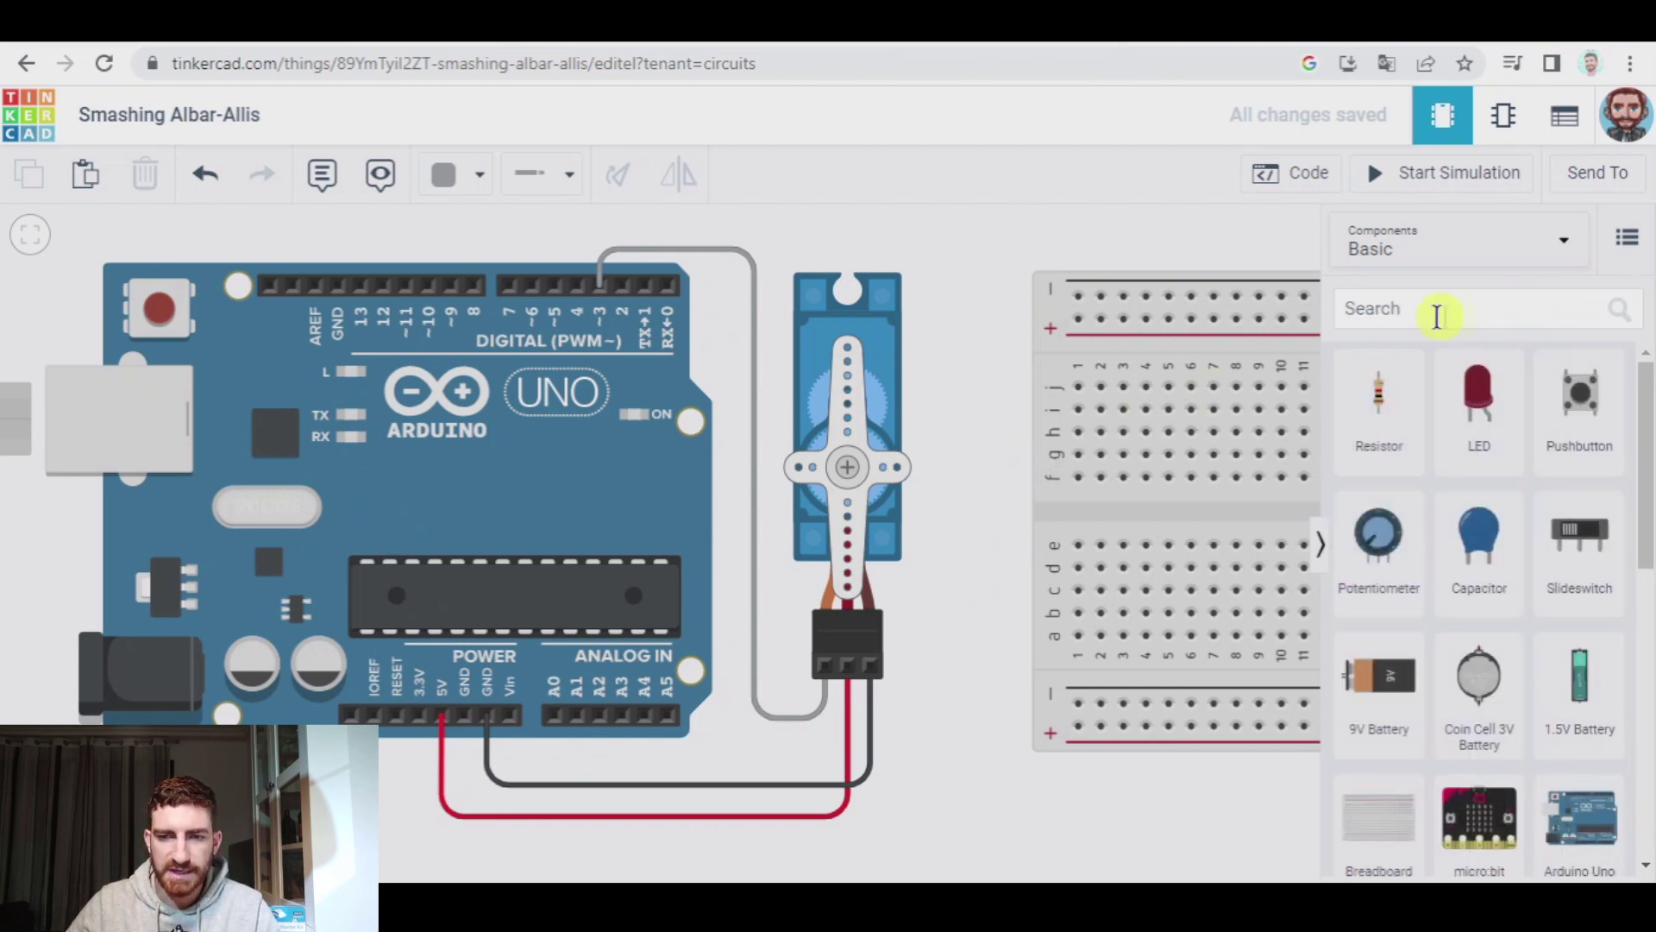
{"action": "type", "text": "ultra"}
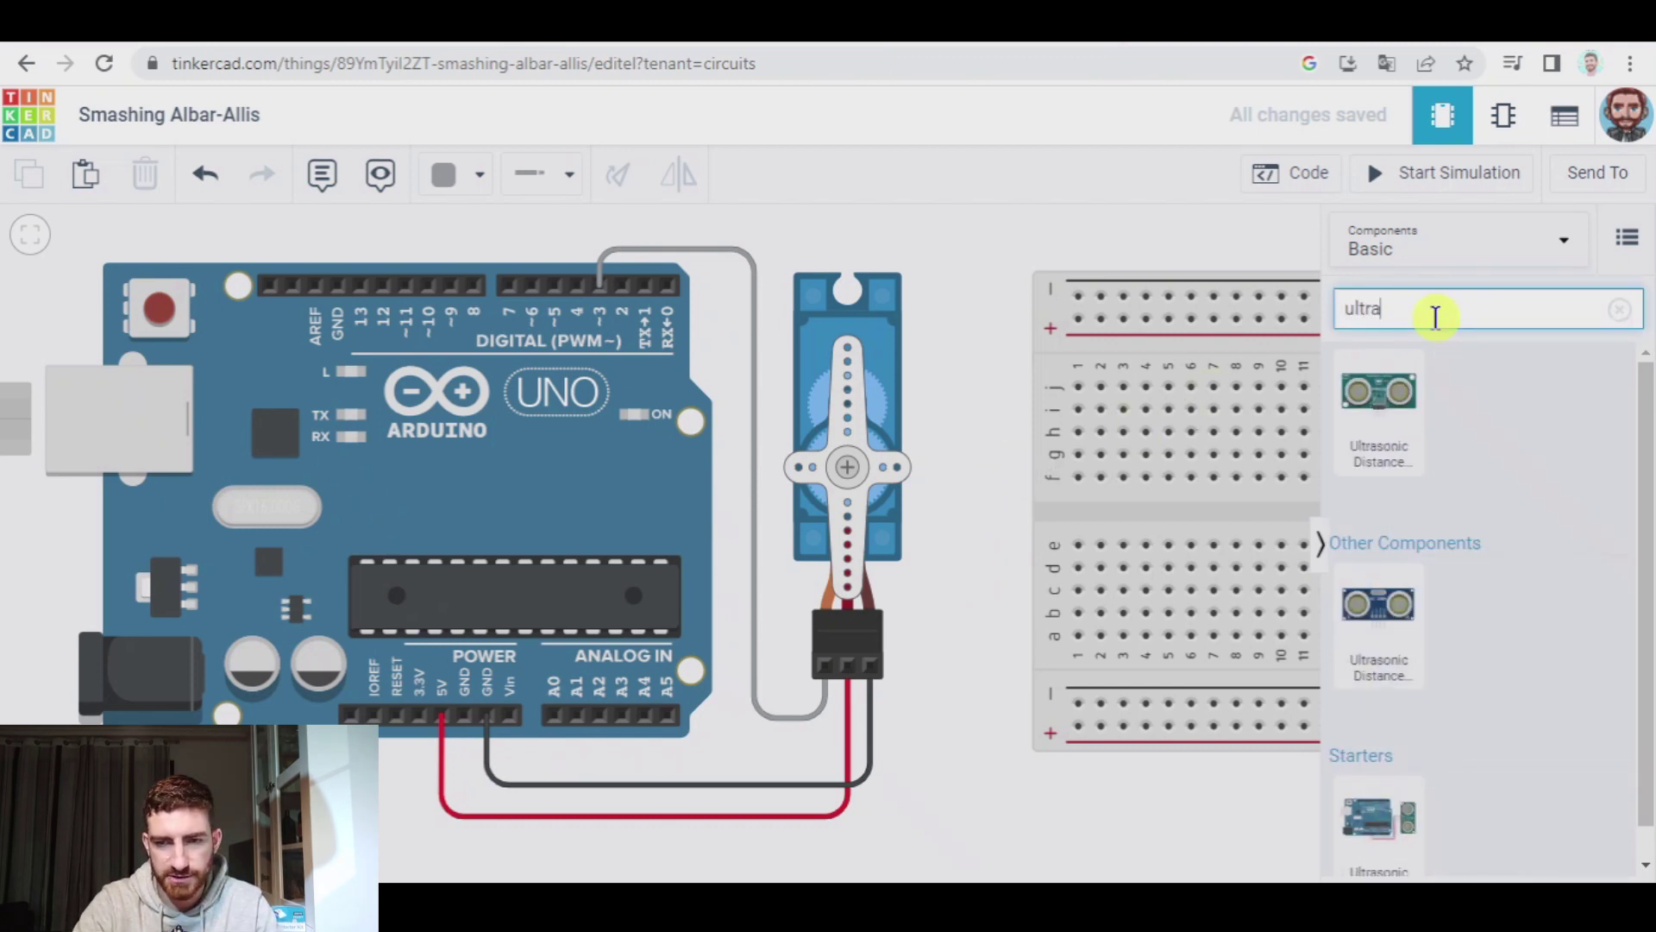
{"action": "left_click_drag", "start_coordinate": [1377, 608], "coordinate": [1278, 510]}
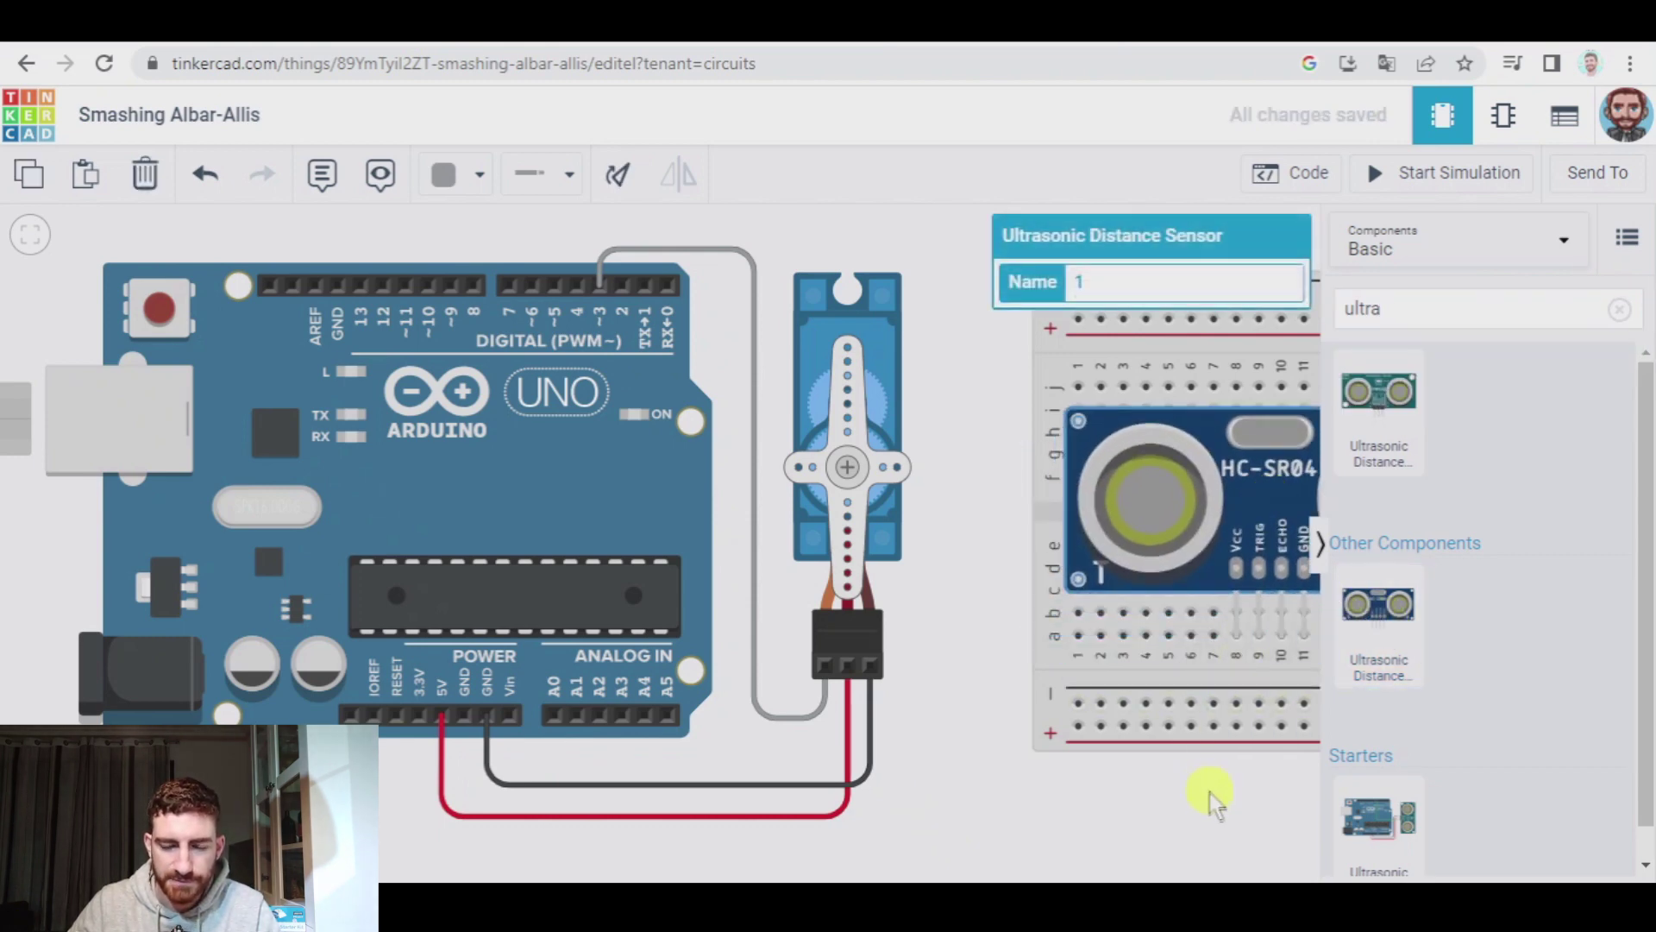
{"action": "left_click_drag", "start_coordinate": [1207, 806], "coordinate": [970, 760]}
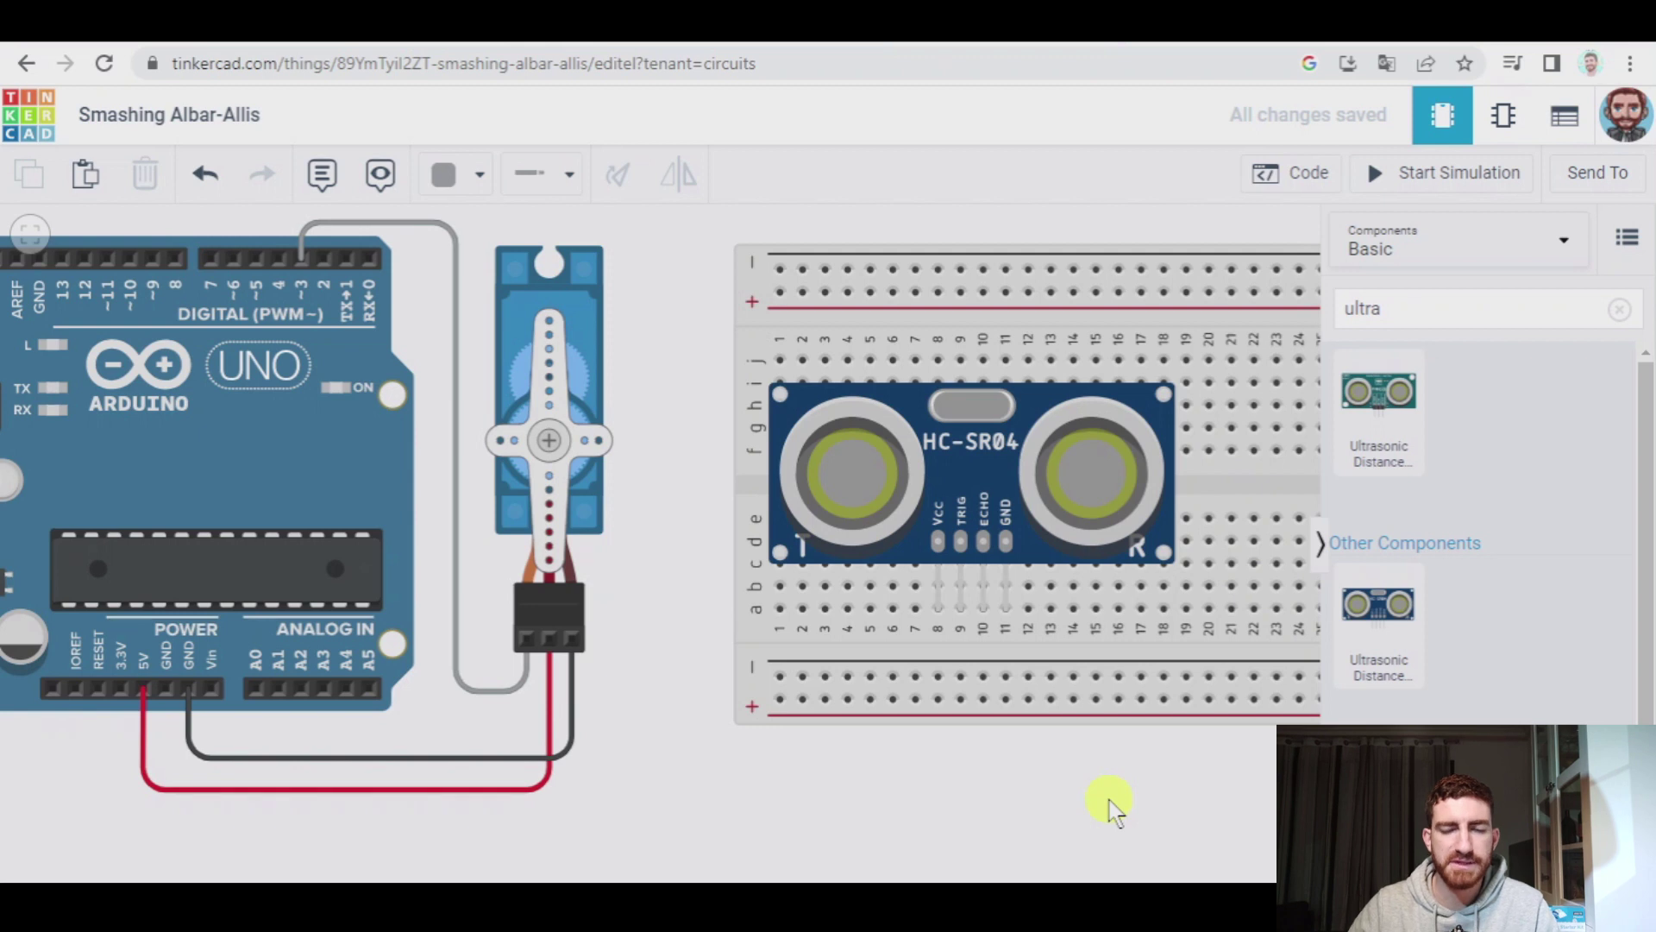
{"action": "left_click_drag", "start_coordinate": [1023, 511], "coordinate": [1044, 493]}
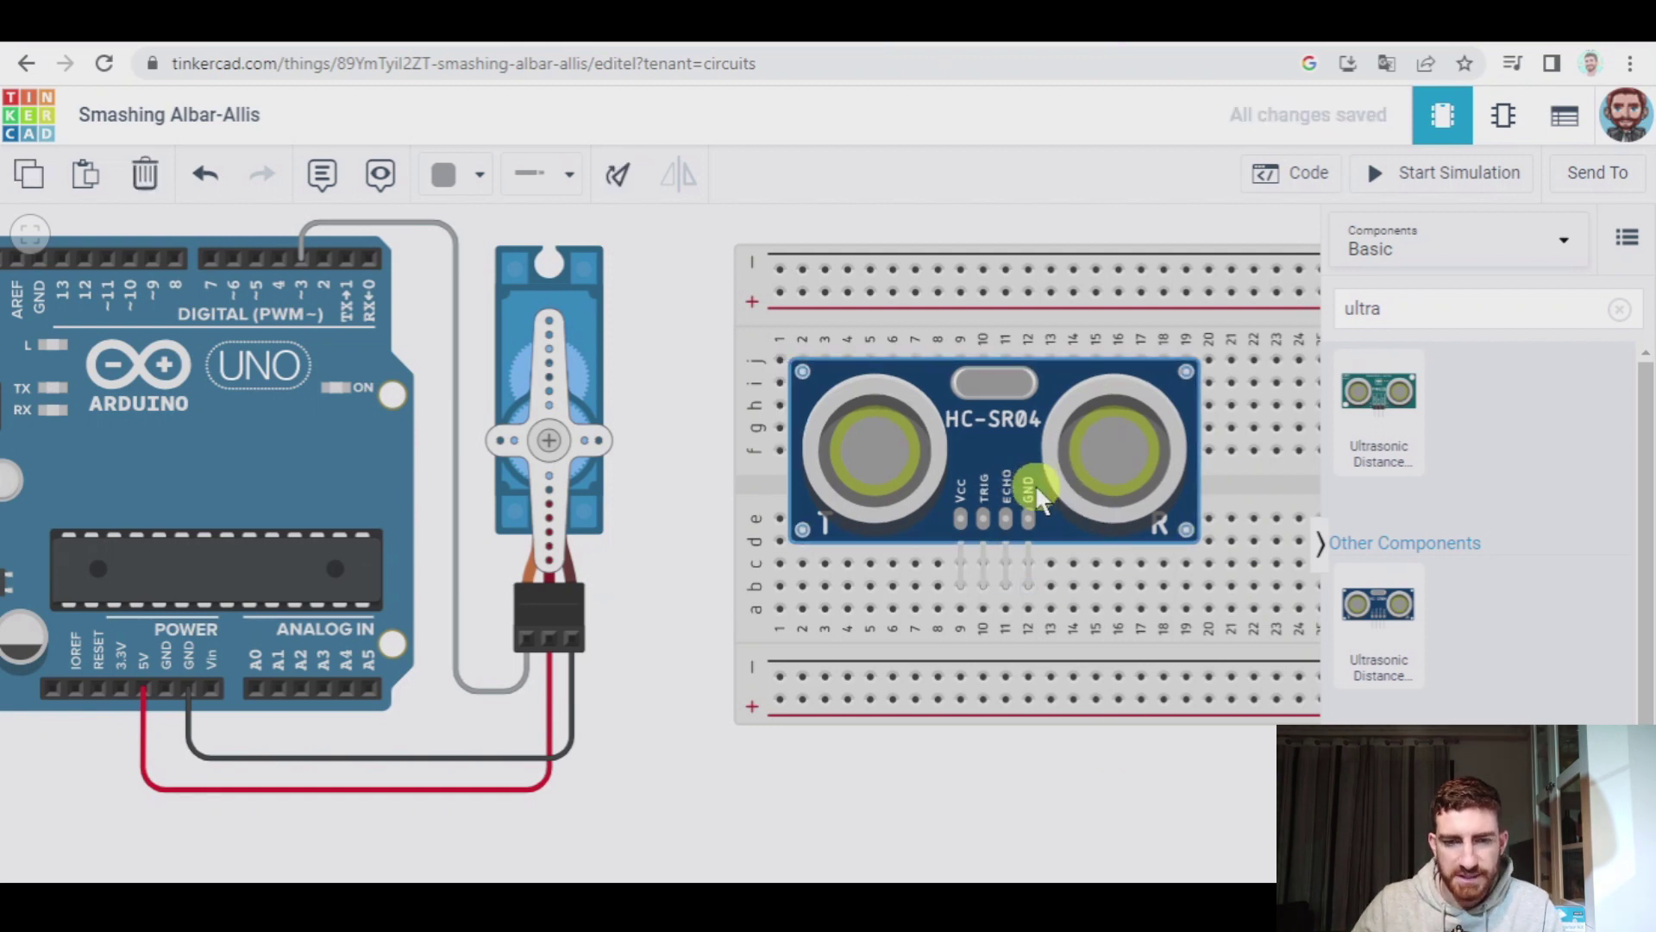
{"action": "left_click", "coordinate": [670, 429]}
{"action": "scroll", "coordinate": [715, 443], "scroll_direction": "down", "scroll_amount": 2}
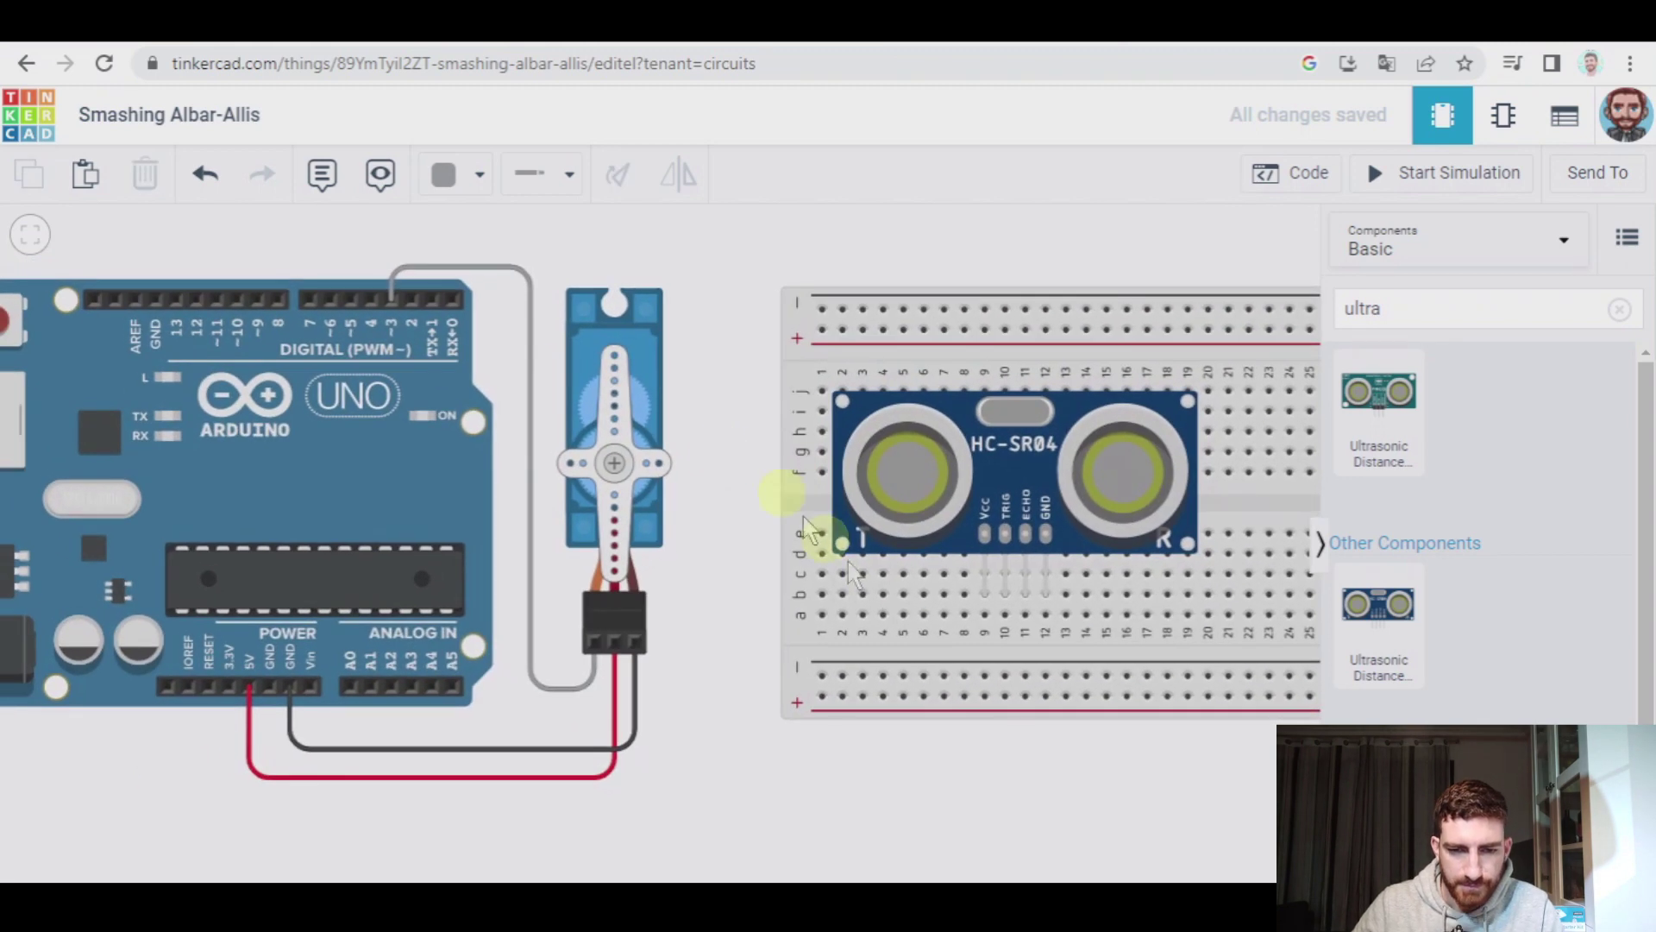
Wire the sensor's VCC column (column 9, row a) to the breadboard's lower positive rail and colour the wire red.
{"action": "left_click", "coordinate": [985, 614]}
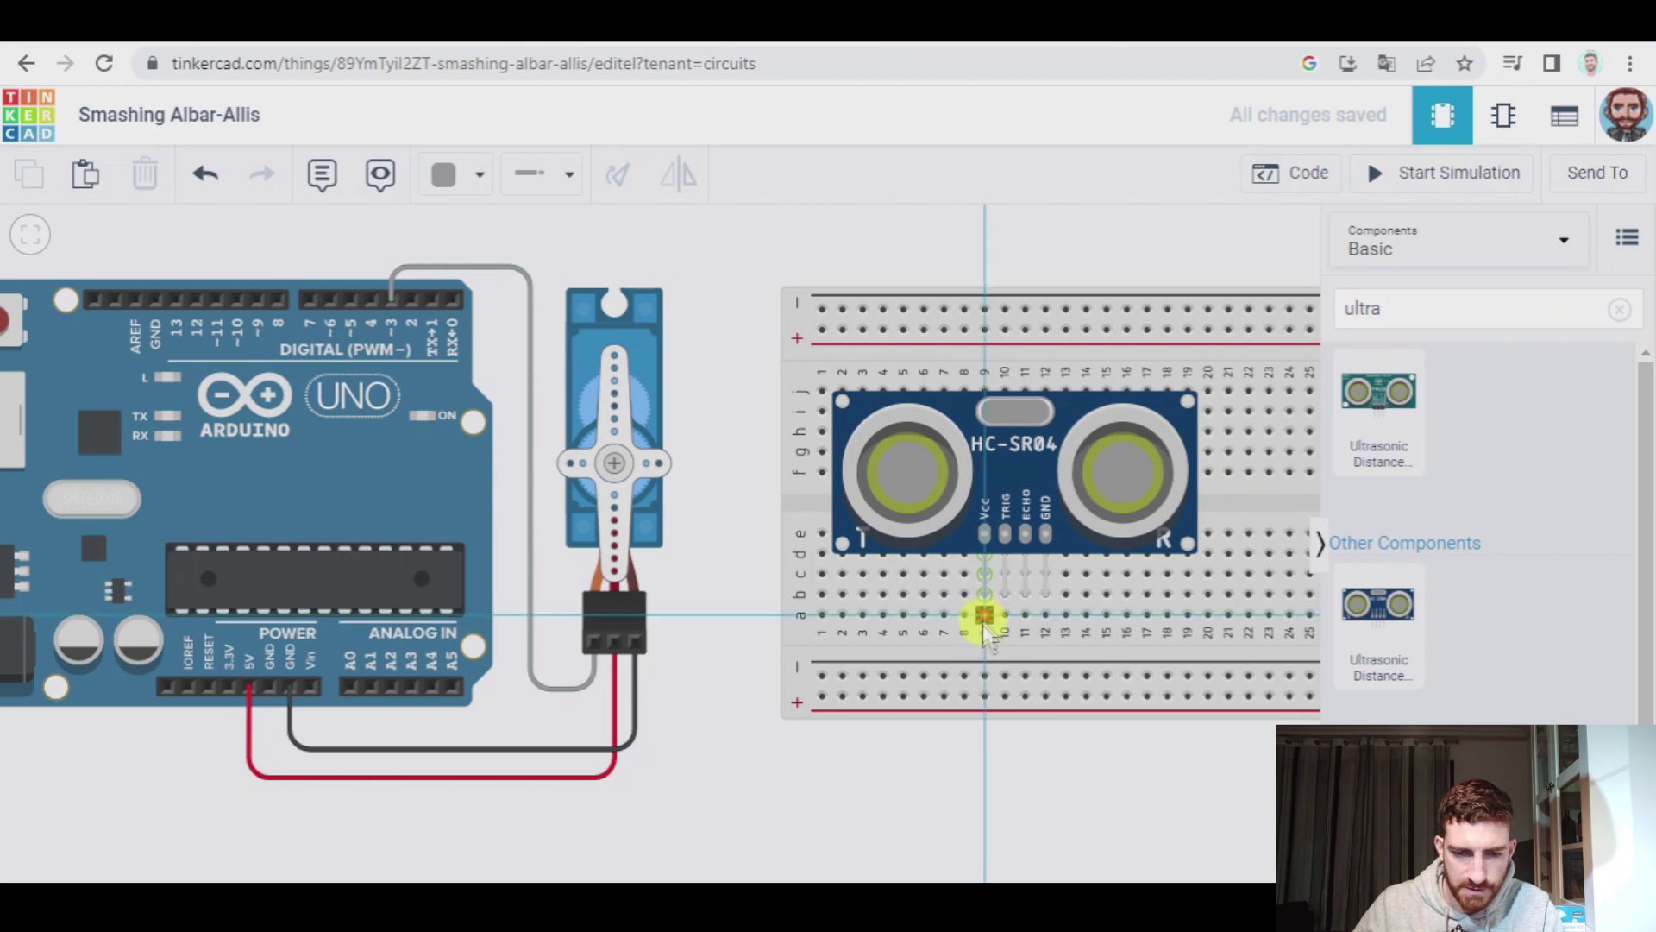
{"action": "left_click", "coordinate": [984, 696]}
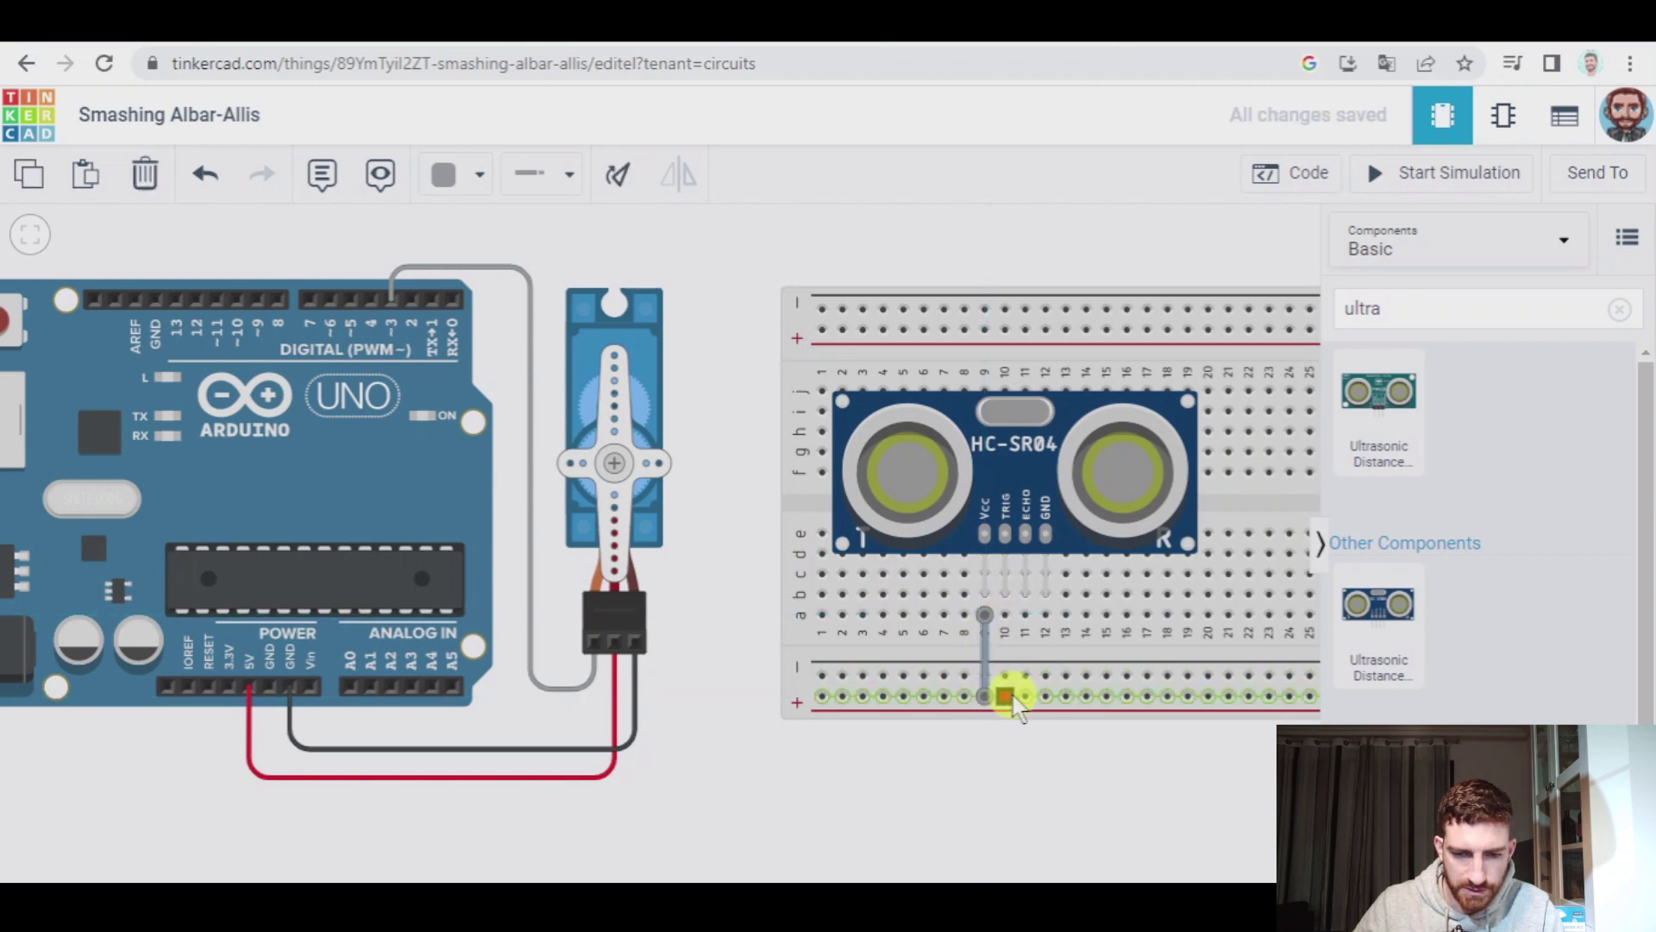
{"action": "left_click", "coordinate": [480, 174]}
{"action": "left_click", "coordinate": [505, 296]}
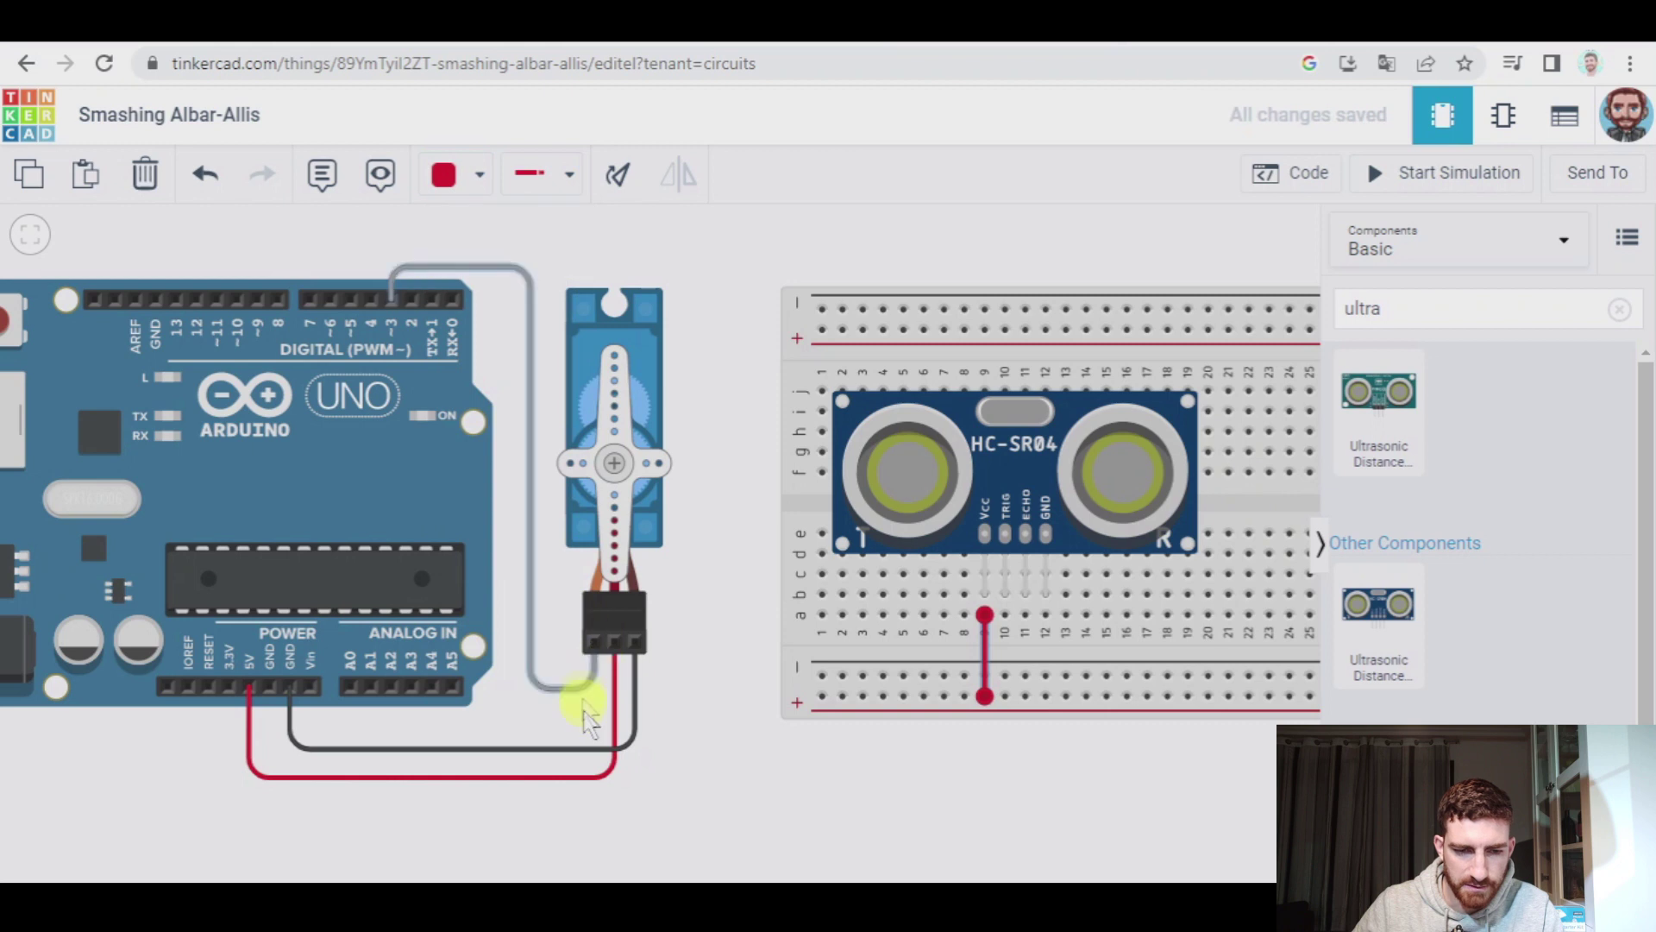
Reroute the servo end of the red 5V wire to the breadboard's lower positive rail at column 5, bending it below the board.
{"action": "left_click", "coordinate": [603, 777]}
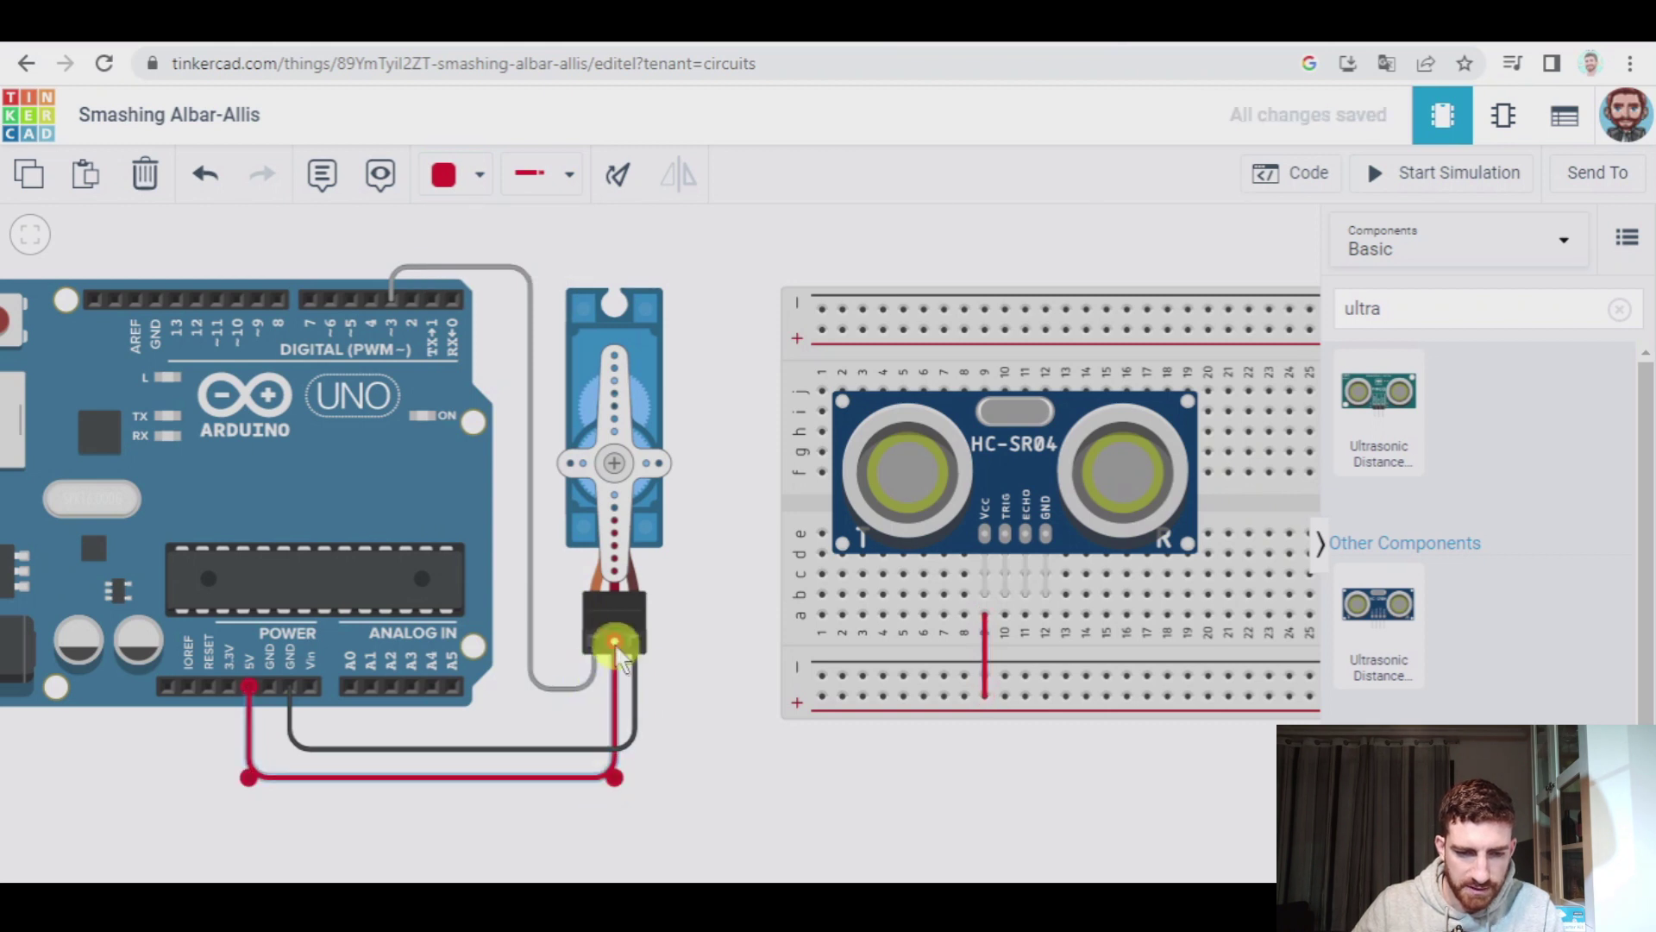
{"action": "left_click_drag", "start_coordinate": [614, 643], "coordinate": [829, 781]}
{"action": "left_click_drag", "start_coordinate": [614, 640], "coordinate": [821, 696]}
{"action": "left_click_drag", "start_coordinate": [651, 823], "coordinate": [822, 772]}
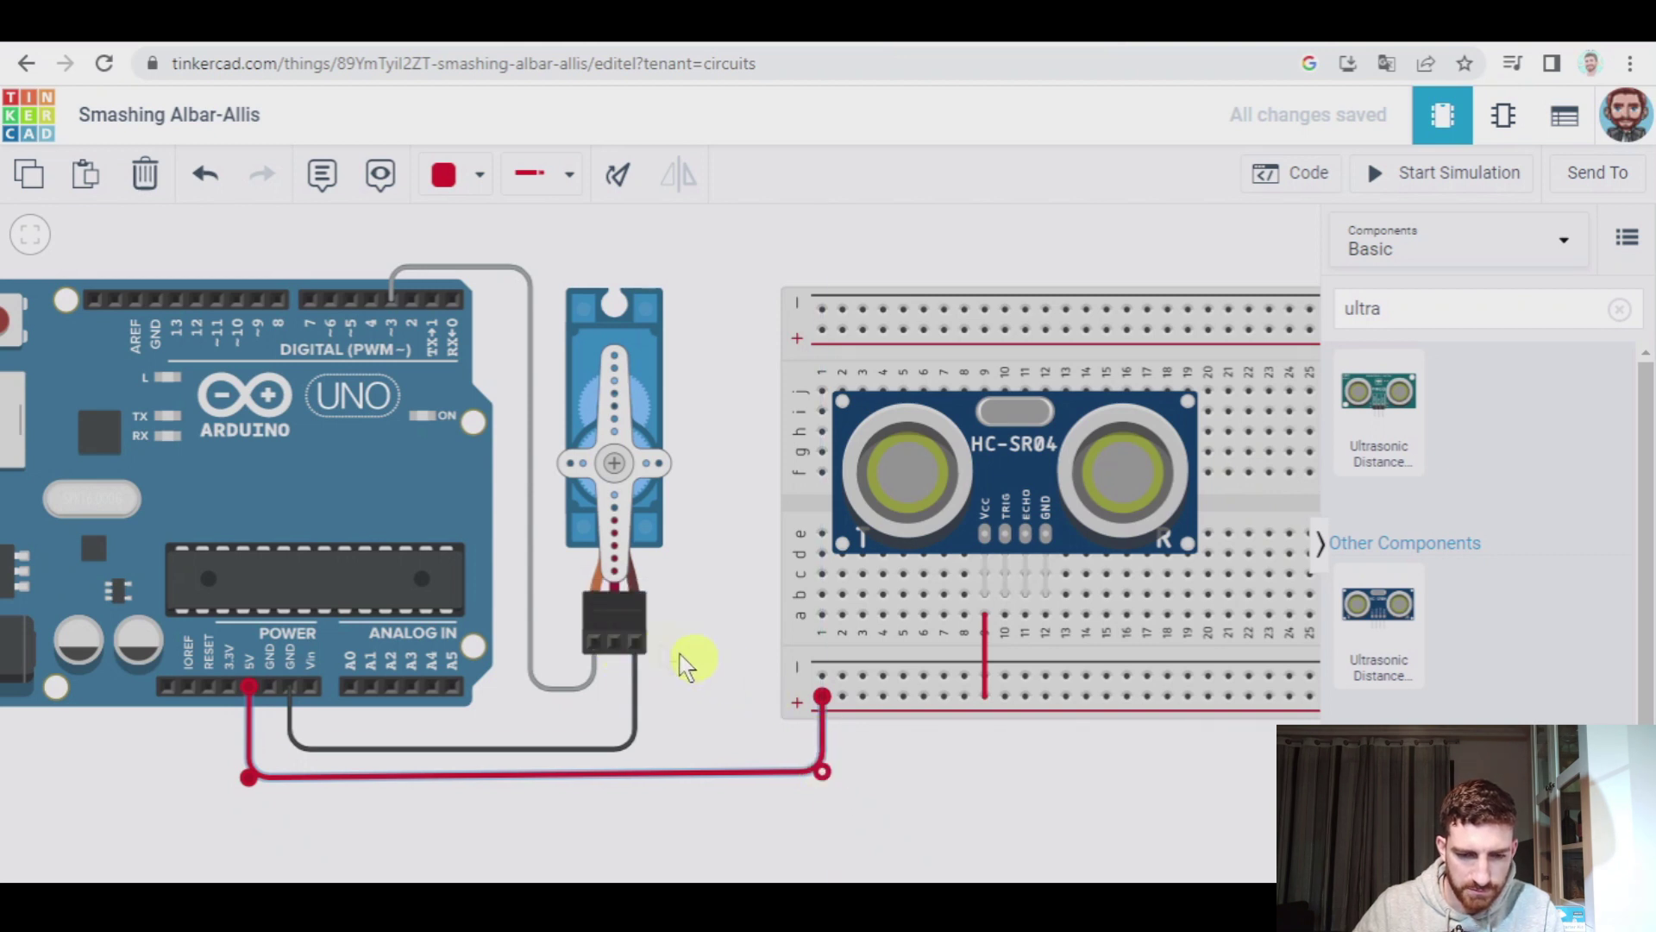
{"action": "left_click_drag", "start_coordinate": [822, 695], "coordinate": [899, 703]}
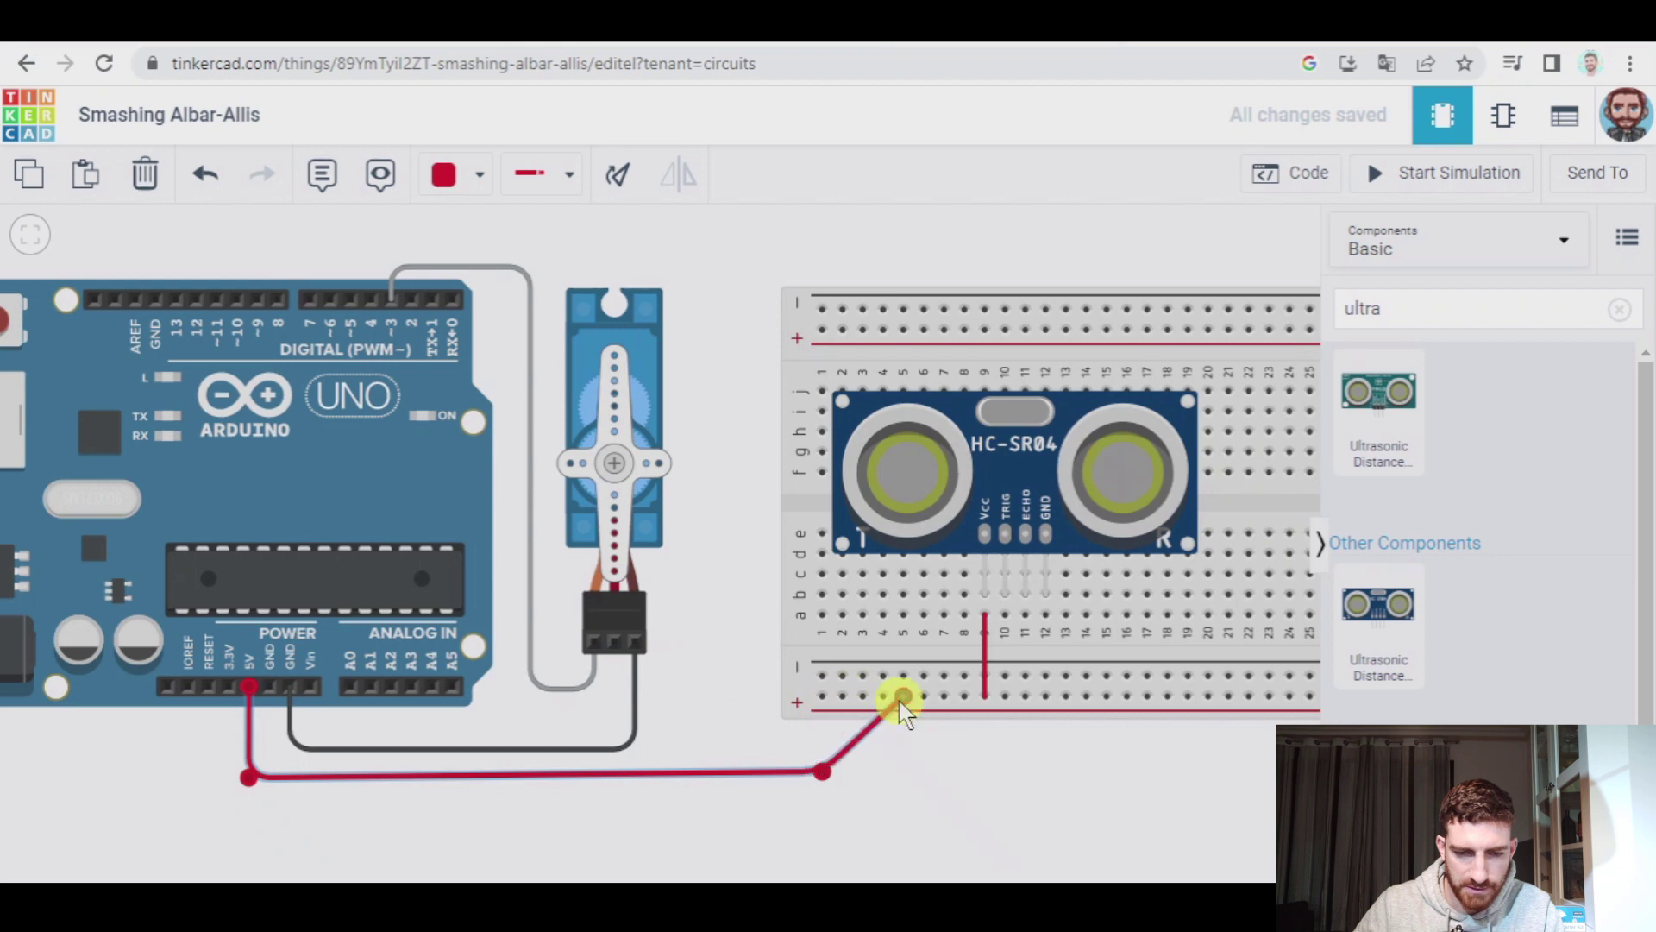
Align the red 5V wire's bend beneath column 5, and wire the servo's middle power pin to the lower positive rail at column 1 in red.
{"action": "left_click_drag", "start_coordinate": [824, 774], "coordinate": [902, 777]}
{"action": "left_click", "coordinate": [614, 643]}
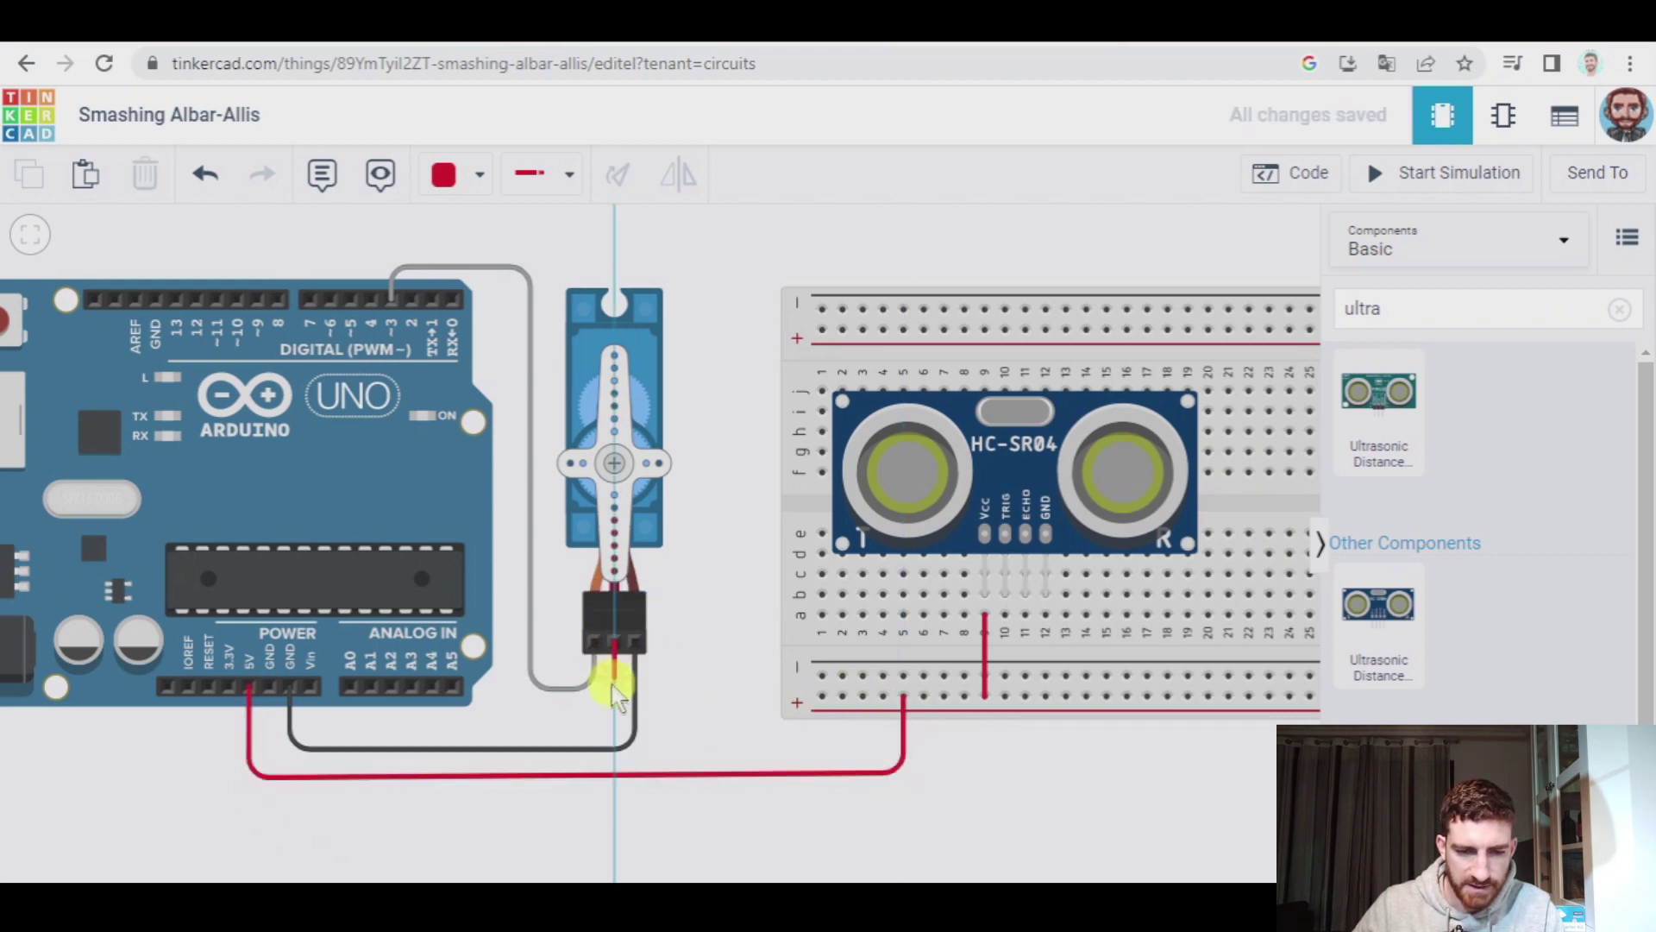
{"action": "left_click", "coordinate": [614, 699]}
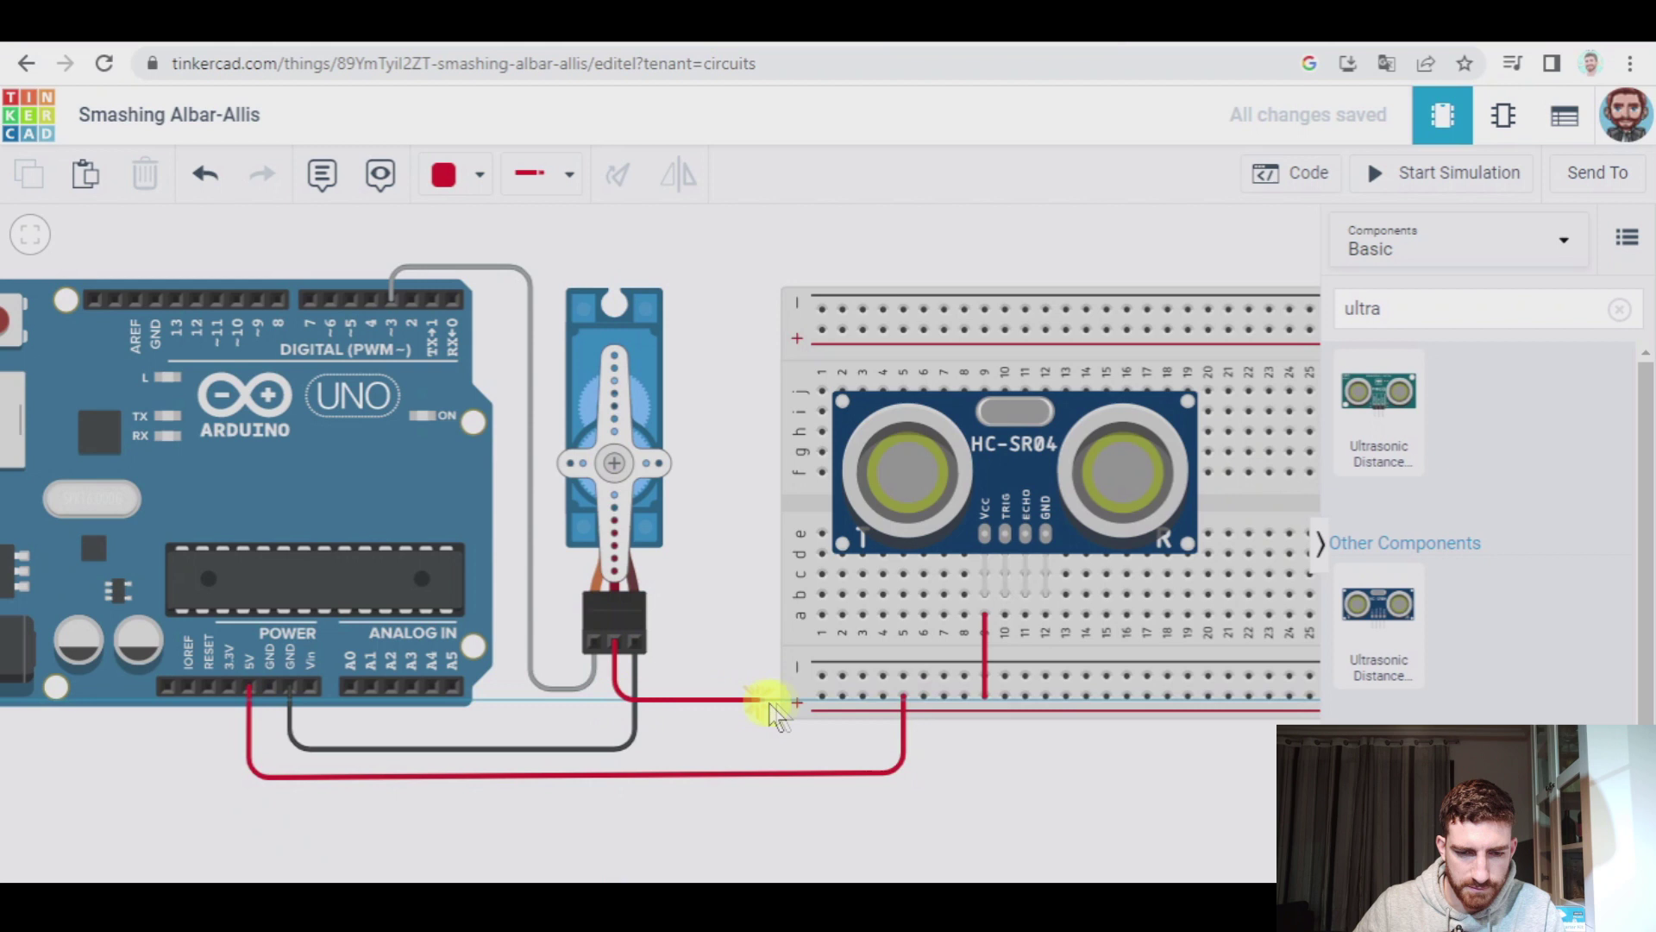
{"action": "left_click", "coordinate": [822, 696]}
{"action": "left_click_drag", "start_coordinate": [614, 700], "coordinate": [615, 696]}
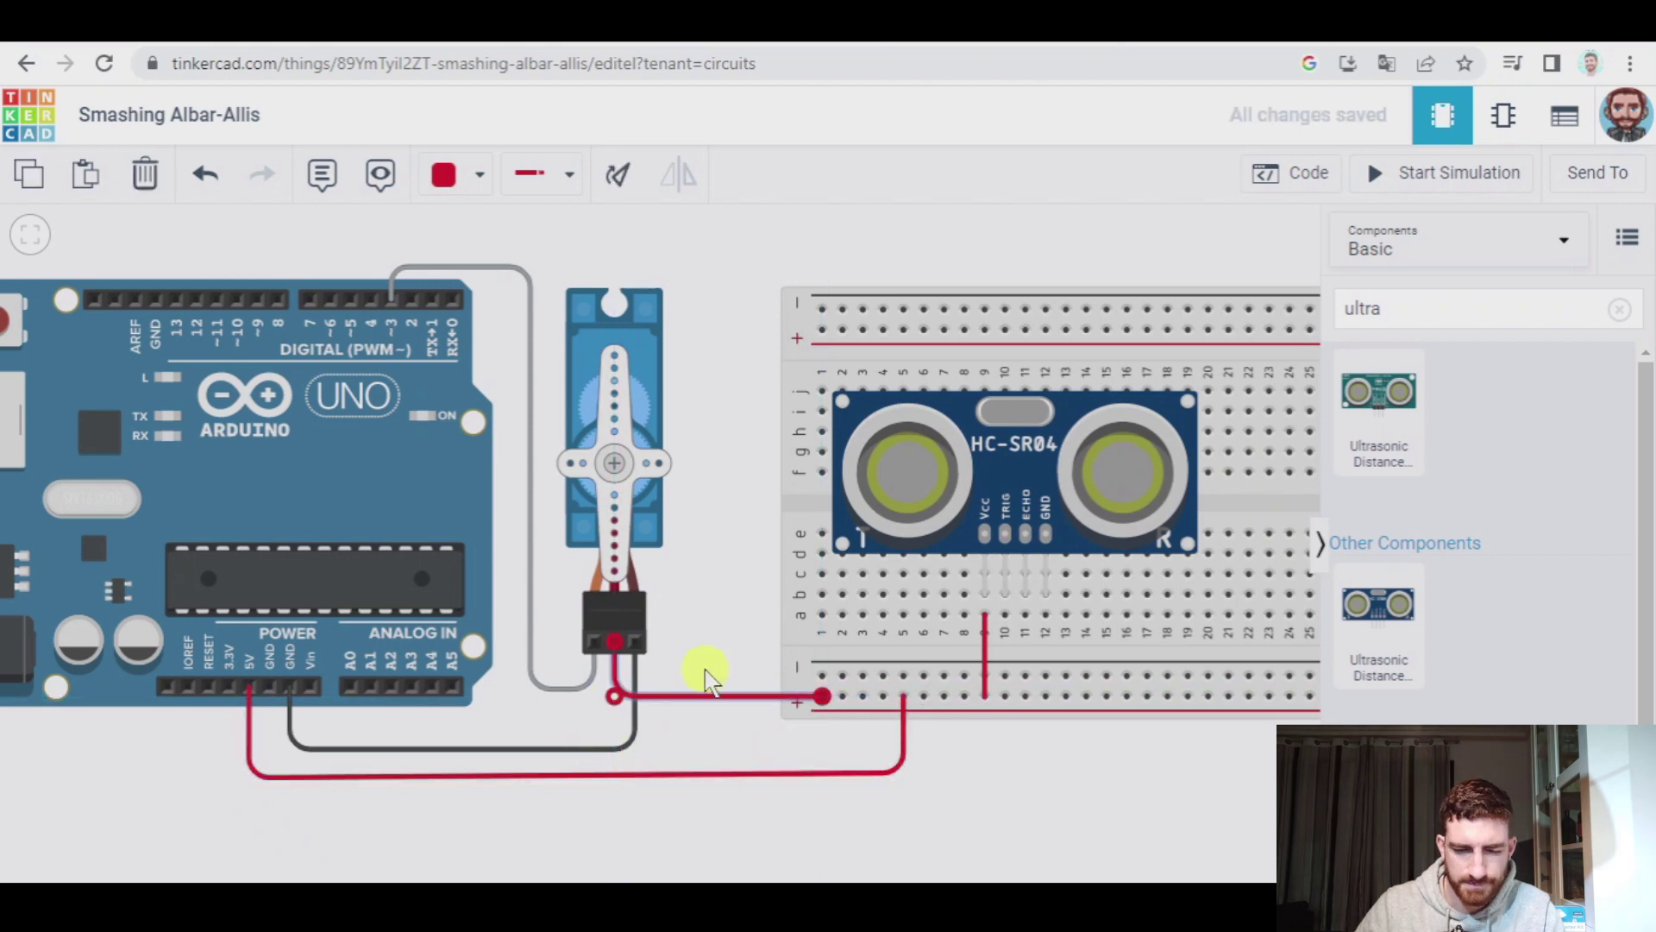
Wire the sensor's GND column (column 12, row a) below the board to the Arduino's free GND power pin and colour the wire black.
{"action": "left_click", "coordinate": [1046, 615]}
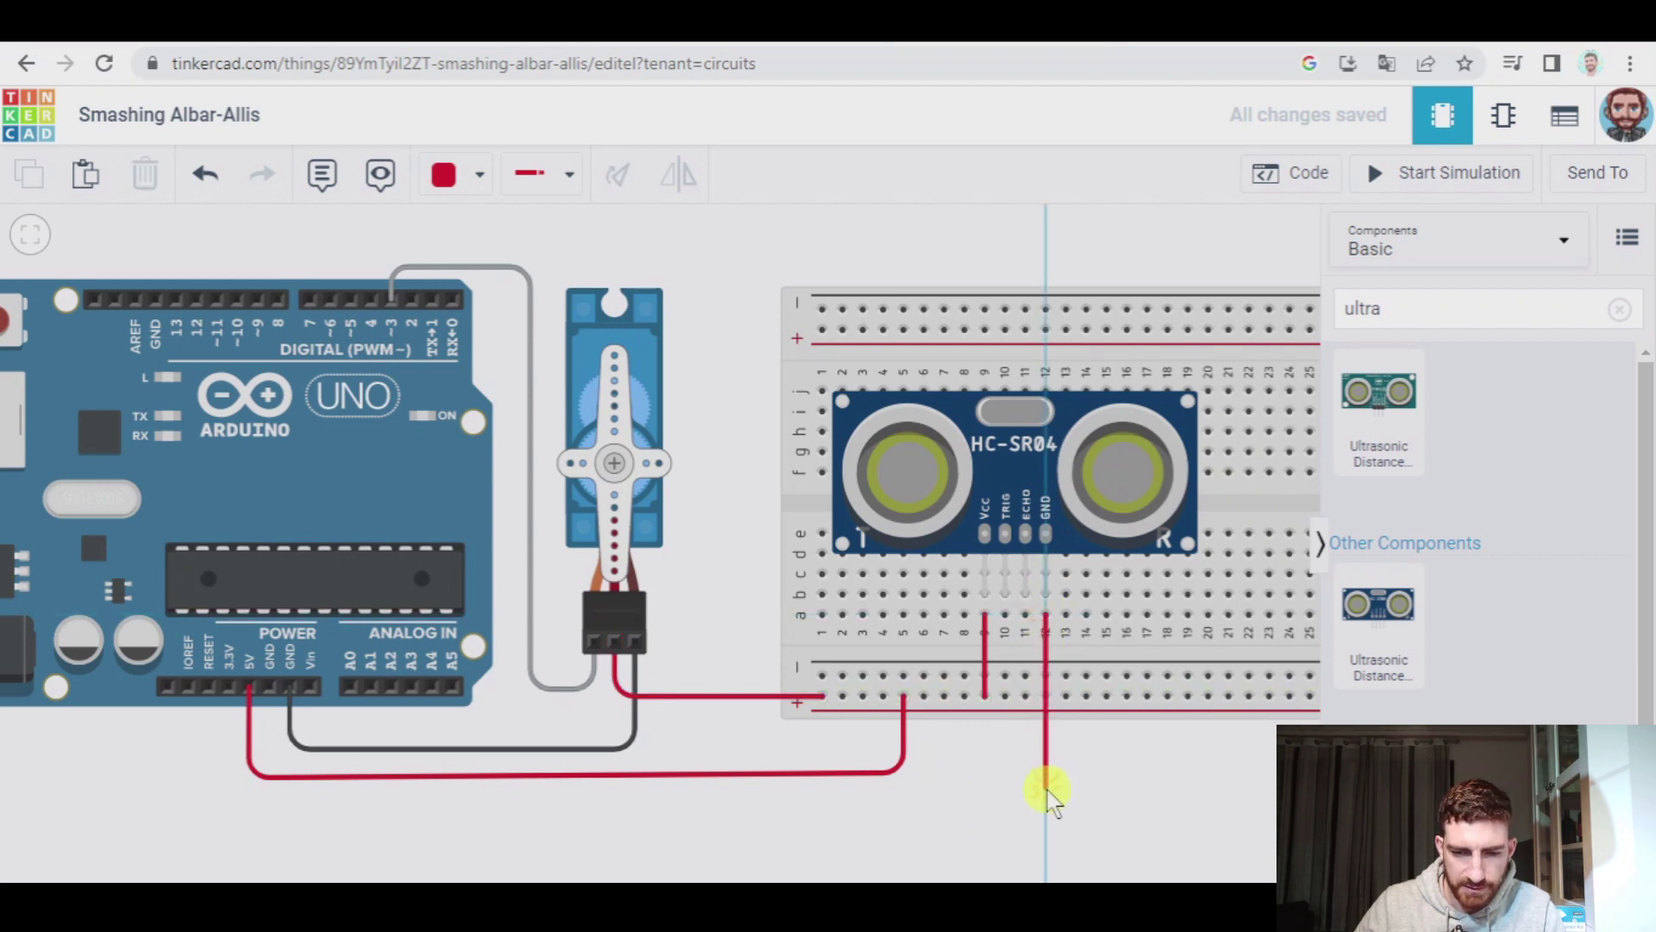
{"action": "left_click", "coordinate": [1046, 789]}
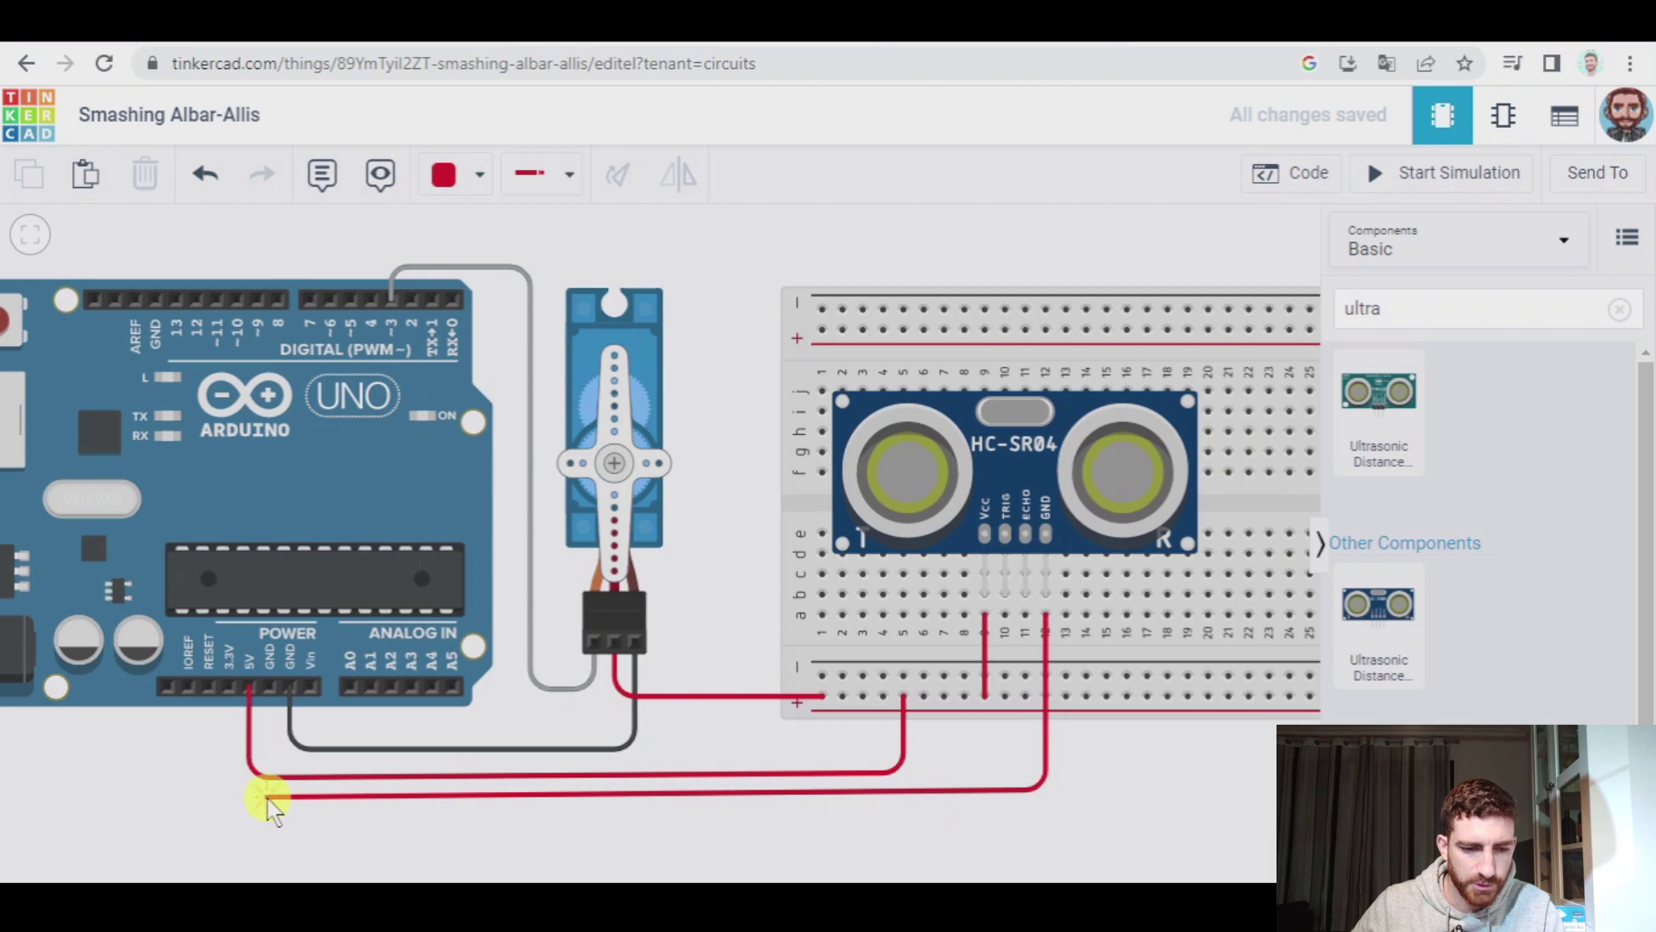
{"action": "left_click", "coordinate": [266, 793]}
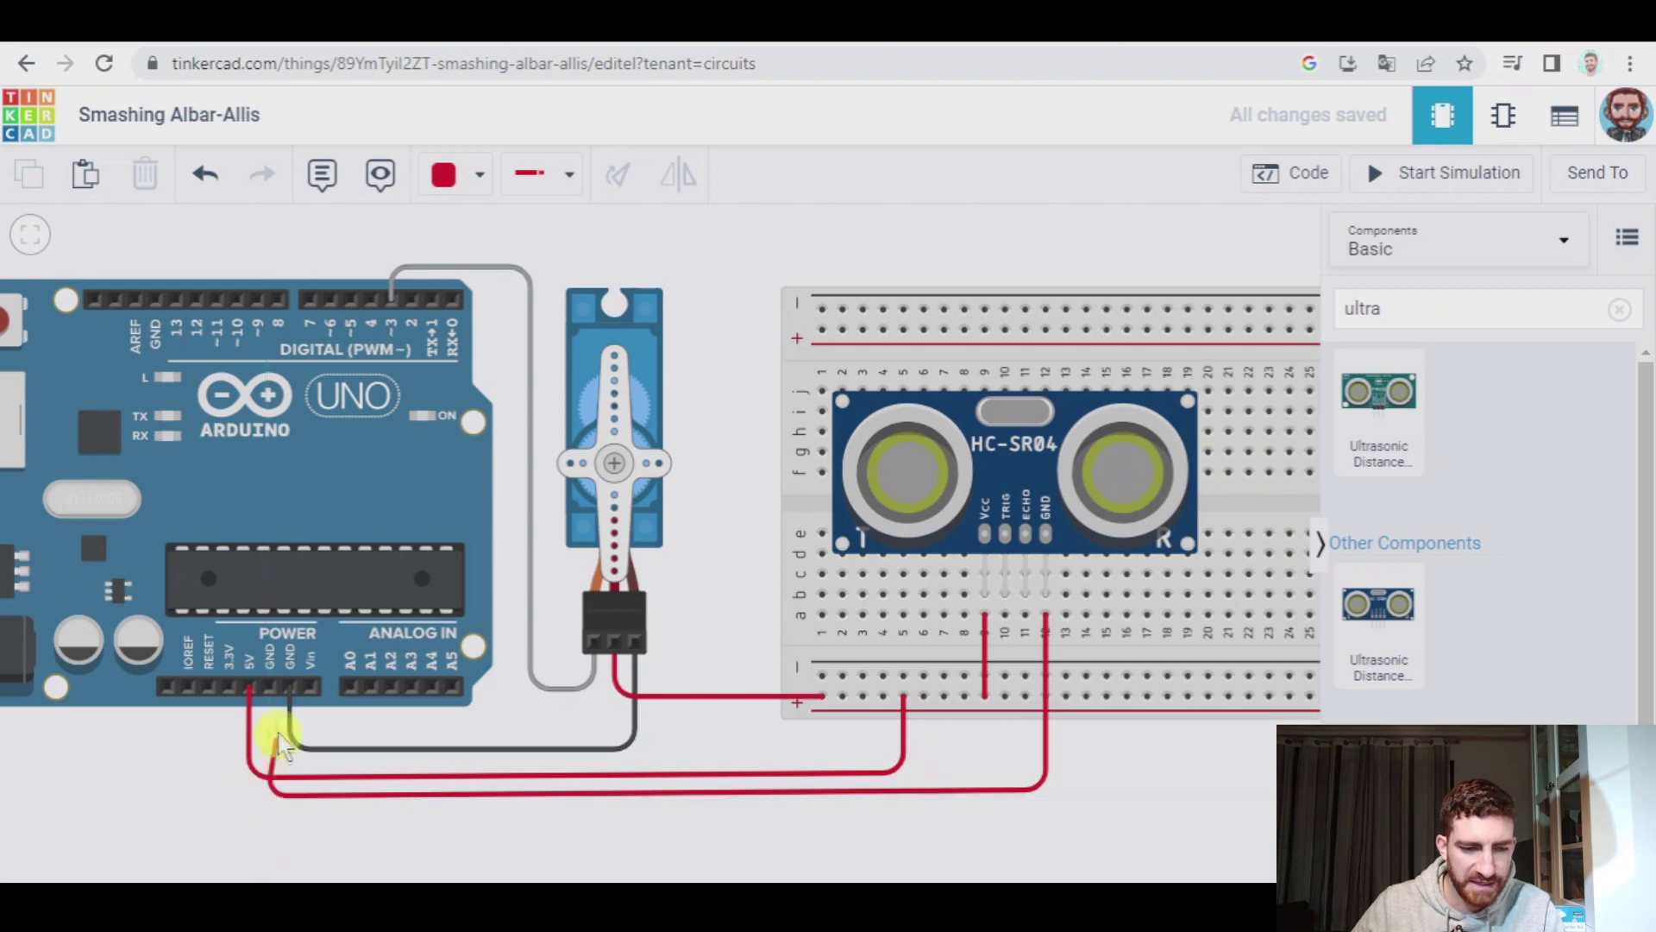
{"action": "left_click", "coordinate": [269, 688]}
{"action": "left_click", "coordinate": [477, 181]}
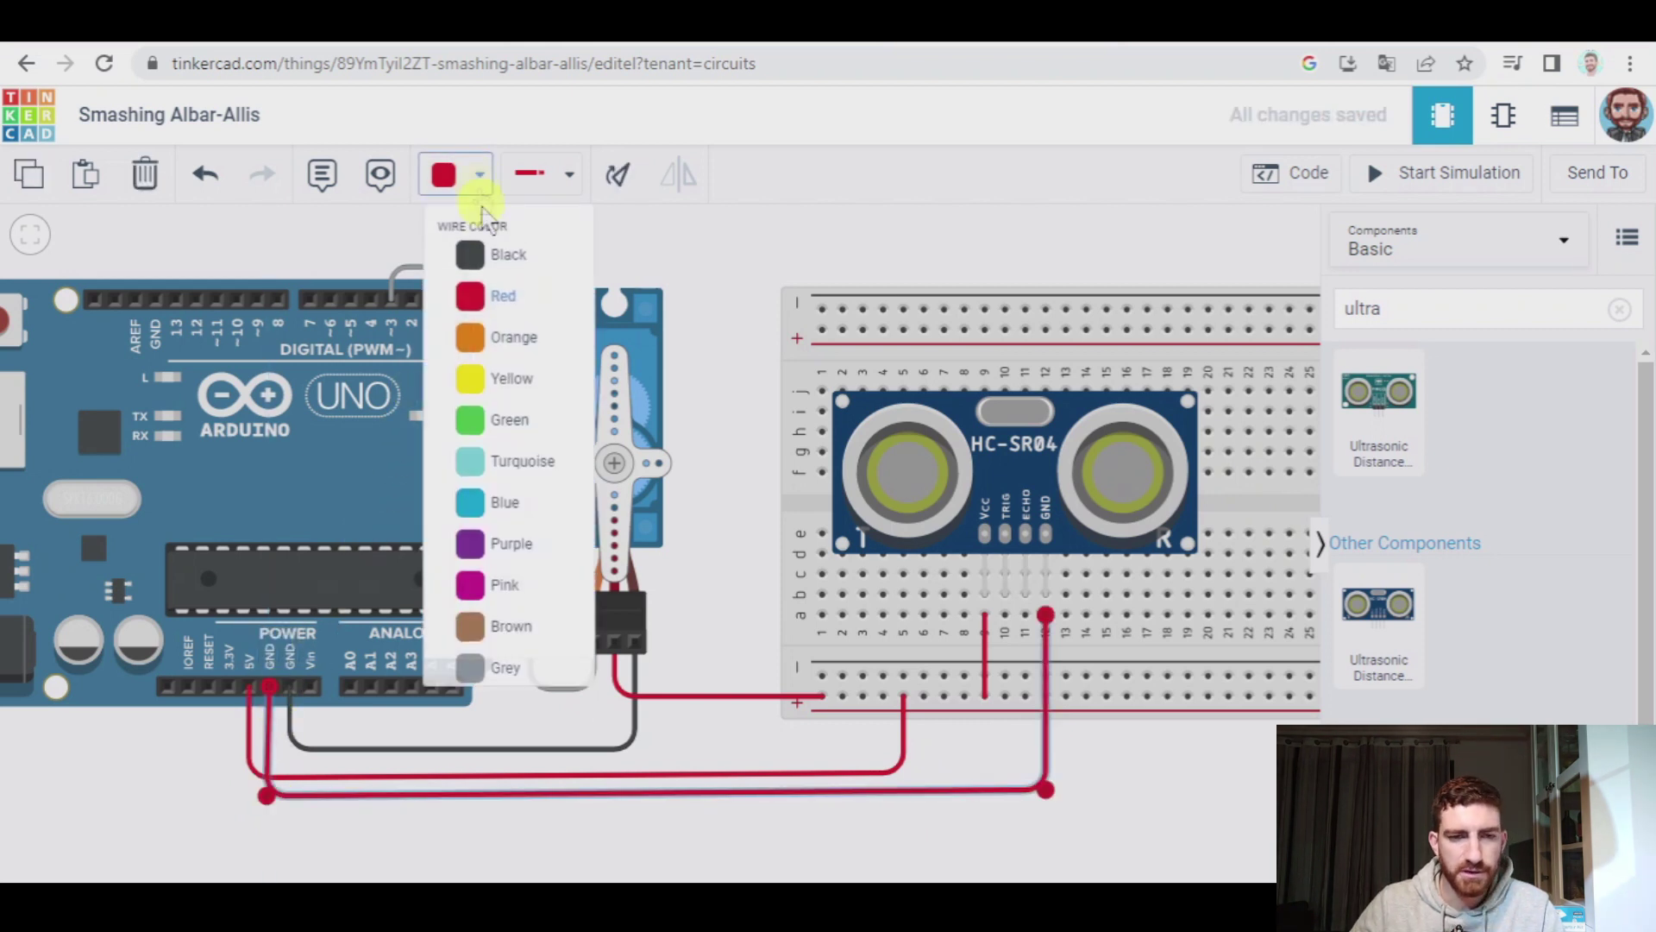
{"action": "left_click", "coordinate": [505, 251]}
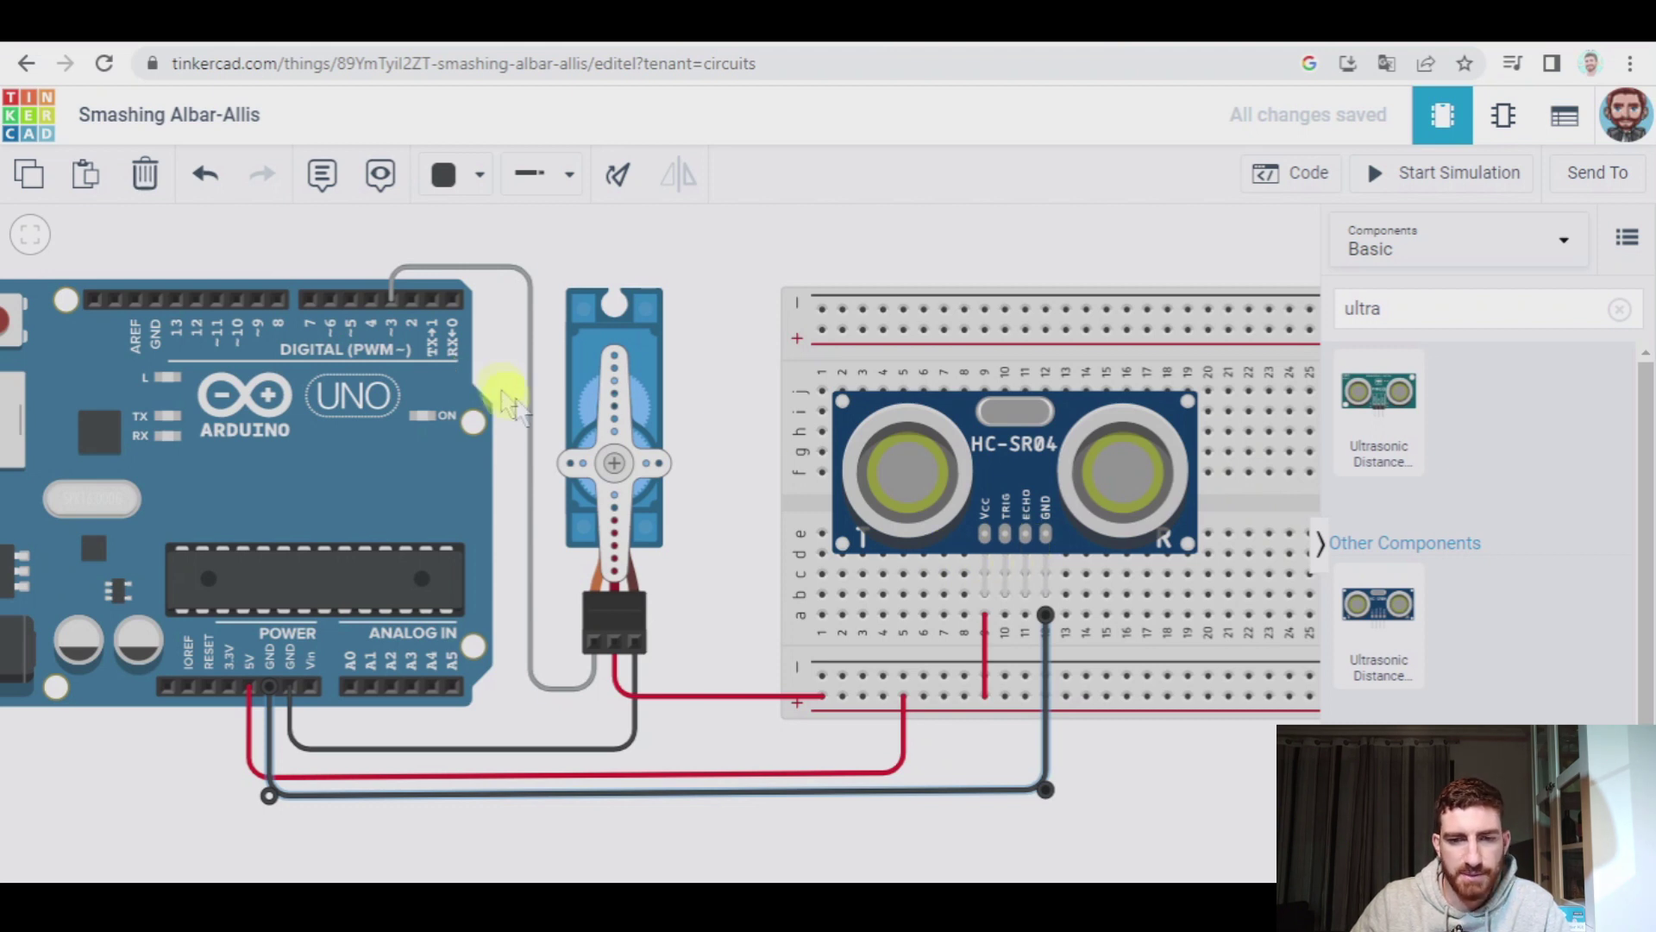
Wire the sensor's TRIG column (column 10, row a) around the servo to Arduino digital pin 6 and colour the wire blue.
{"action": "left_click", "coordinate": [1005, 615]}
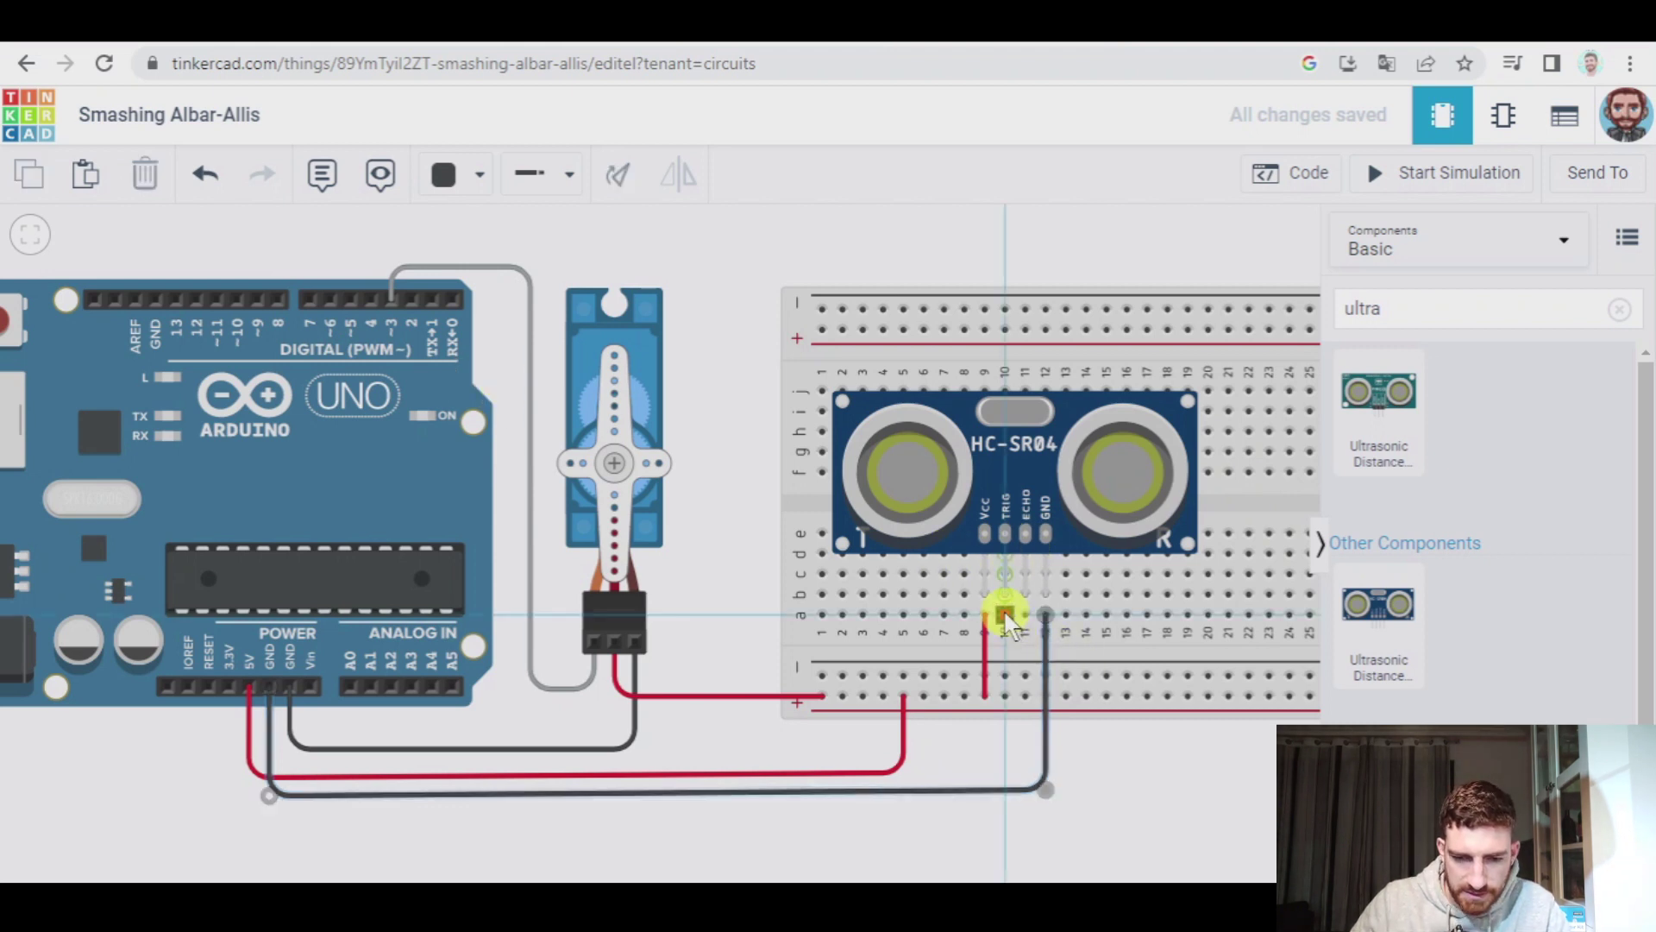
{"action": "left_click", "coordinate": [1005, 646]}
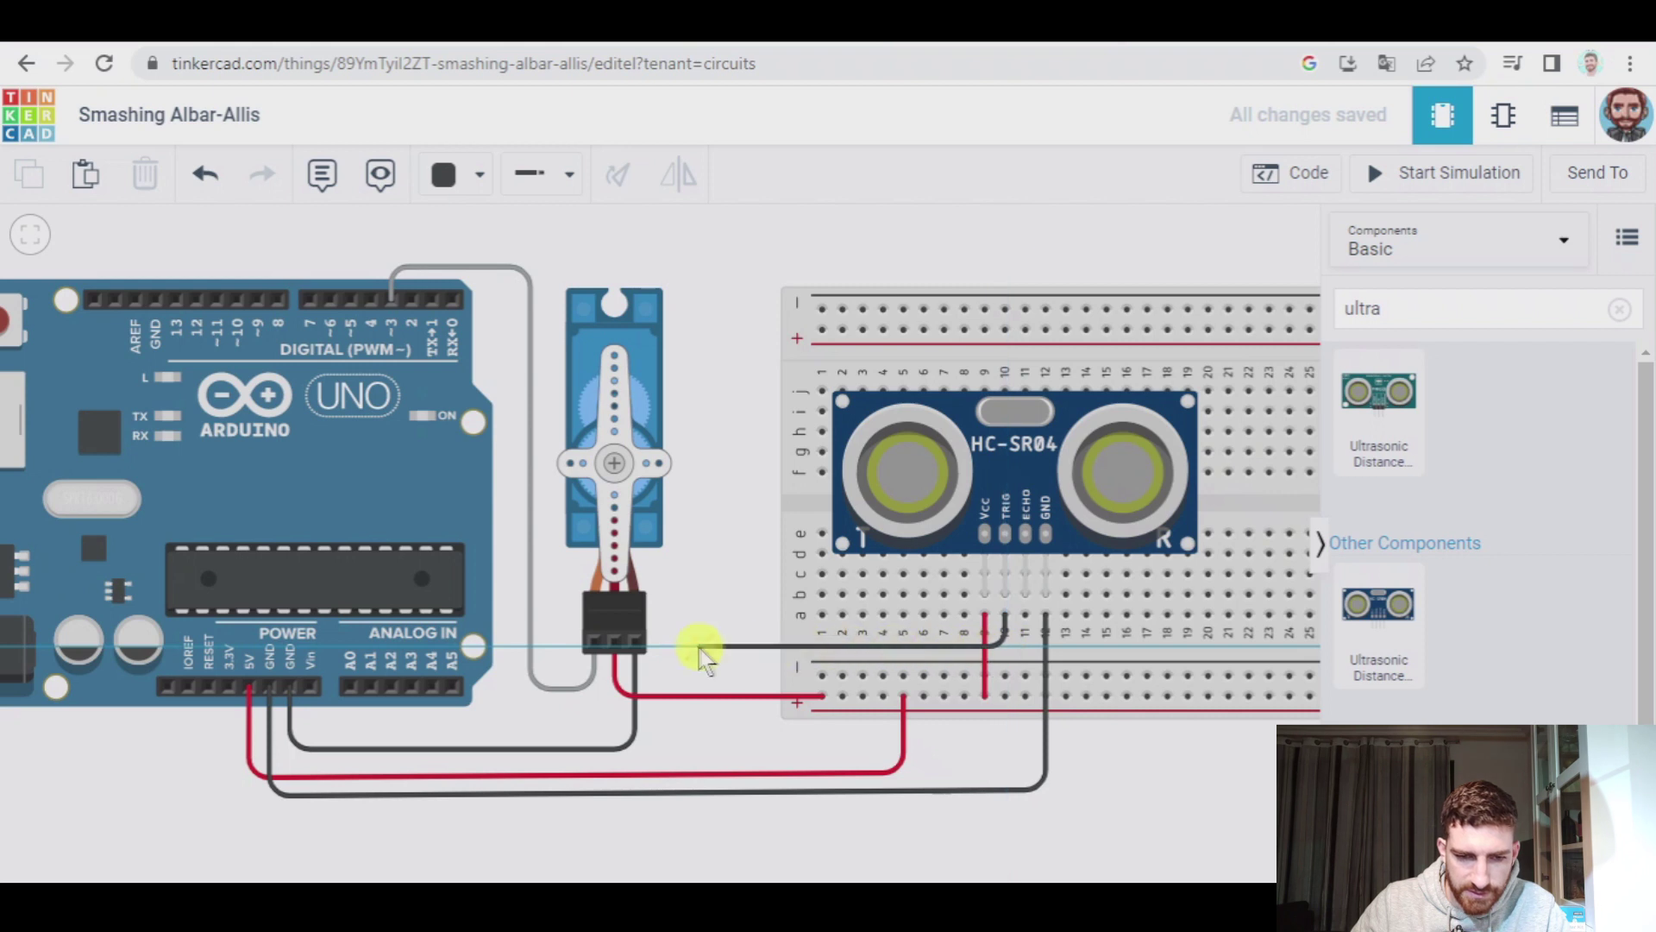
{"action": "left_click", "coordinate": [681, 646]}
{"action": "left_click", "coordinate": [682, 252]}
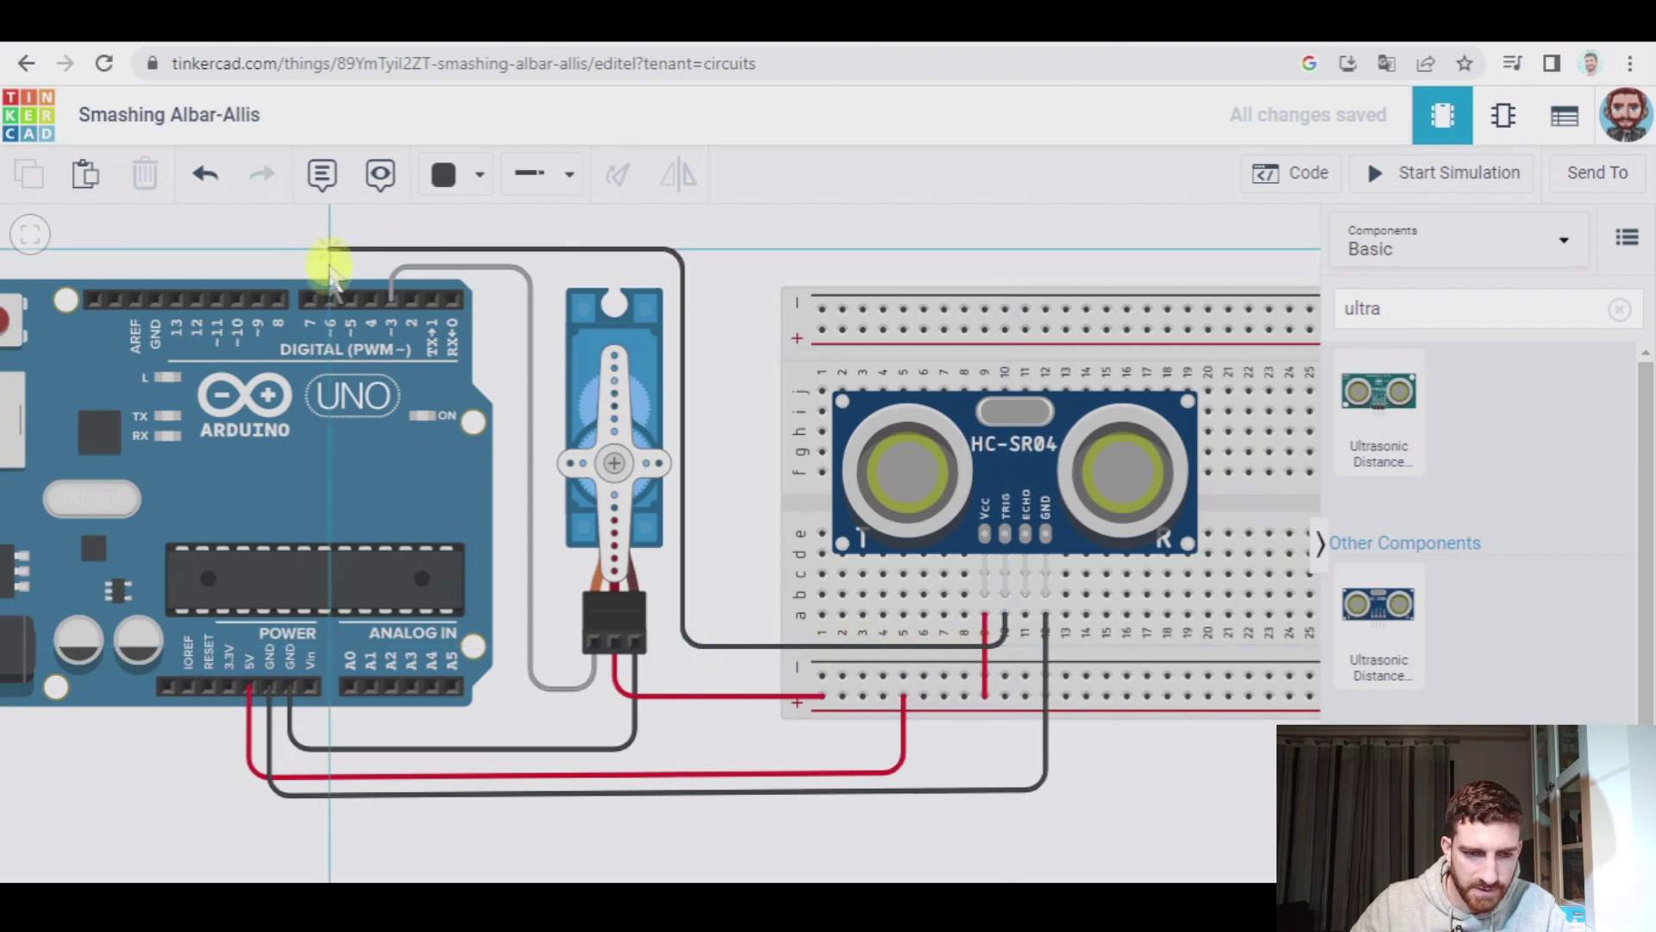
{"action": "left_click", "coordinate": [329, 300]}
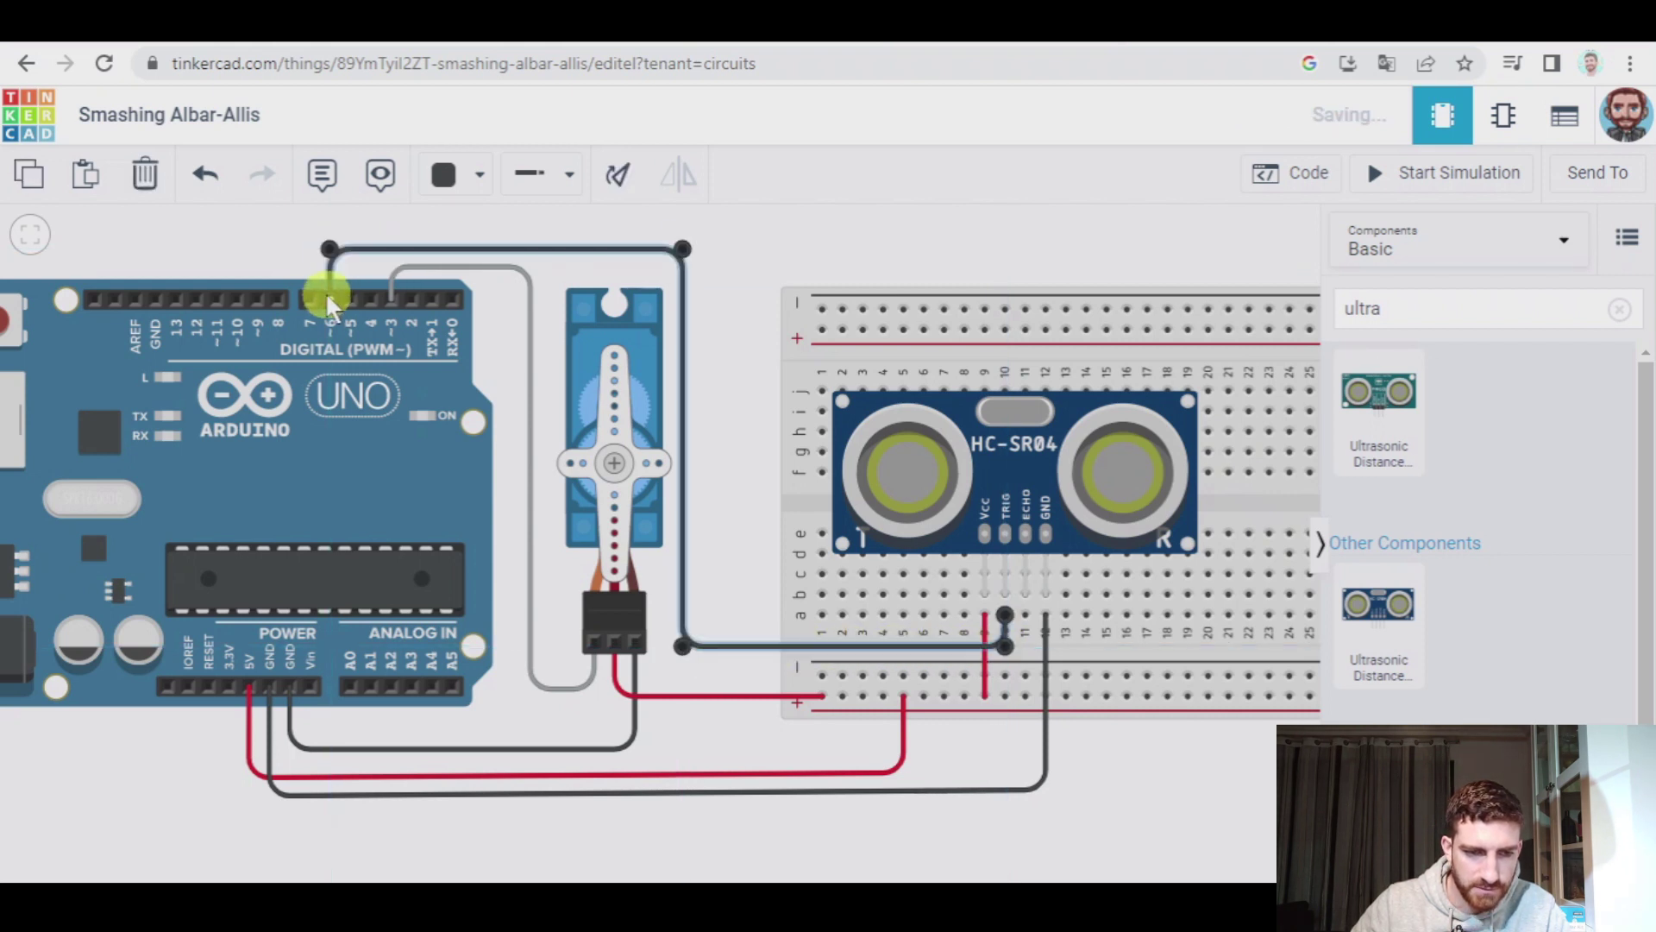
{"action": "left_click", "coordinate": [466, 177]}
{"action": "left_click", "coordinate": [518, 505]}
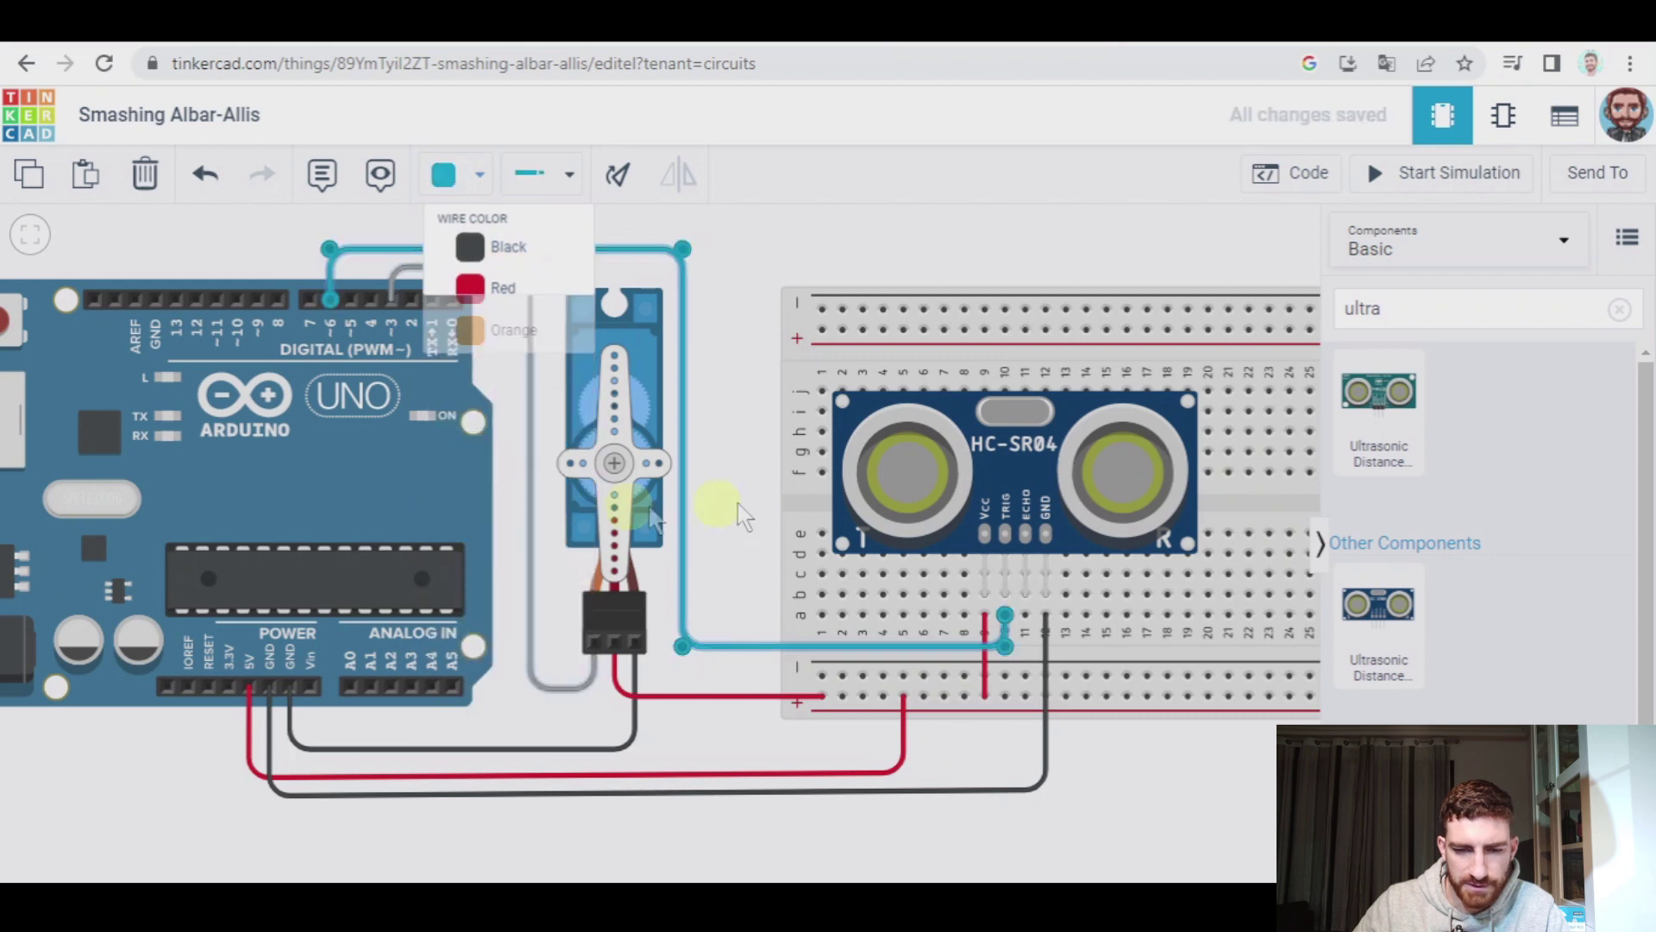
{"action": "left_click", "coordinate": [991, 280]}
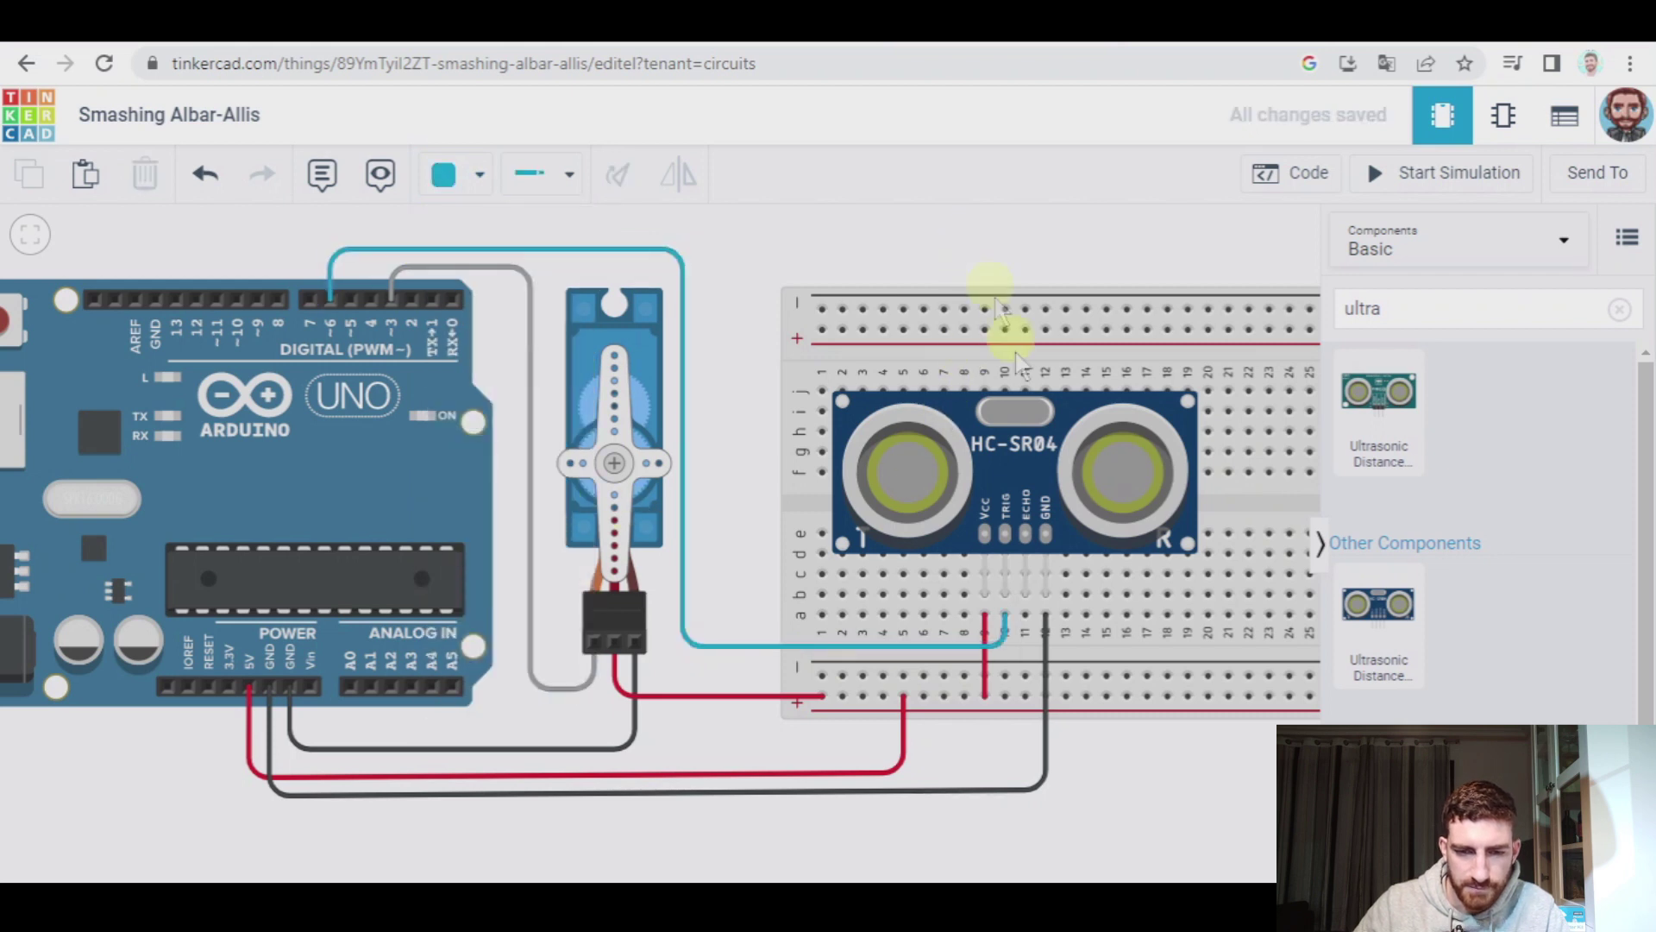
Wire the sensor's ECHO column (column 11, row a) to Arduino digital pin 7, routed outside the blue wire, and colour it pink.
{"action": "left_click", "coordinate": [1024, 616]}
{"action": "left_click", "coordinate": [1022, 655]}
{"action": "left_click", "coordinate": [703, 656]}
{"action": "left_click", "coordinate": [703, 231]}
{"action": "left_click", "coordinate": [310, 231]}
{"action": "left_click", "coordinate": [311, 299]}
{"action": "left_click", "coordinate": [443, 174]}
{"action": "left_click", "coordinate": [457, 553]}
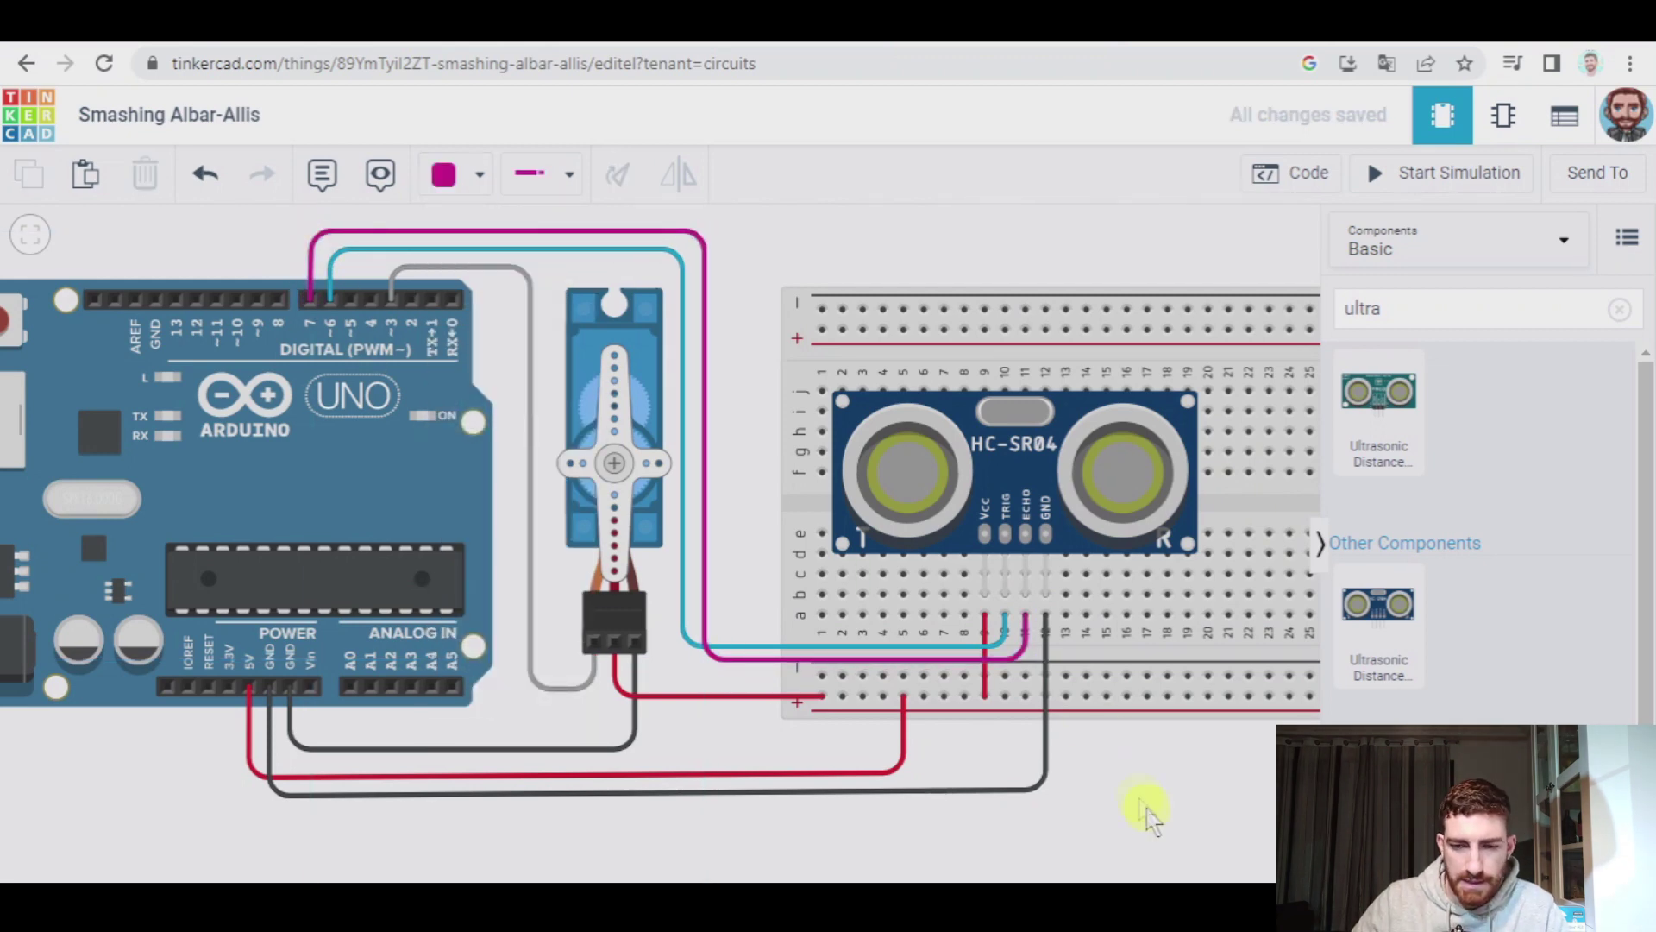
Search components for "rgb" and place the LED RGB on the breadboard's lower half with its legs in columns 22 to 25.
{"action": "left_click_drag", "start_coordinate": [1190, 811], "coordinate": [1054, 806]}
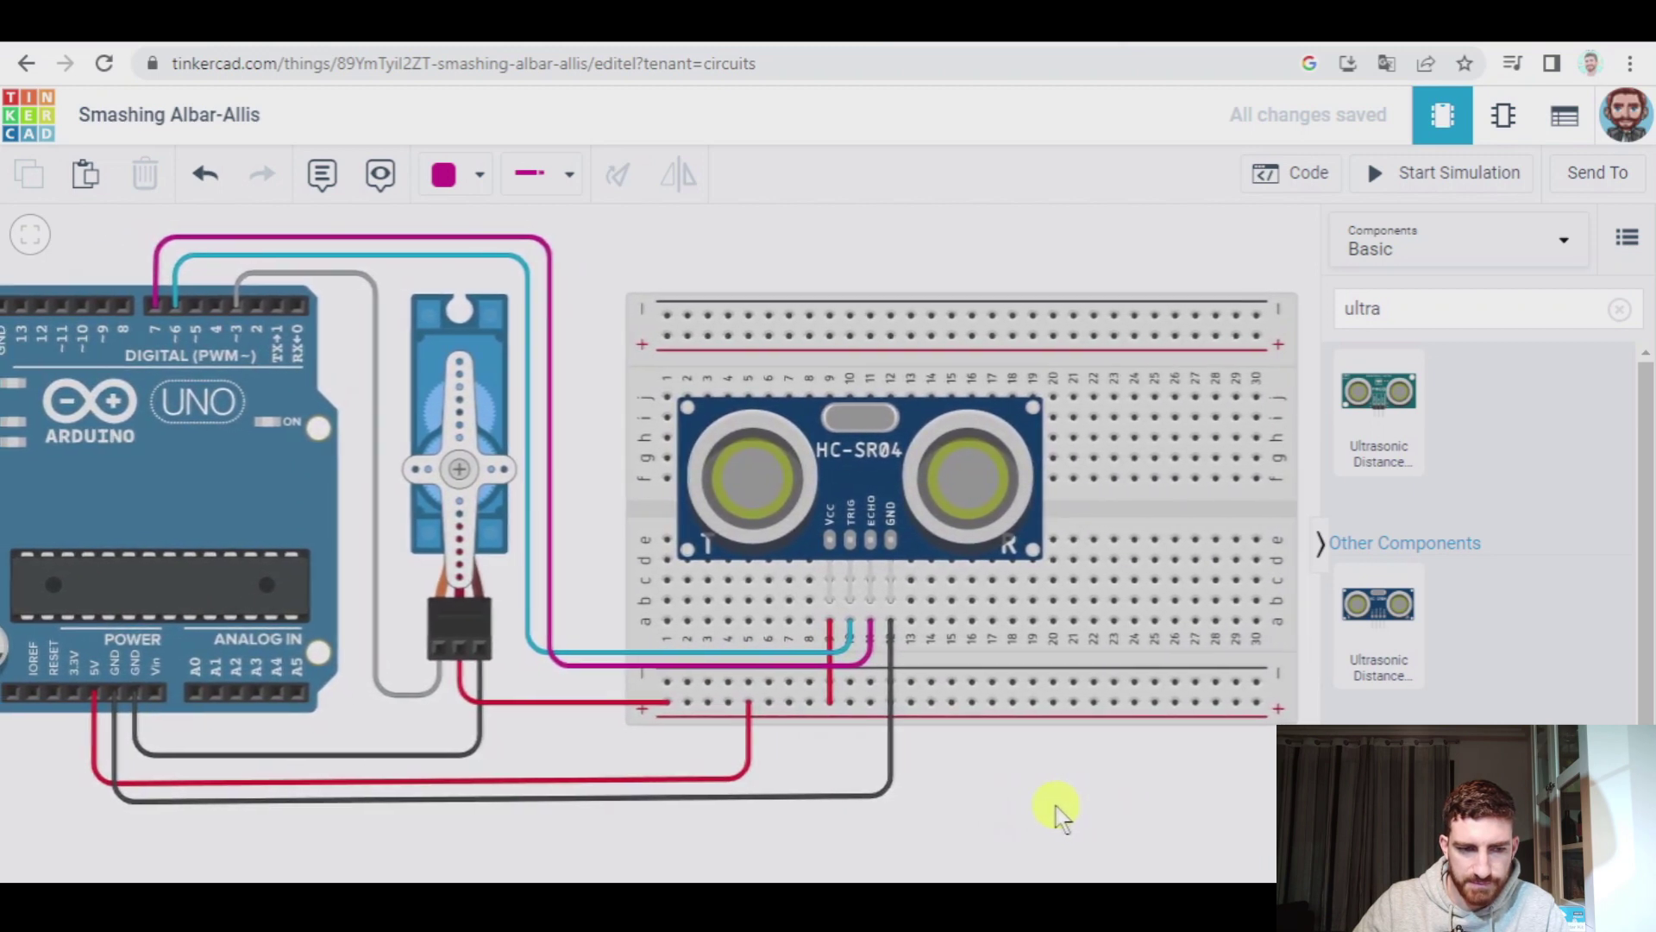
{"action": "left_click", "coordinate": [1619, 309]}
{"action": "left_click", "coordinate": [1475, 309]}
{"action": "type", "text": "rgb"}
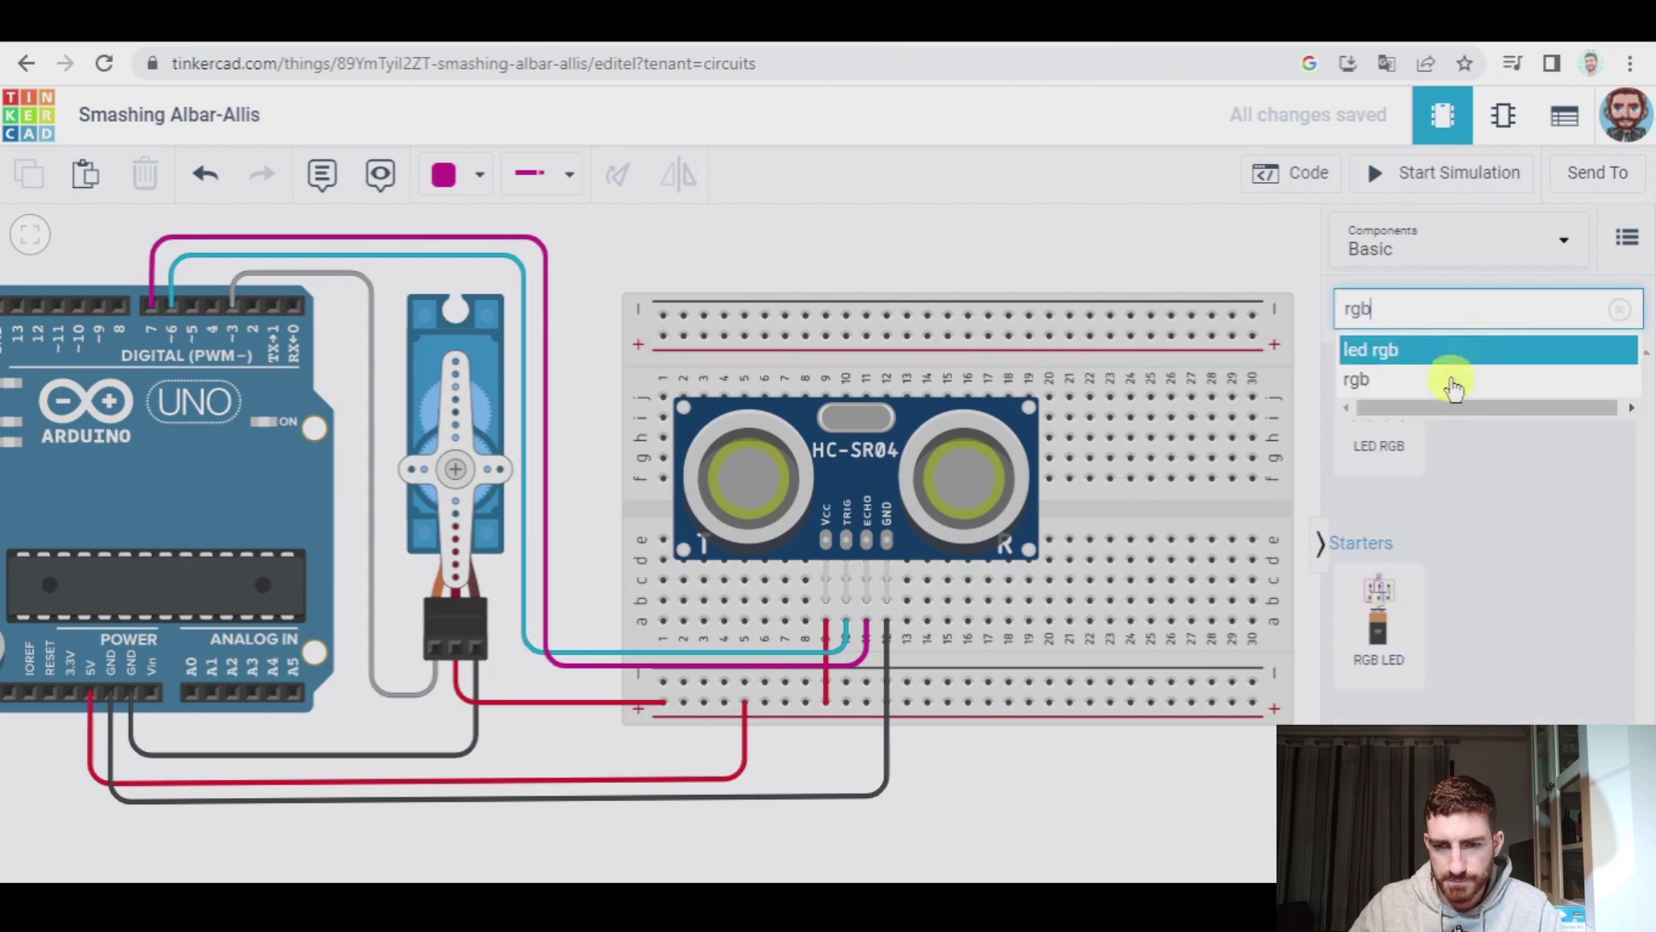
{"action": "left_click_drag", "start_coordinate": [1394, 451], "coordinate": [1120, 577]}
Clear the component search, place a resistor across the breadboard's centre gap in column 22, and set its resistance to 220 Ω.
{"action": "left_click", "coordinate": [1619, 312]}
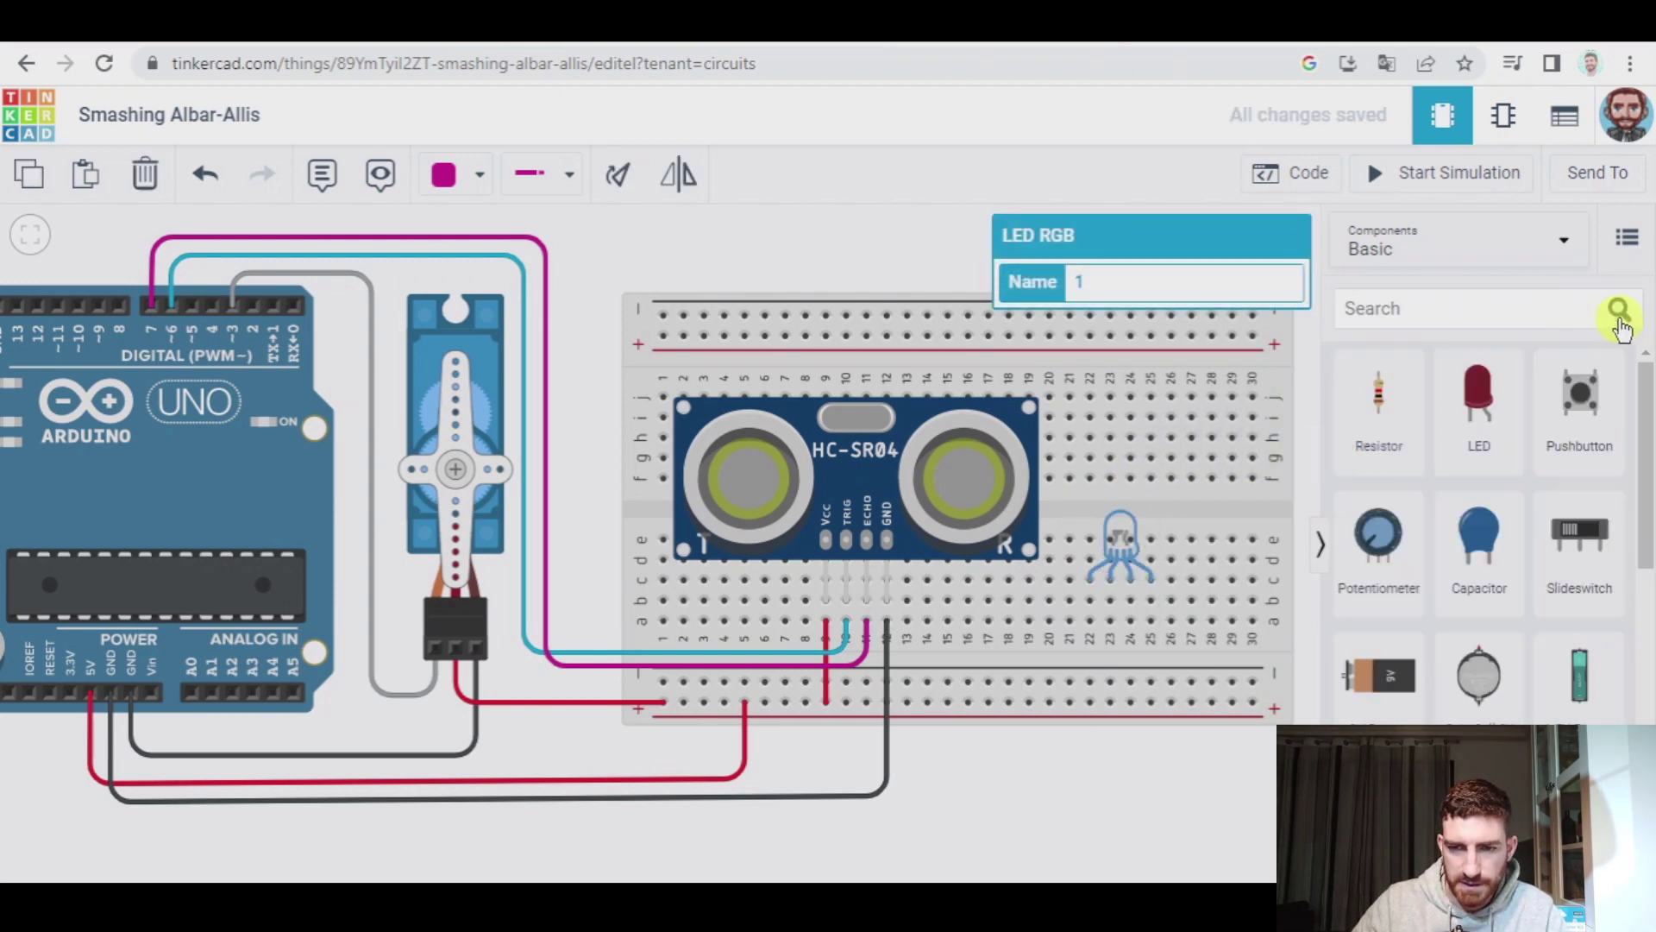
{"action": "left_click_drag", "start_coordinate": [1384, 395], "coordinate": [1105, 507]}
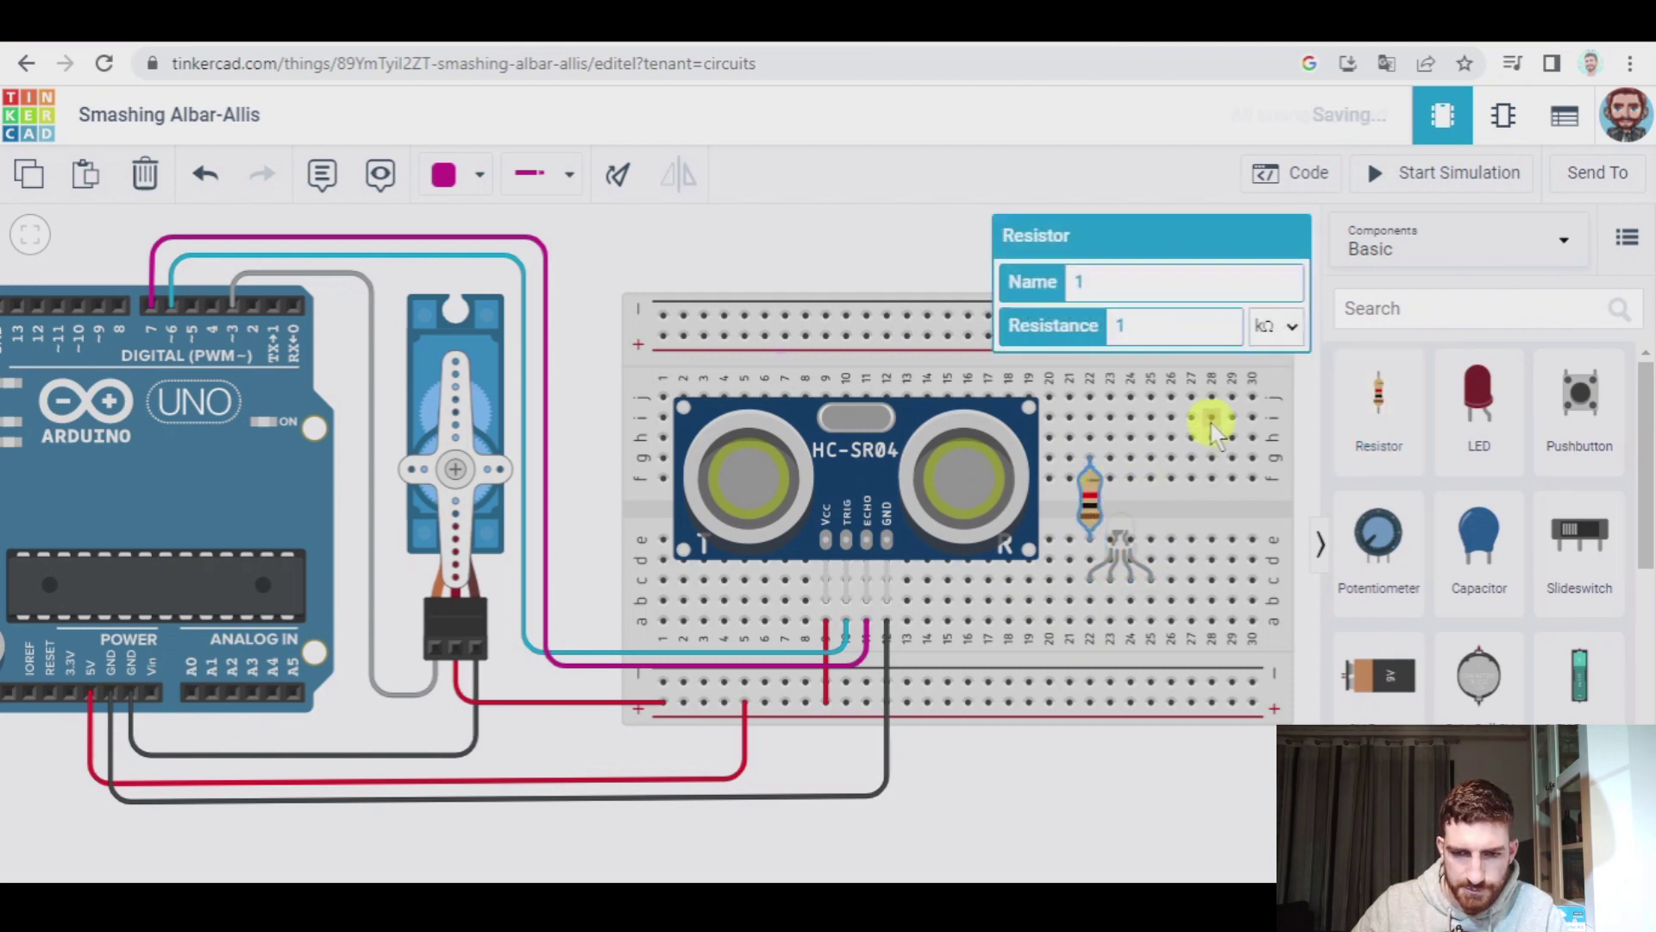
{"action": "left_click", "coordinate": [1282, 325]}
{"action": "left_click", "coordinate": [1261, 445]}
{"action": "double_click", "coordinate": [1094, 325]}
{"action": "type", "text": "220"}
Duplicate the 220 Ω resistor and place the copy across the breadboard's centre gap in column 25.
{"action": "left_click", "coordinate": [1085, 495]}
{"action": "key", "text": "ctrl+c"}
{"action": "key", "text": "ctrl+v"}
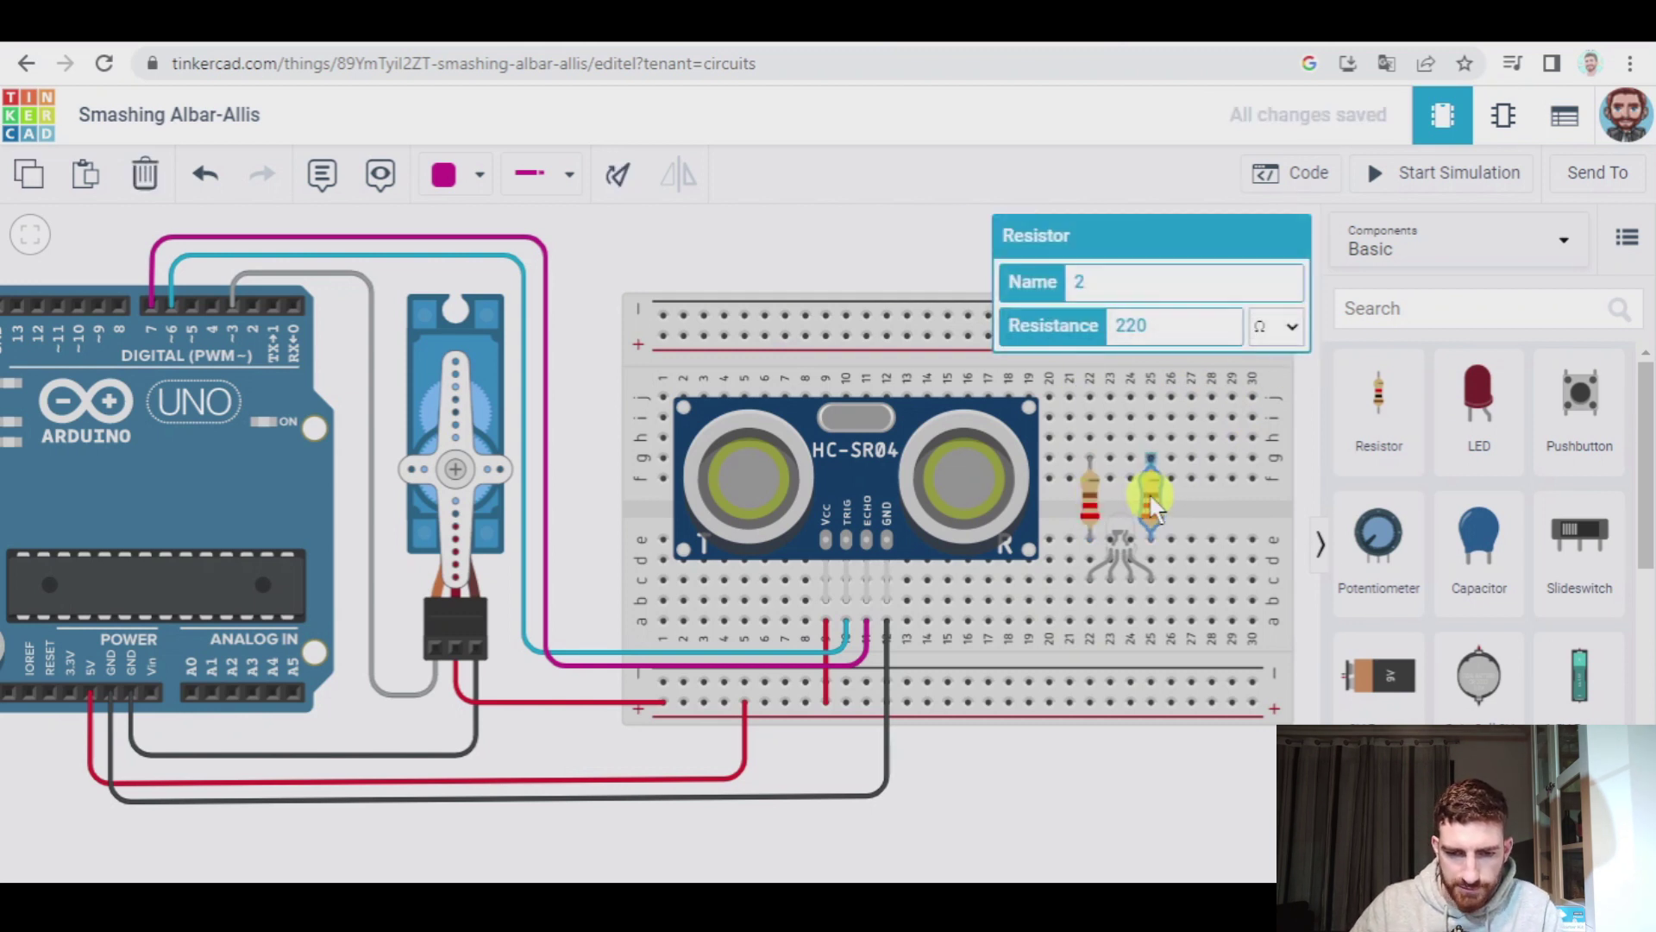
{"action": "mouse_move", "coordinate": [1150, 497]}
{"action": "left_mouse_down"}
{"action": "mouse_move", "coordinate": [1198, 485]}
{"action": "mouse_move", "coordinate": [1132, 502]}
{"action": "left_mouse_up"}
{"action": "key", "text": "ctrl+z"}
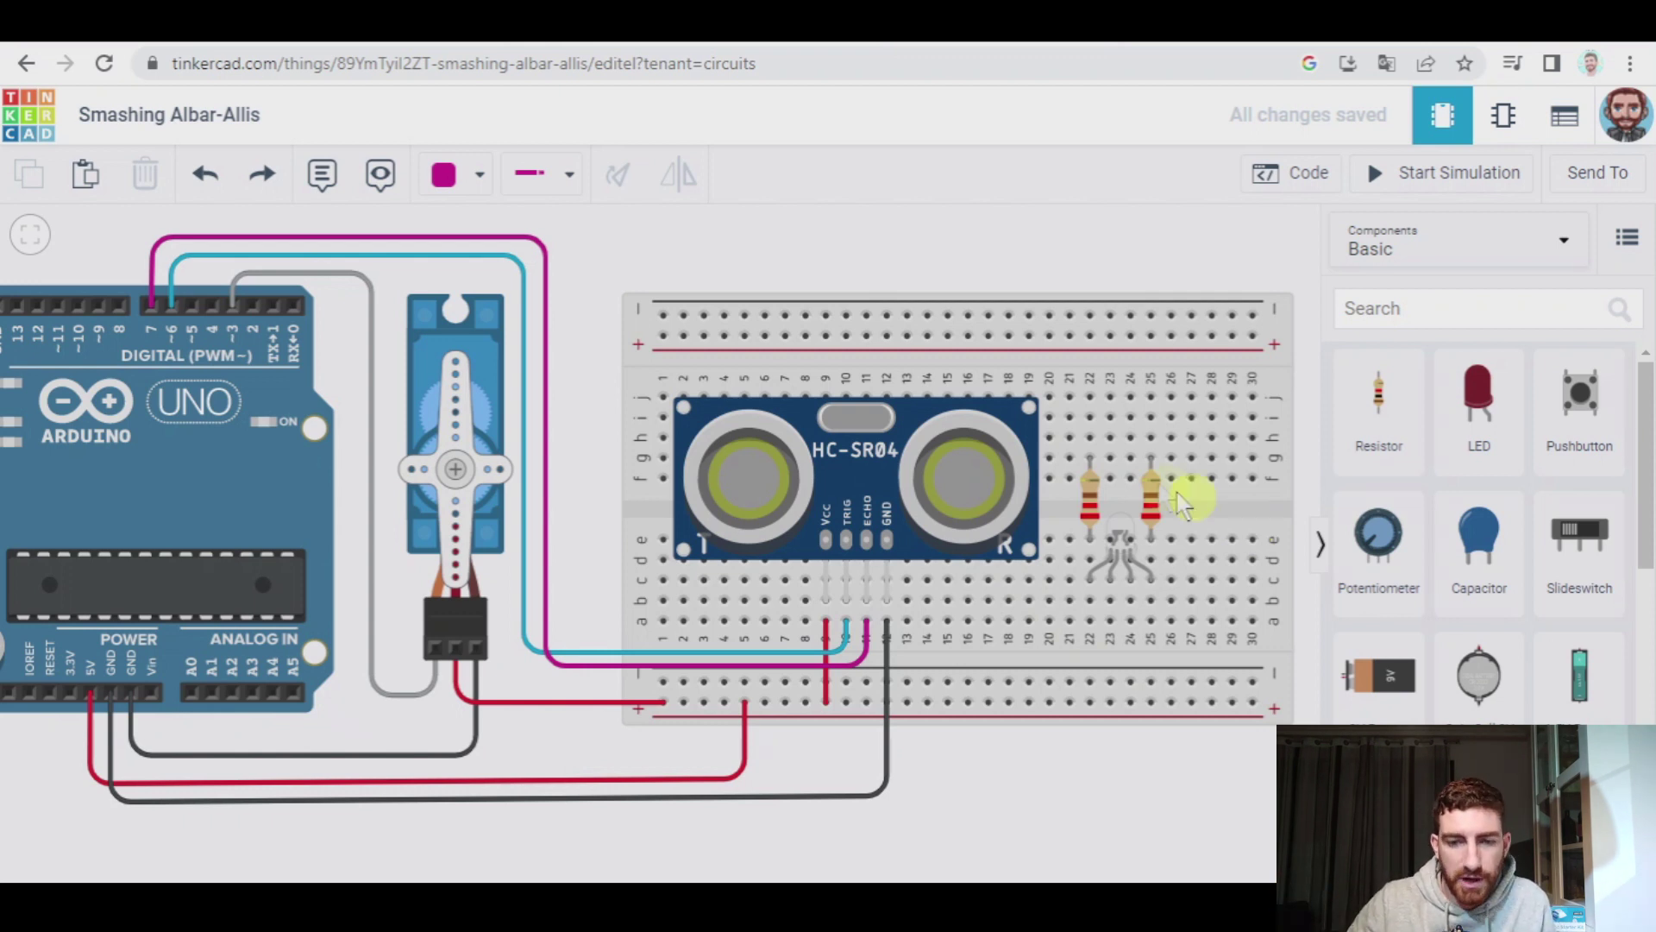
{"action": "mouse_move", "coordinate": [1150, 495]}
{"action": "left_mouse_down"}
{"action": "mouse_move", "coordinate": [1128, 500]}
{"action": "mouse_move", "coordinate": [1153, 511]}
{"action": "left_mouse_up"}
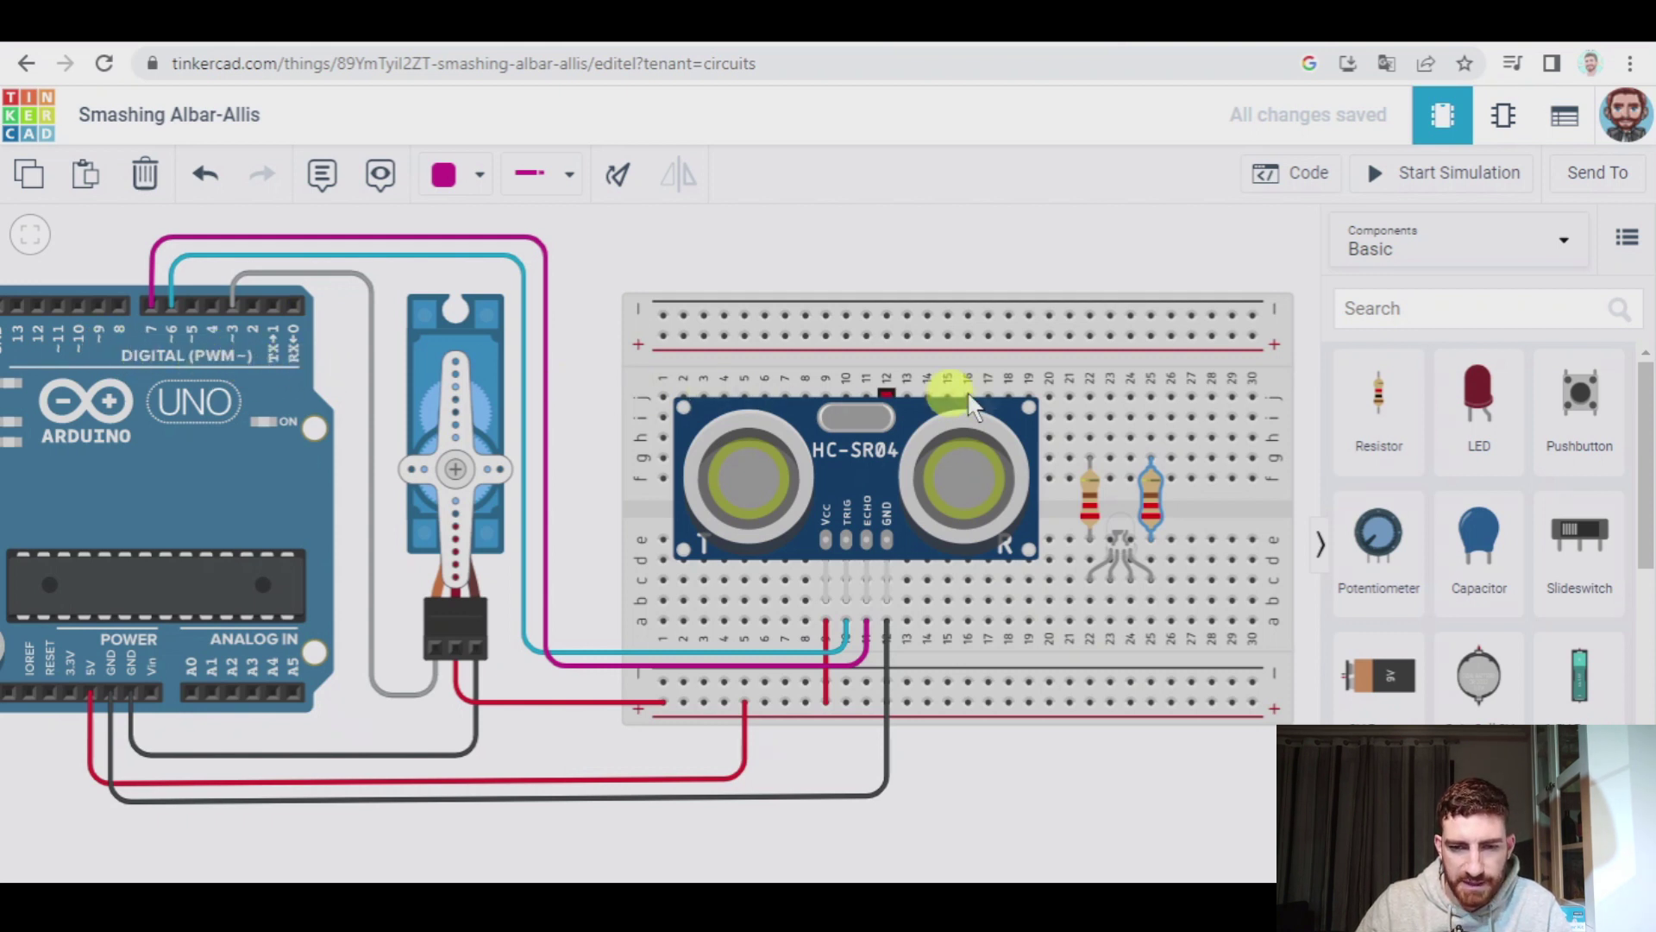
Wire the column 22 resistor (row i) over the top of the circuit to Arduino digital pin 9 and colour the wire red.
{"action": "left_click", "coordinate": [1089, 419]}
{"action": "left_click", "coordinate": [1089, 216]}
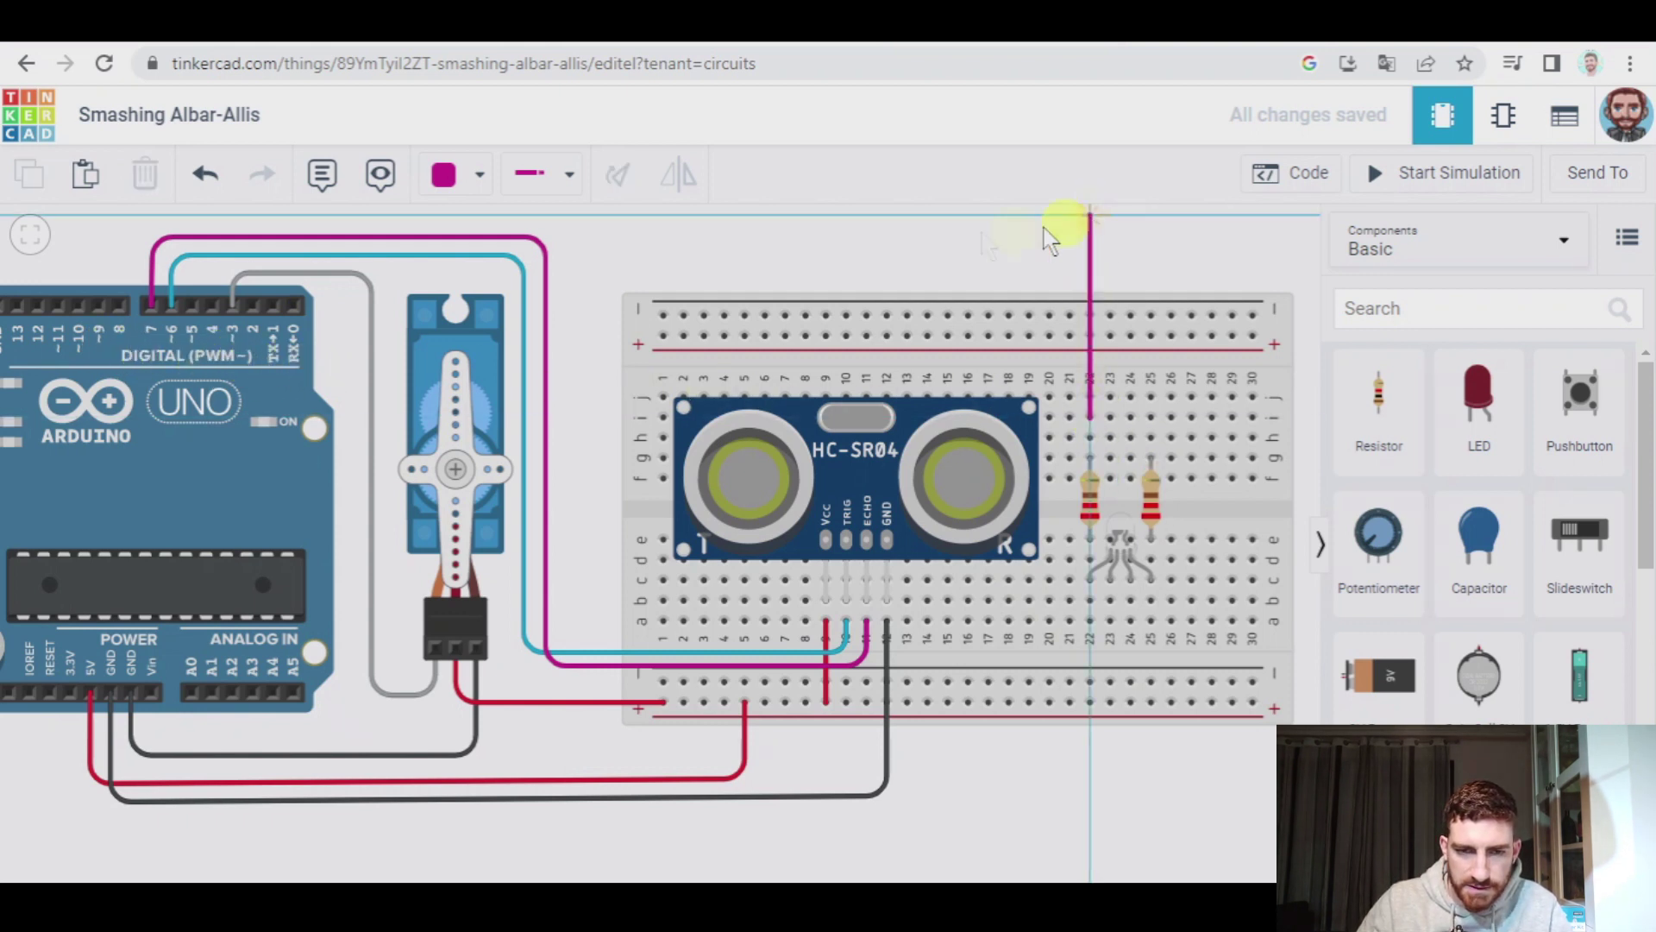
{"action": "left_click", "coordinate": [97, 216]}
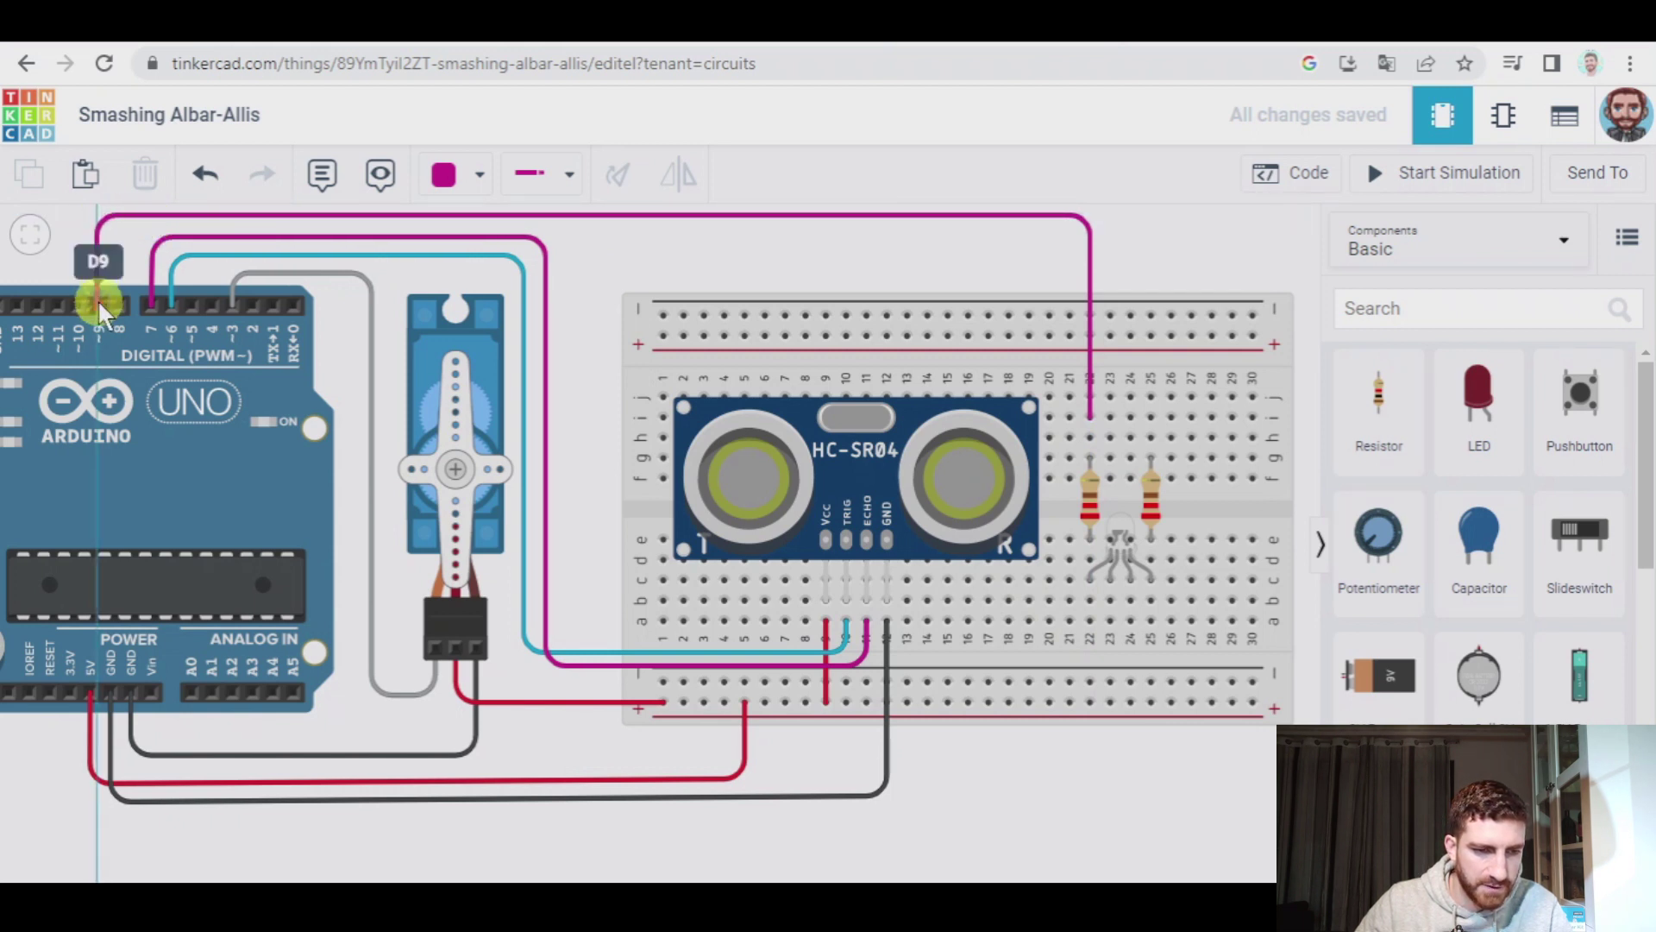
{"action": "left_click", "coordinate": [96, 302]}
{"action": "left_click", "coordinate": [448, 173]}
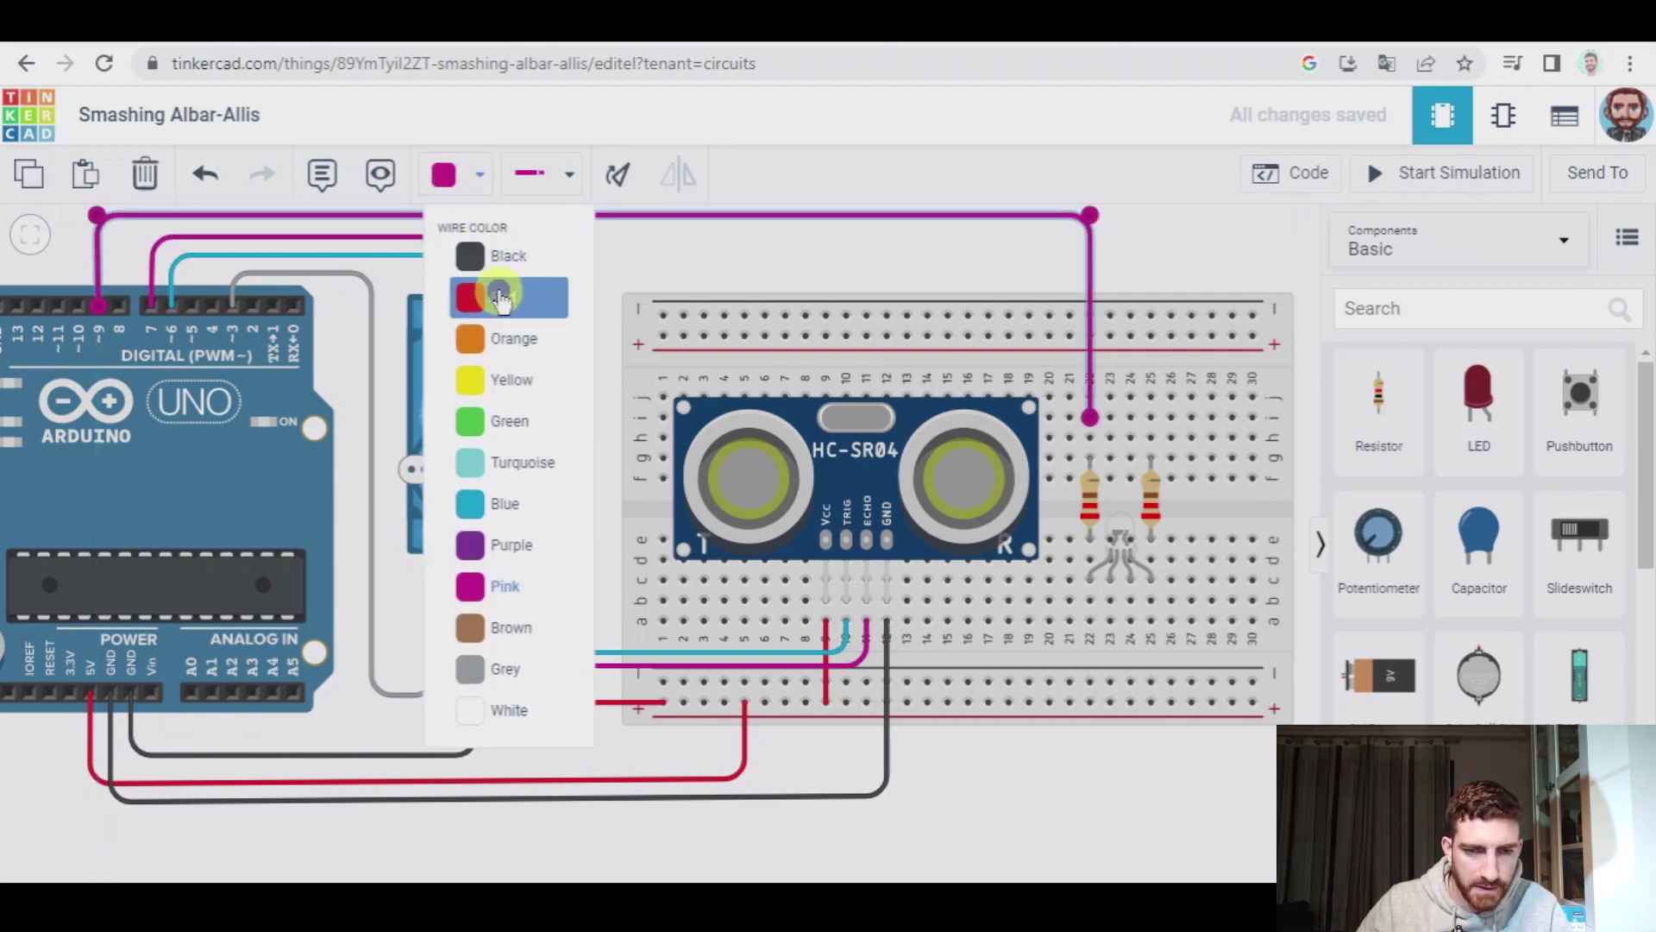
{"action": "left_click", "coordinate": [484, 296]}
{"action": "left_click", "coordinate": [1191, 251]}
Wire the column 25 resistor (row i) over the red wire to Arduino digital pin 10 and colour the wire green.
{"action": "left_click_drag", "start_coordinate": [1191, 250], "coordinate": [1206, 286]}
{"action": "left_click", "coordinate": [1166, 452]}
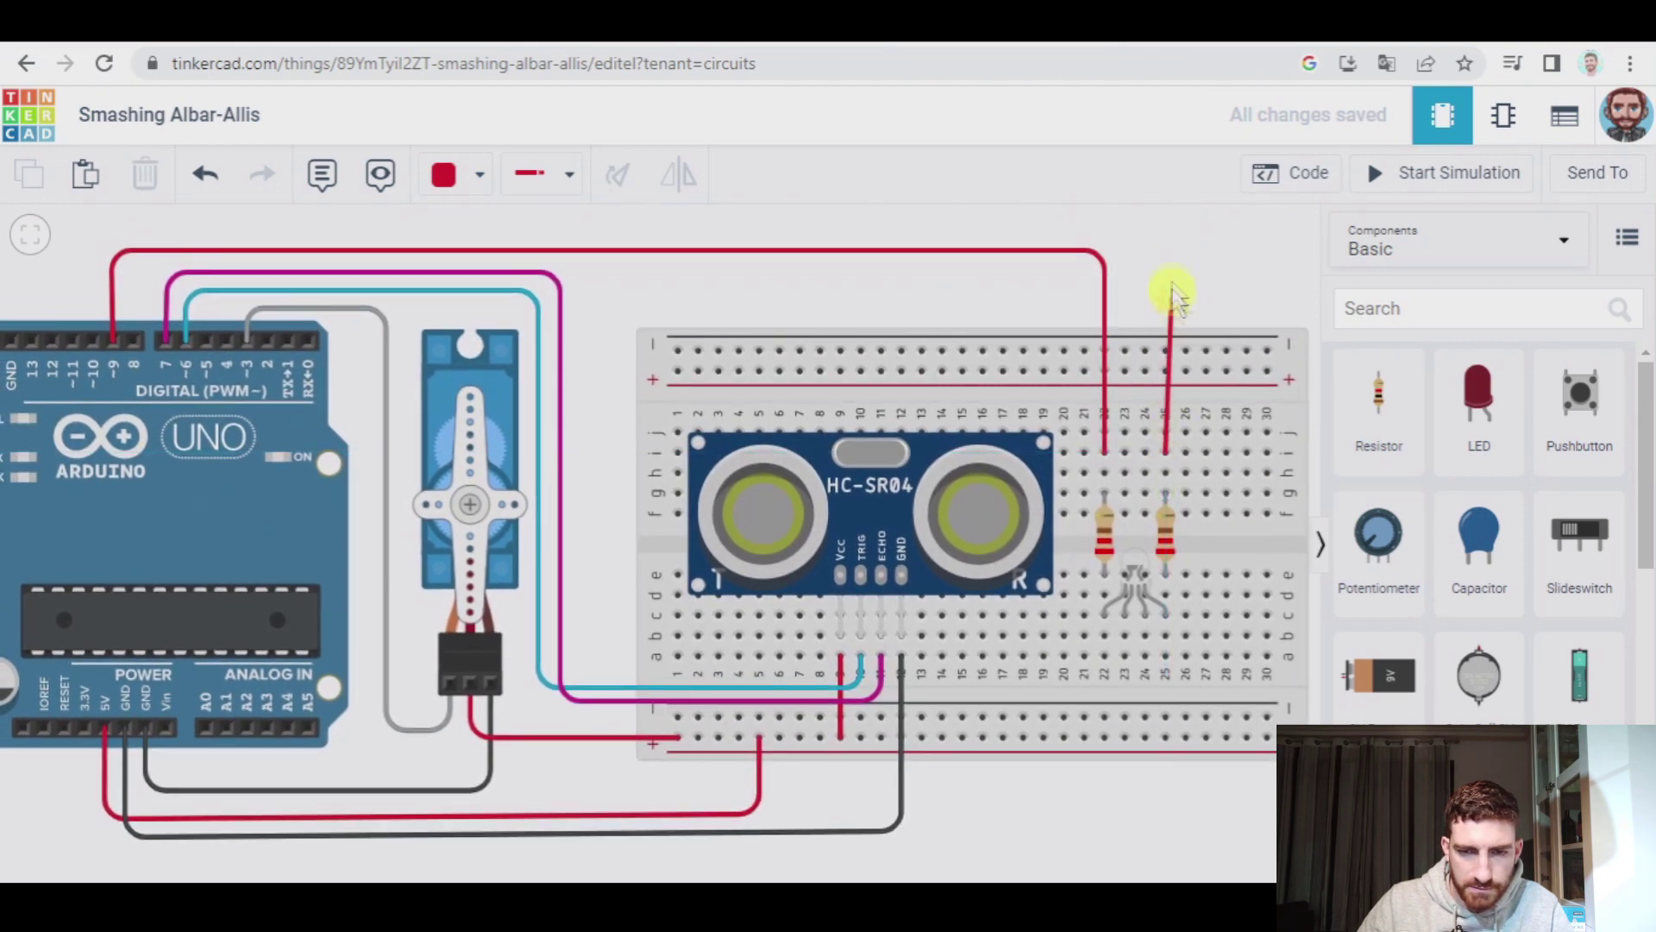
{"action": "left_click", "coordinate": [1164, 245]}
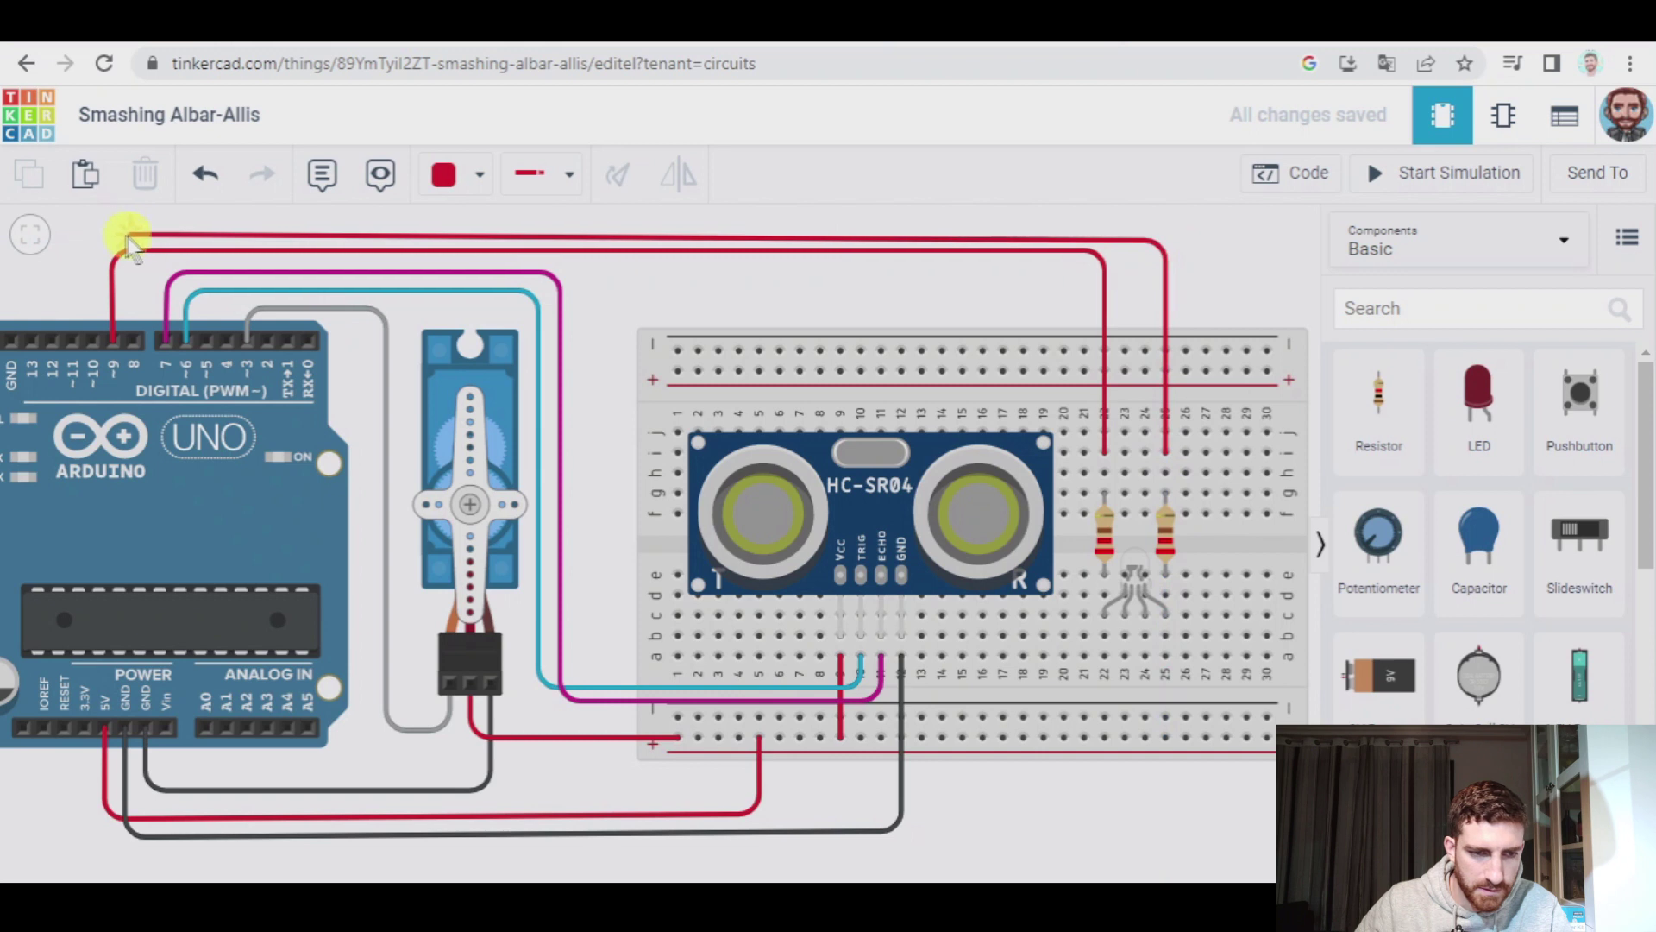
{"action": "left_click", "coordinate": [96, 235]}
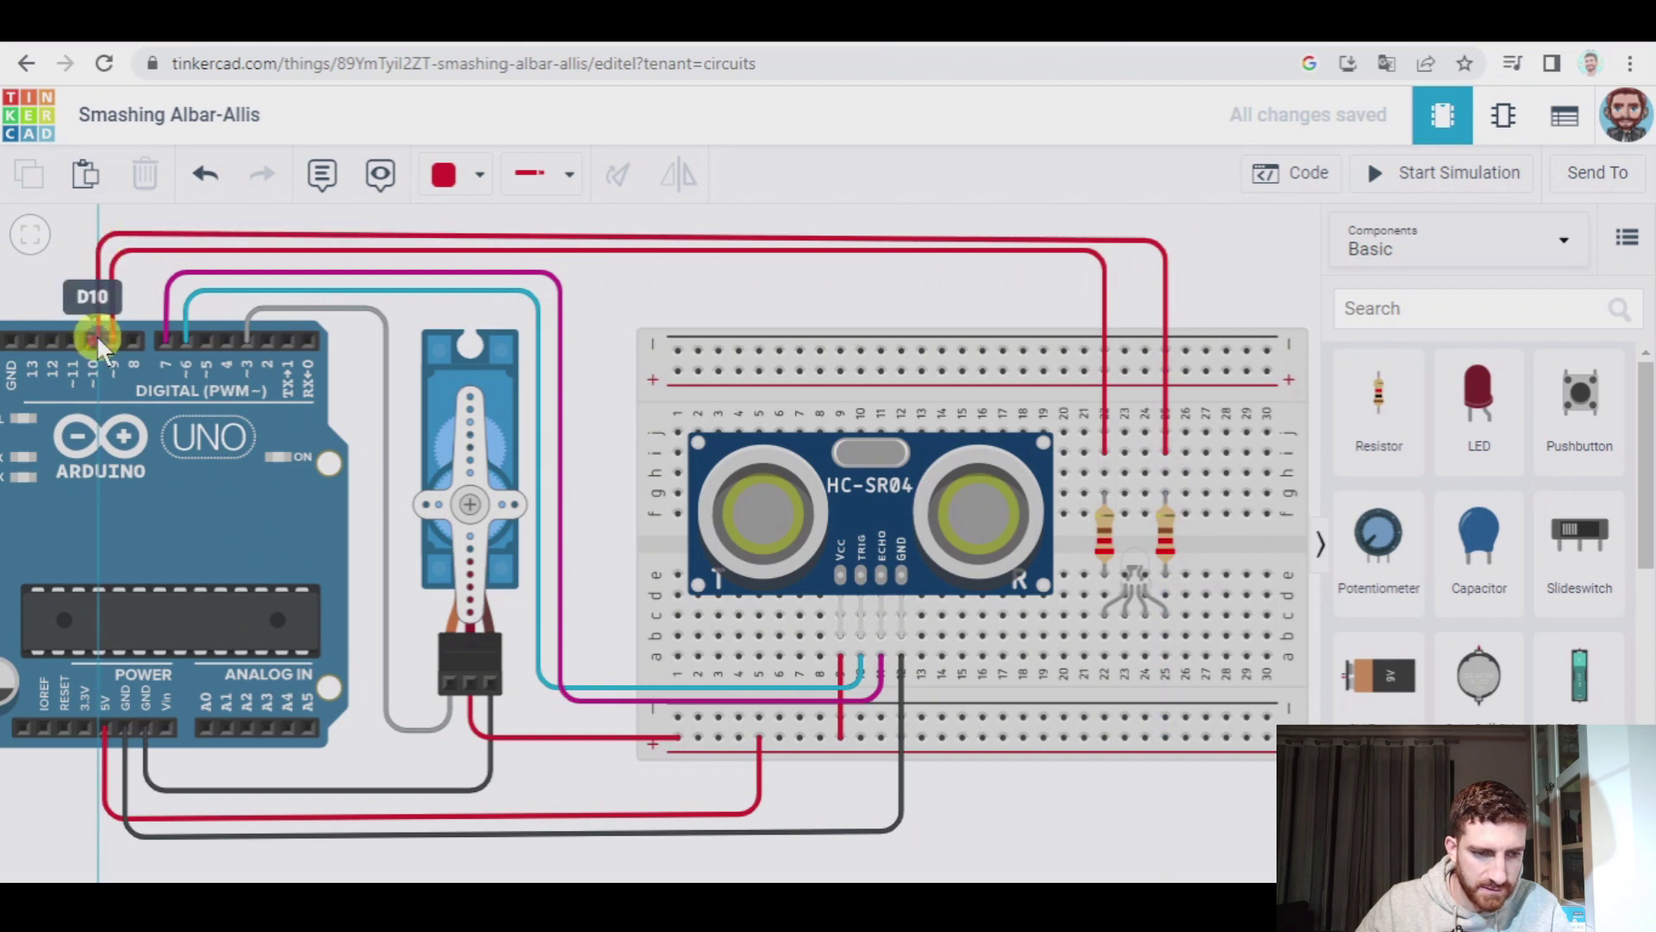
{"action": "left_click", "coordinate": [93, 340]}
{"action": "left_click", "coordinate": [455, 177]}
{"action": "left_click", "coordinate": [473, 414]}
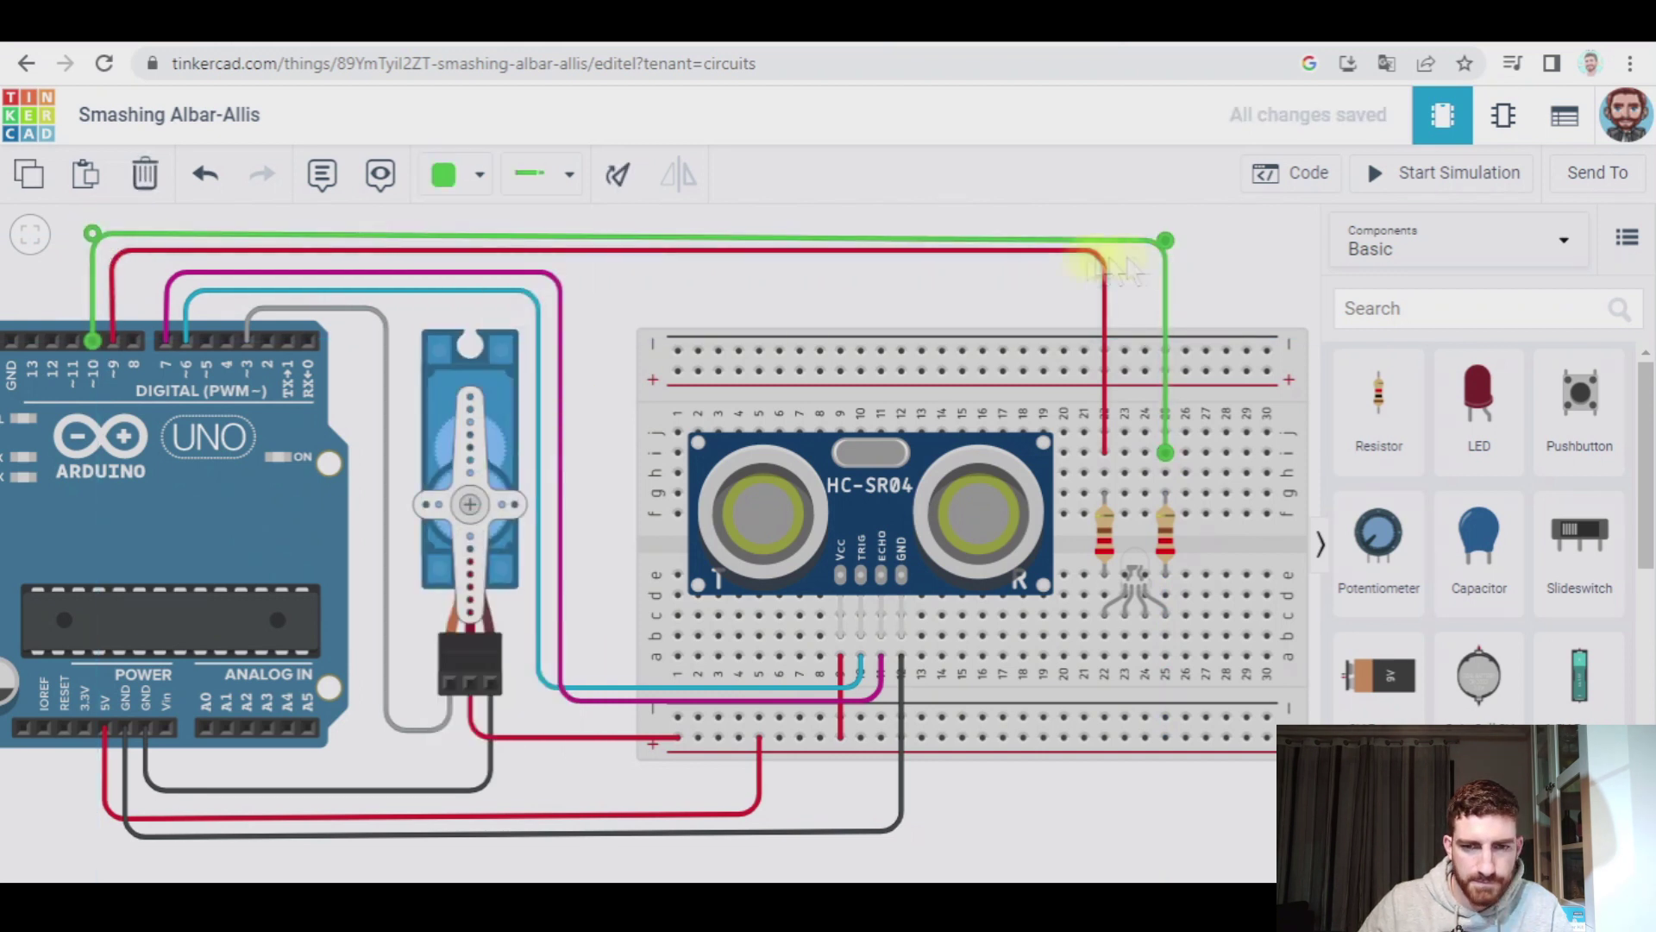
{"action": "left_click", "coordinate": [1242, 263]}
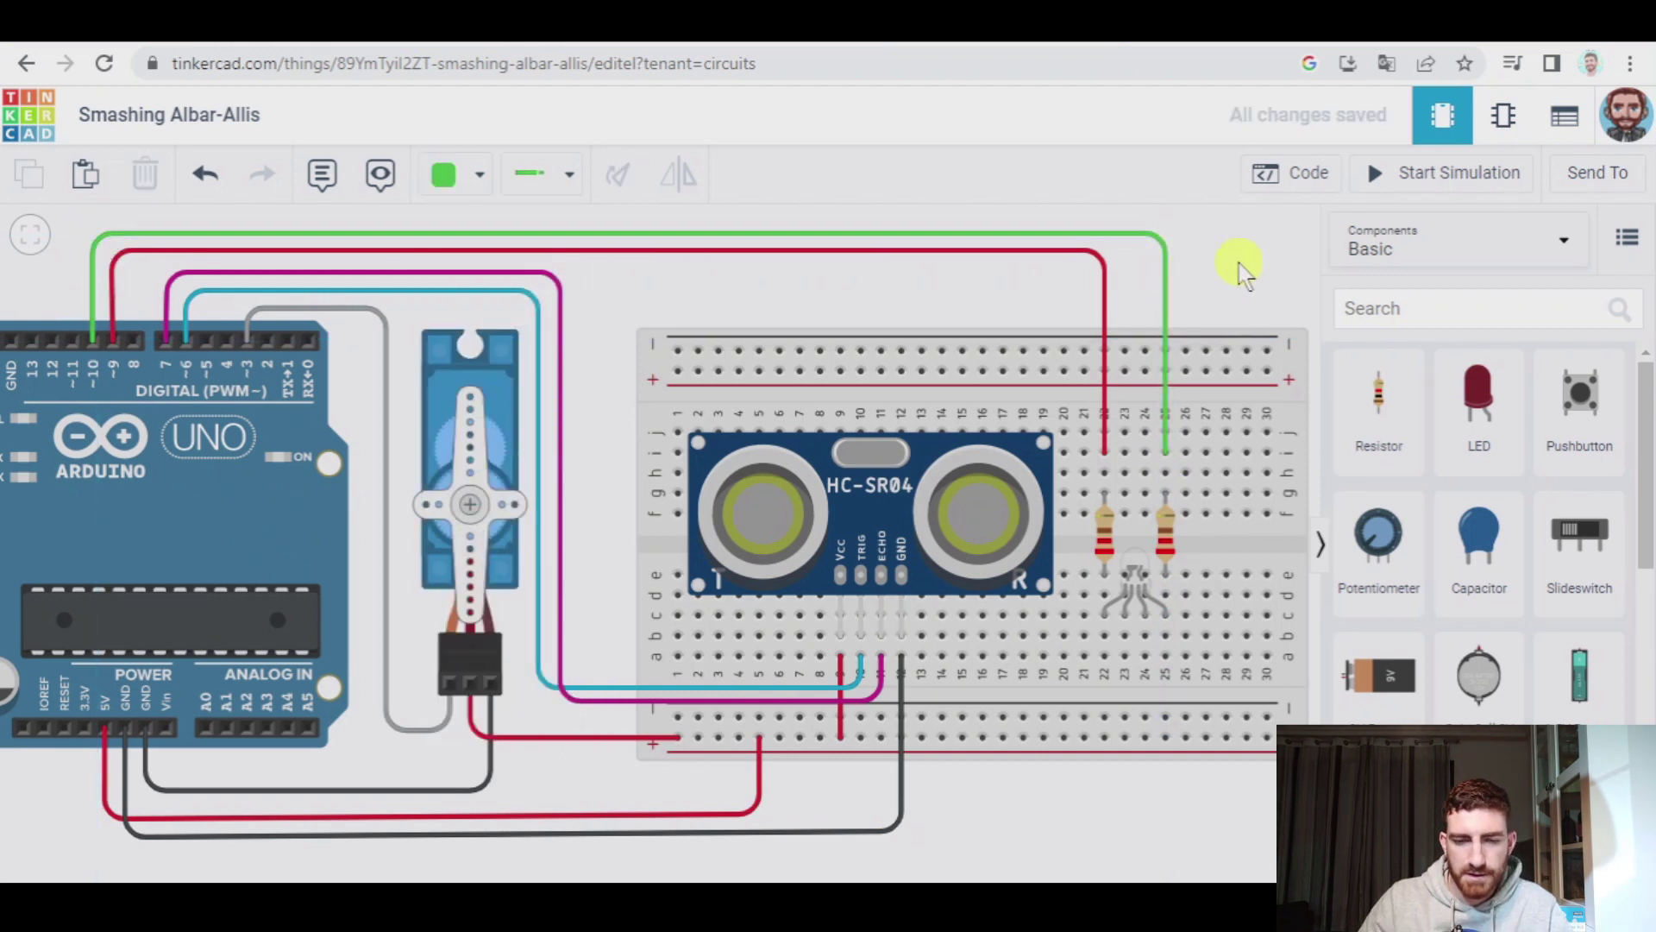
Move the RGB LED down to row a and wire column 23 (row e) to the GND pin beside digital pin 13, coloured black.
{"action": "mouse_move", "coordinate": [1140, 585]}
{"action": "left_mouse_down"}
{"action": "mouse_move", "coordinate": [1134, 622]}
{"action": "mouse_move", "coordinate": [1129, 580]}
{"action": "left_mouse_up"}
{"action": "left_click", "coordinate": [1124, 574]}
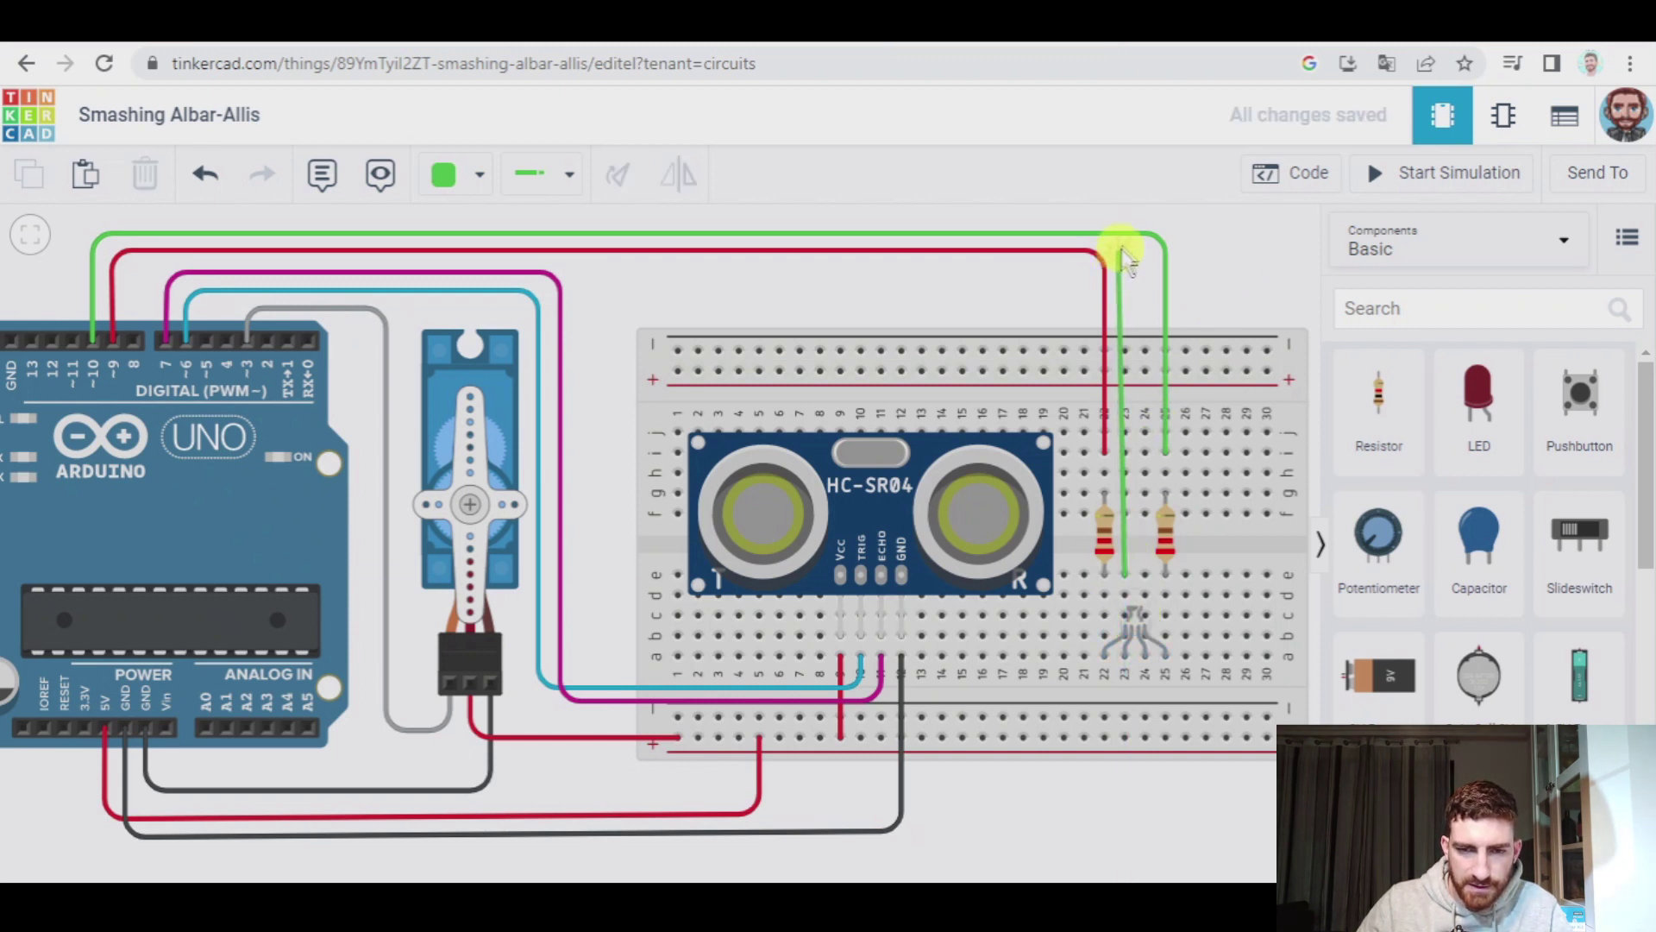
{"action": "left_click", "coordinate": [1124, 216]}
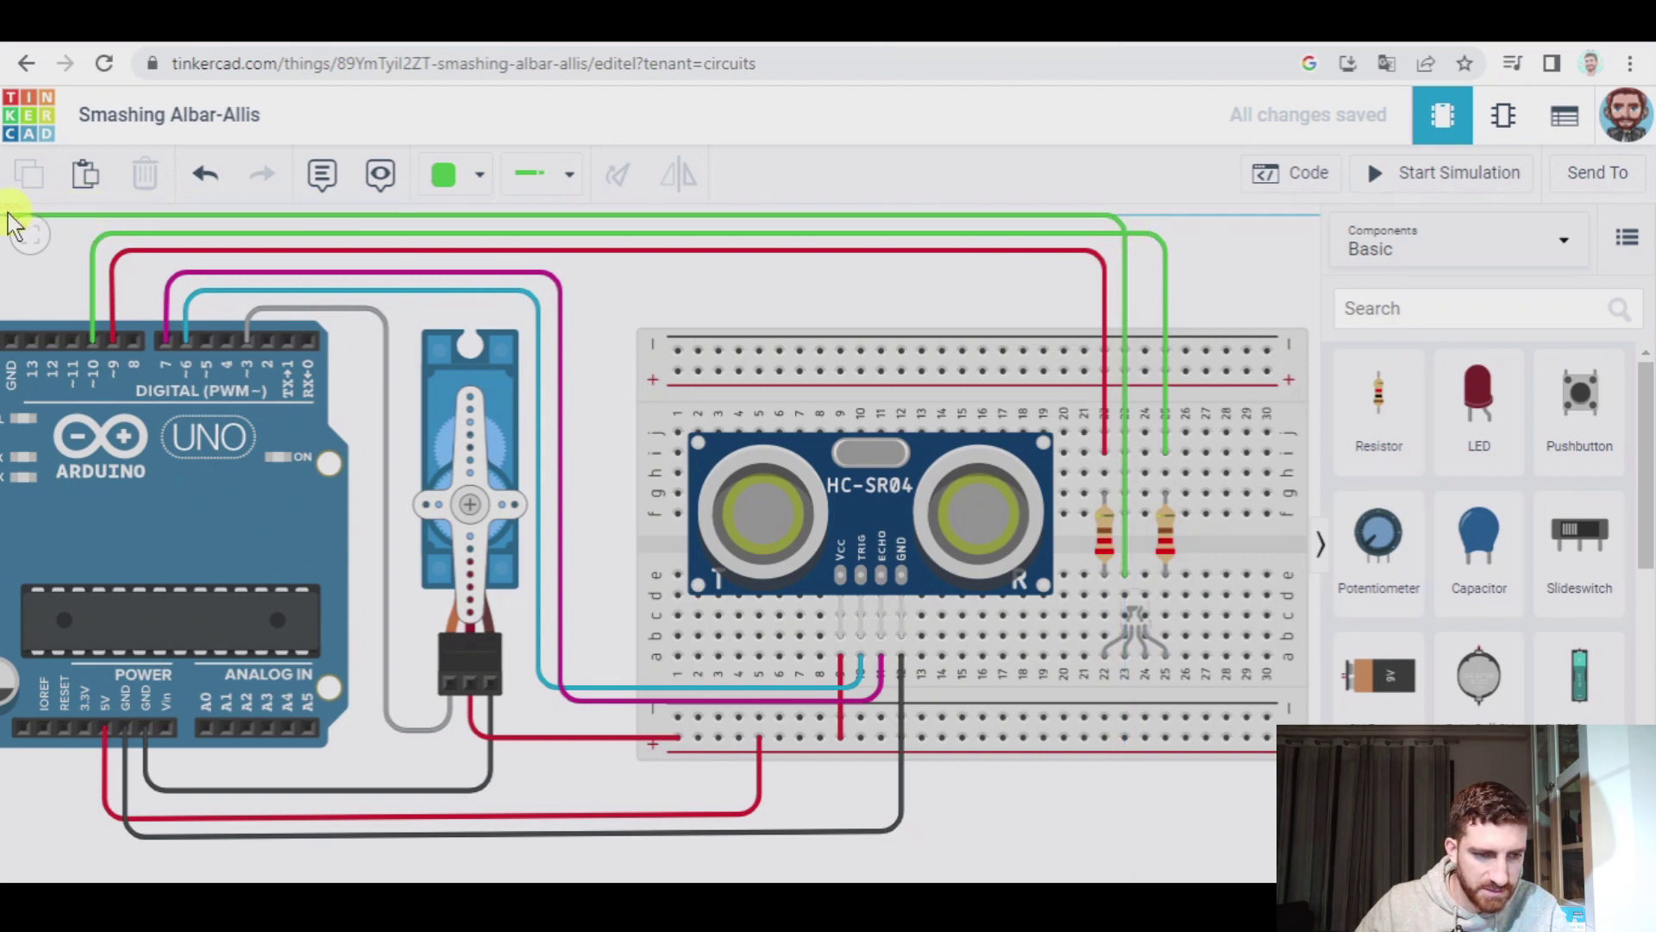
{"action": "left_click", "coordinate": [10, 341]}
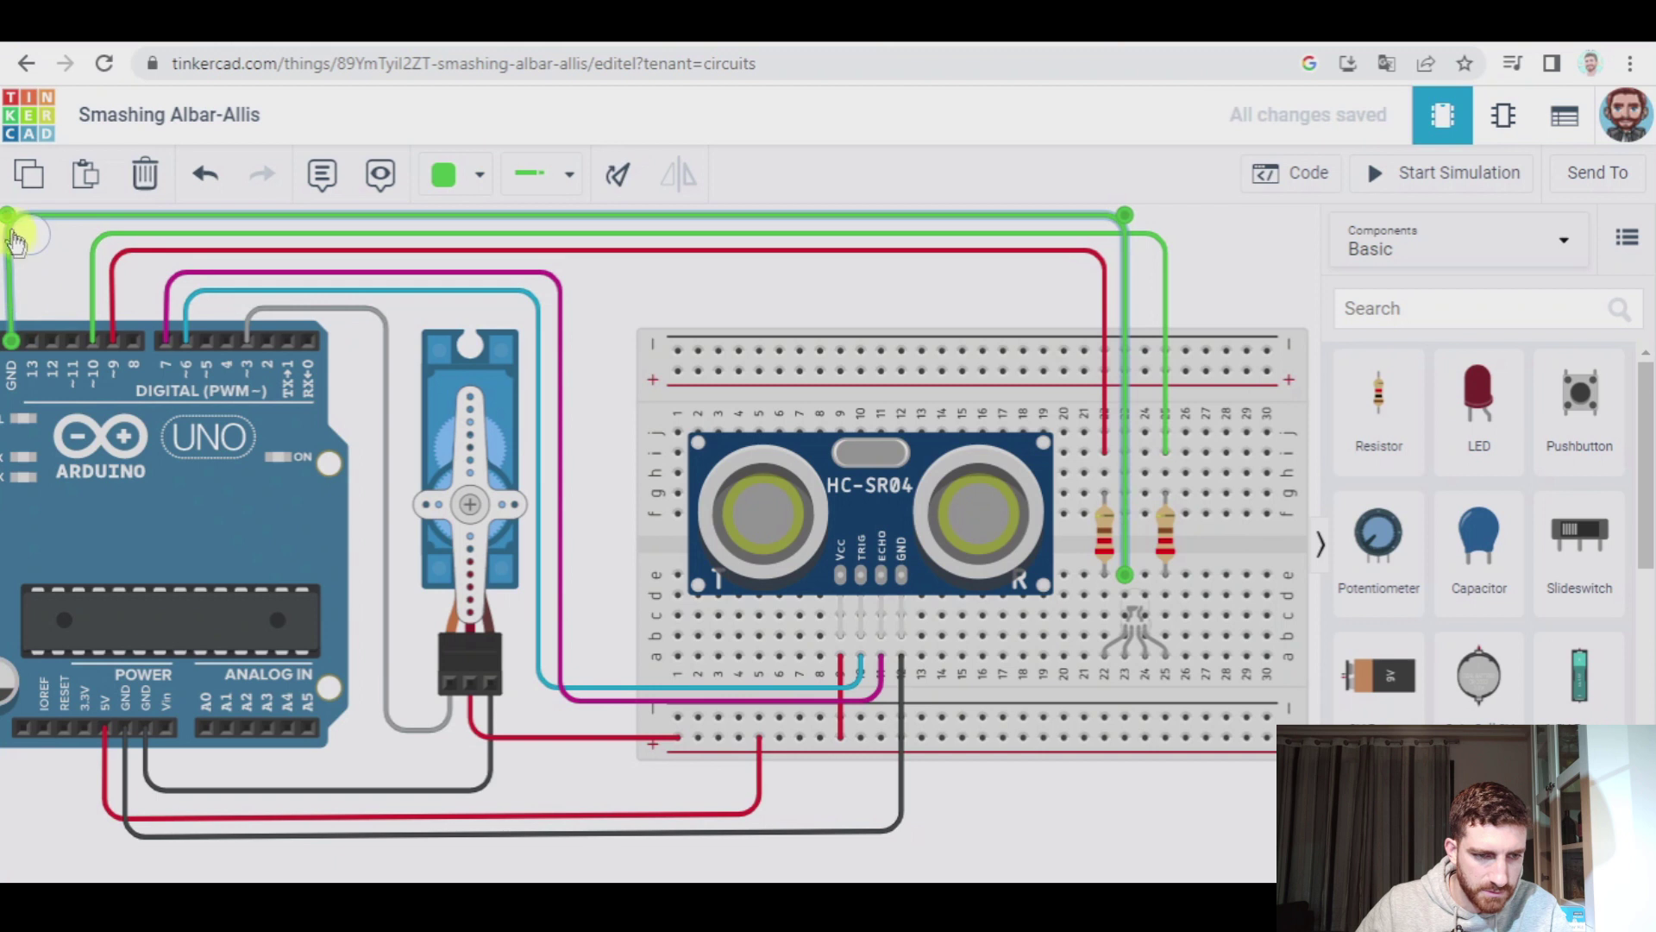
{"action": "left_click", "coordinate": [473, 177]}
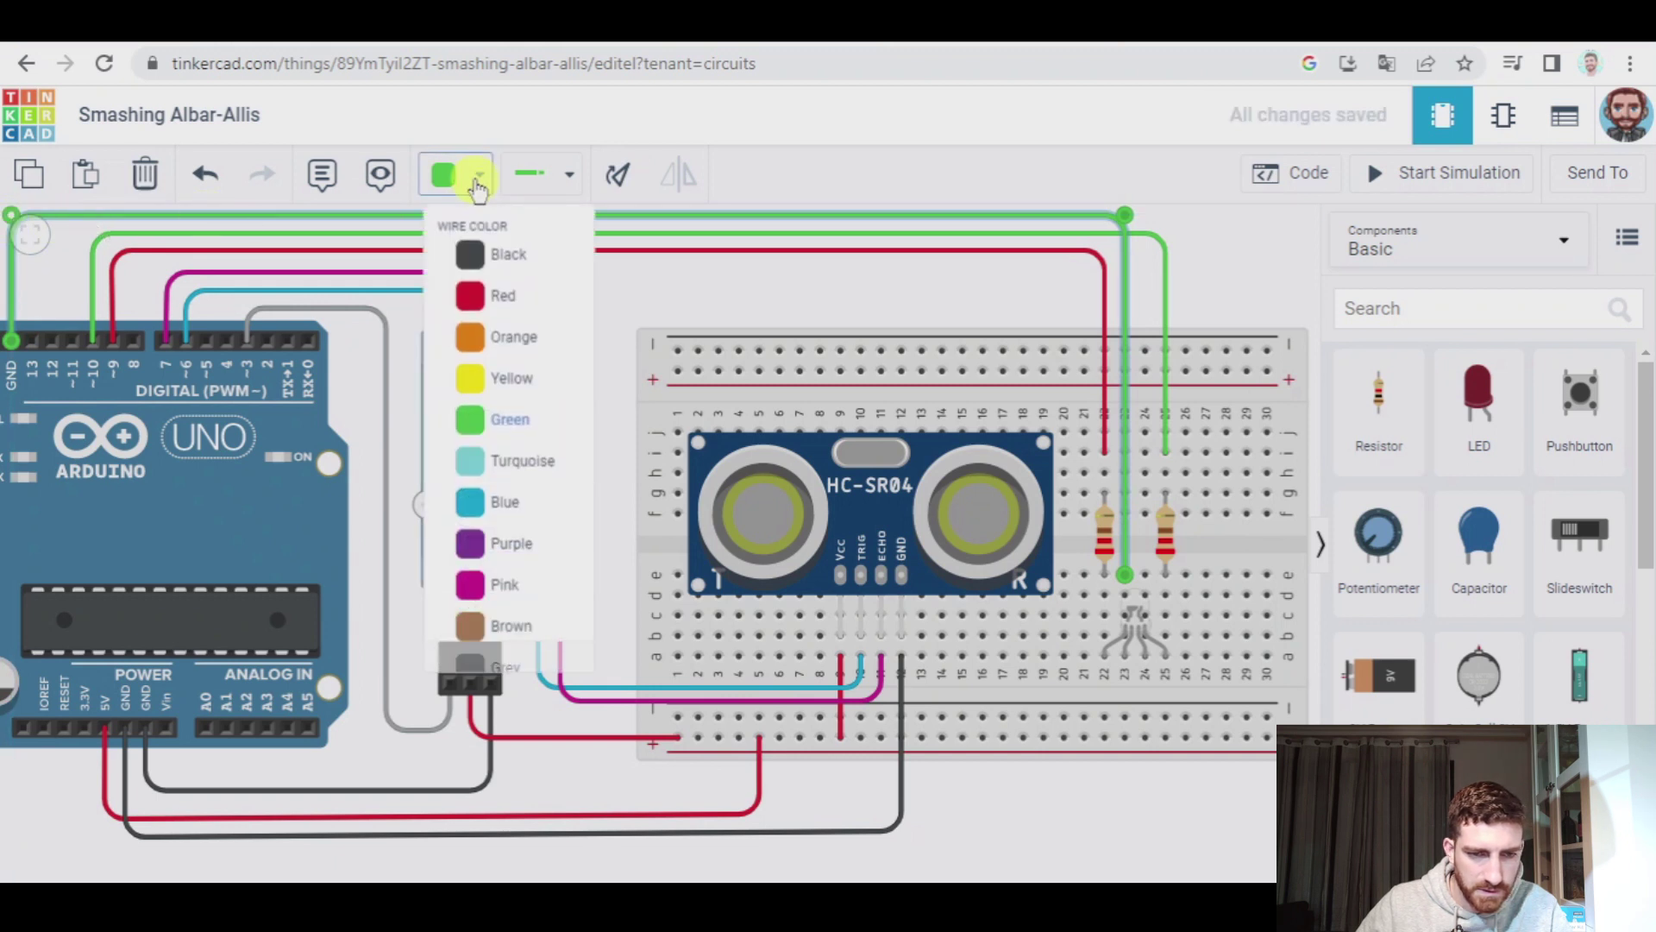
{"action": "left_click", "coordinate": [513, 268]}
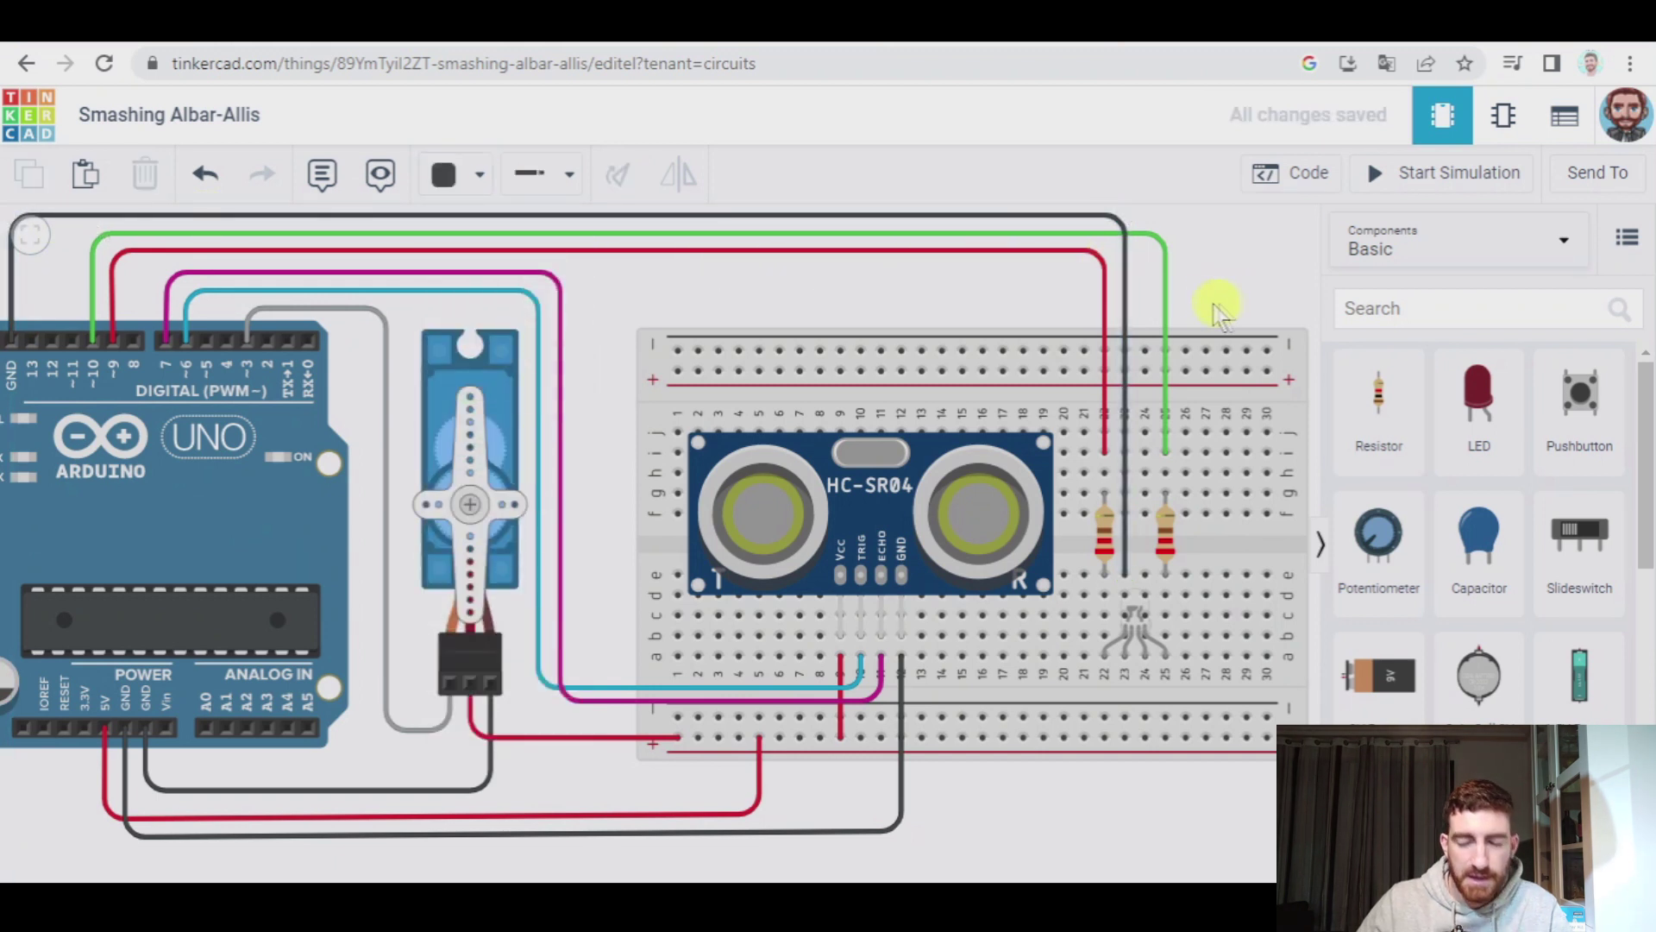